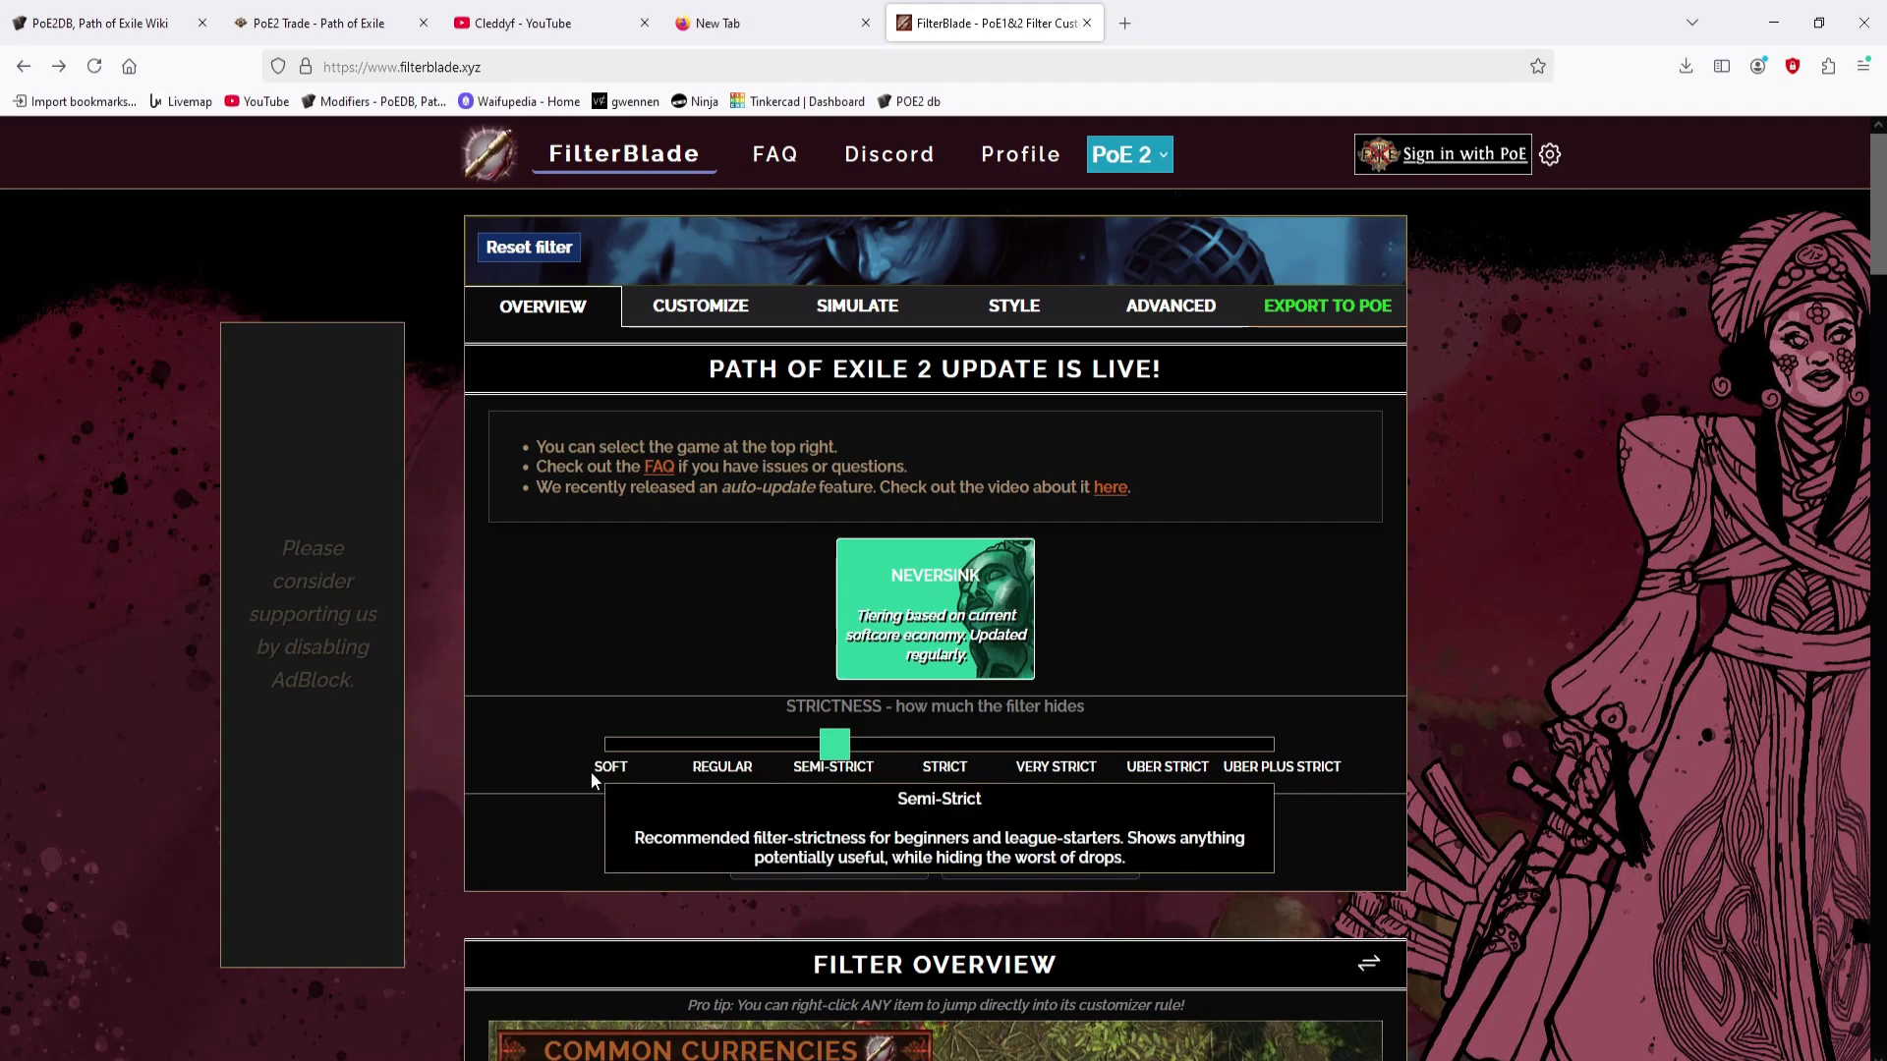
Step: Move the Strictness slider from Semi-Strict to Uber Strict
left_click_drag(805, 754, 611, 744)
scroll(1542, 662, "down", 4)
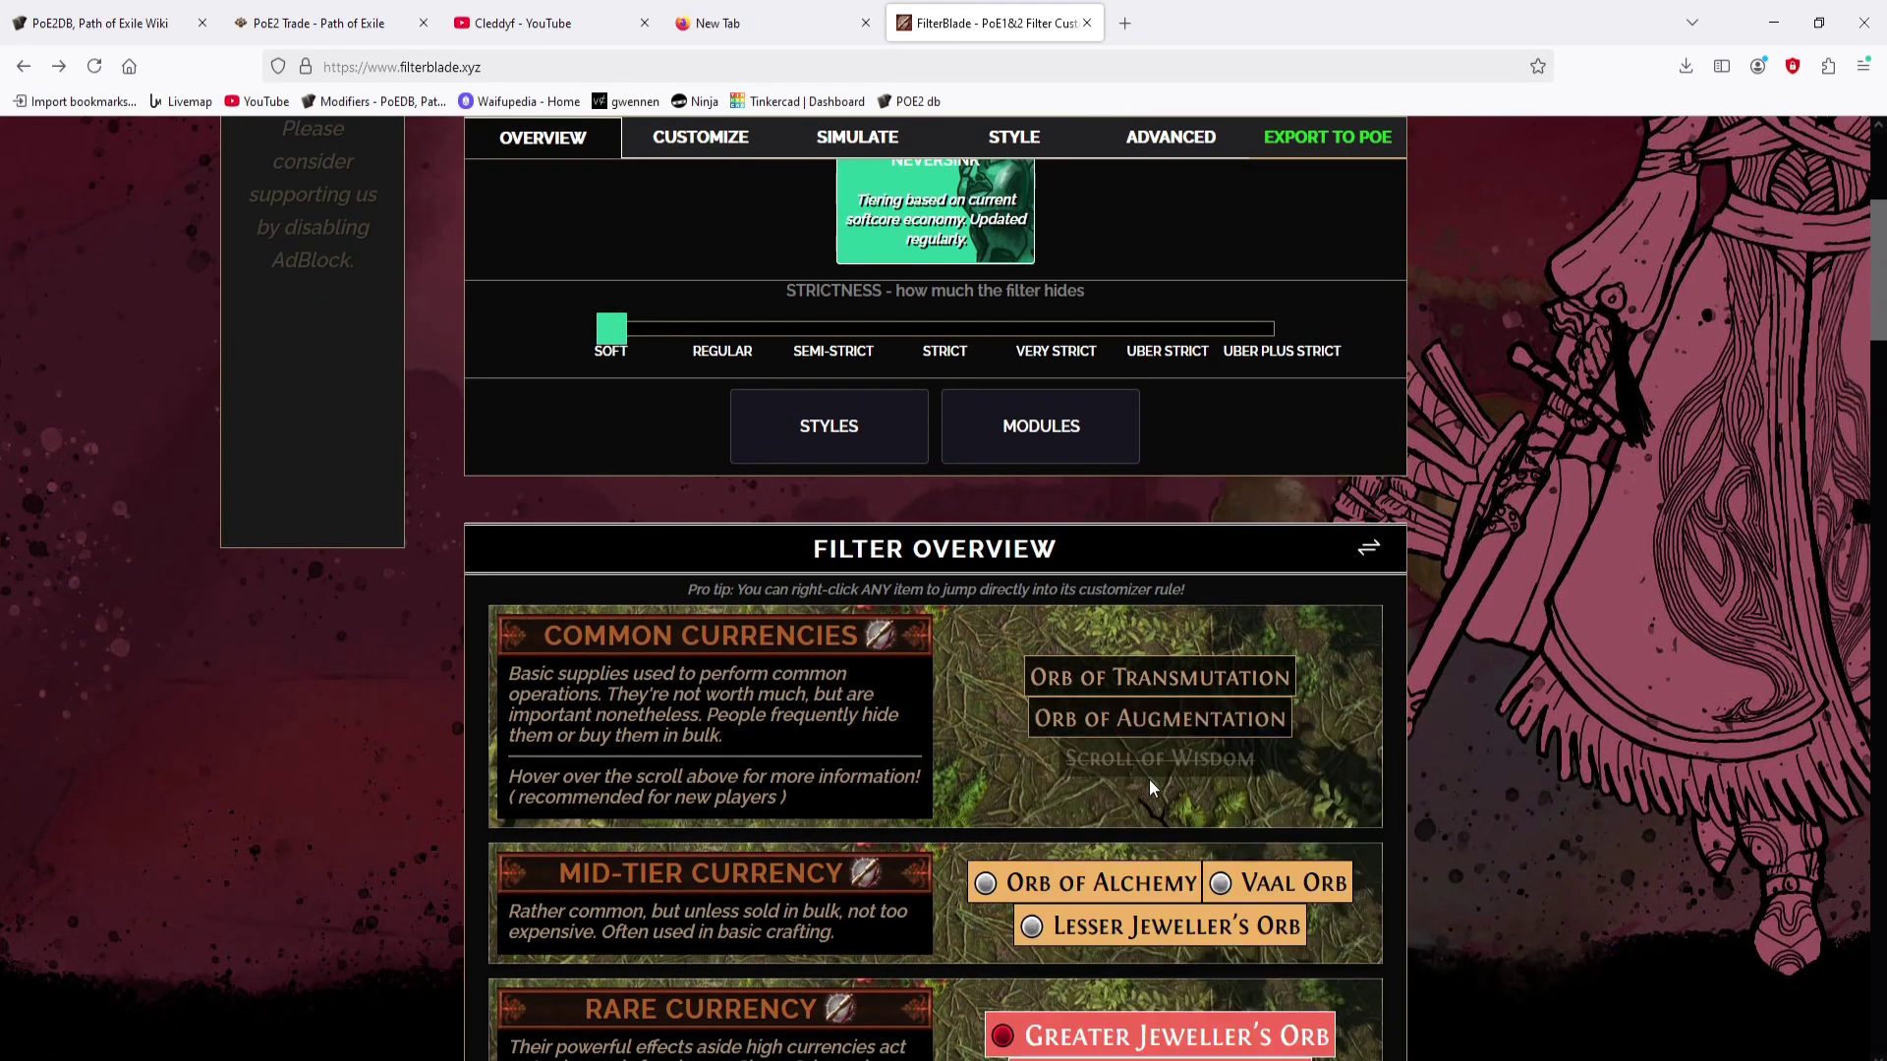
left_click_drag(610, 329, 1280, 330)
scroll(1512, 469, "down", 1)
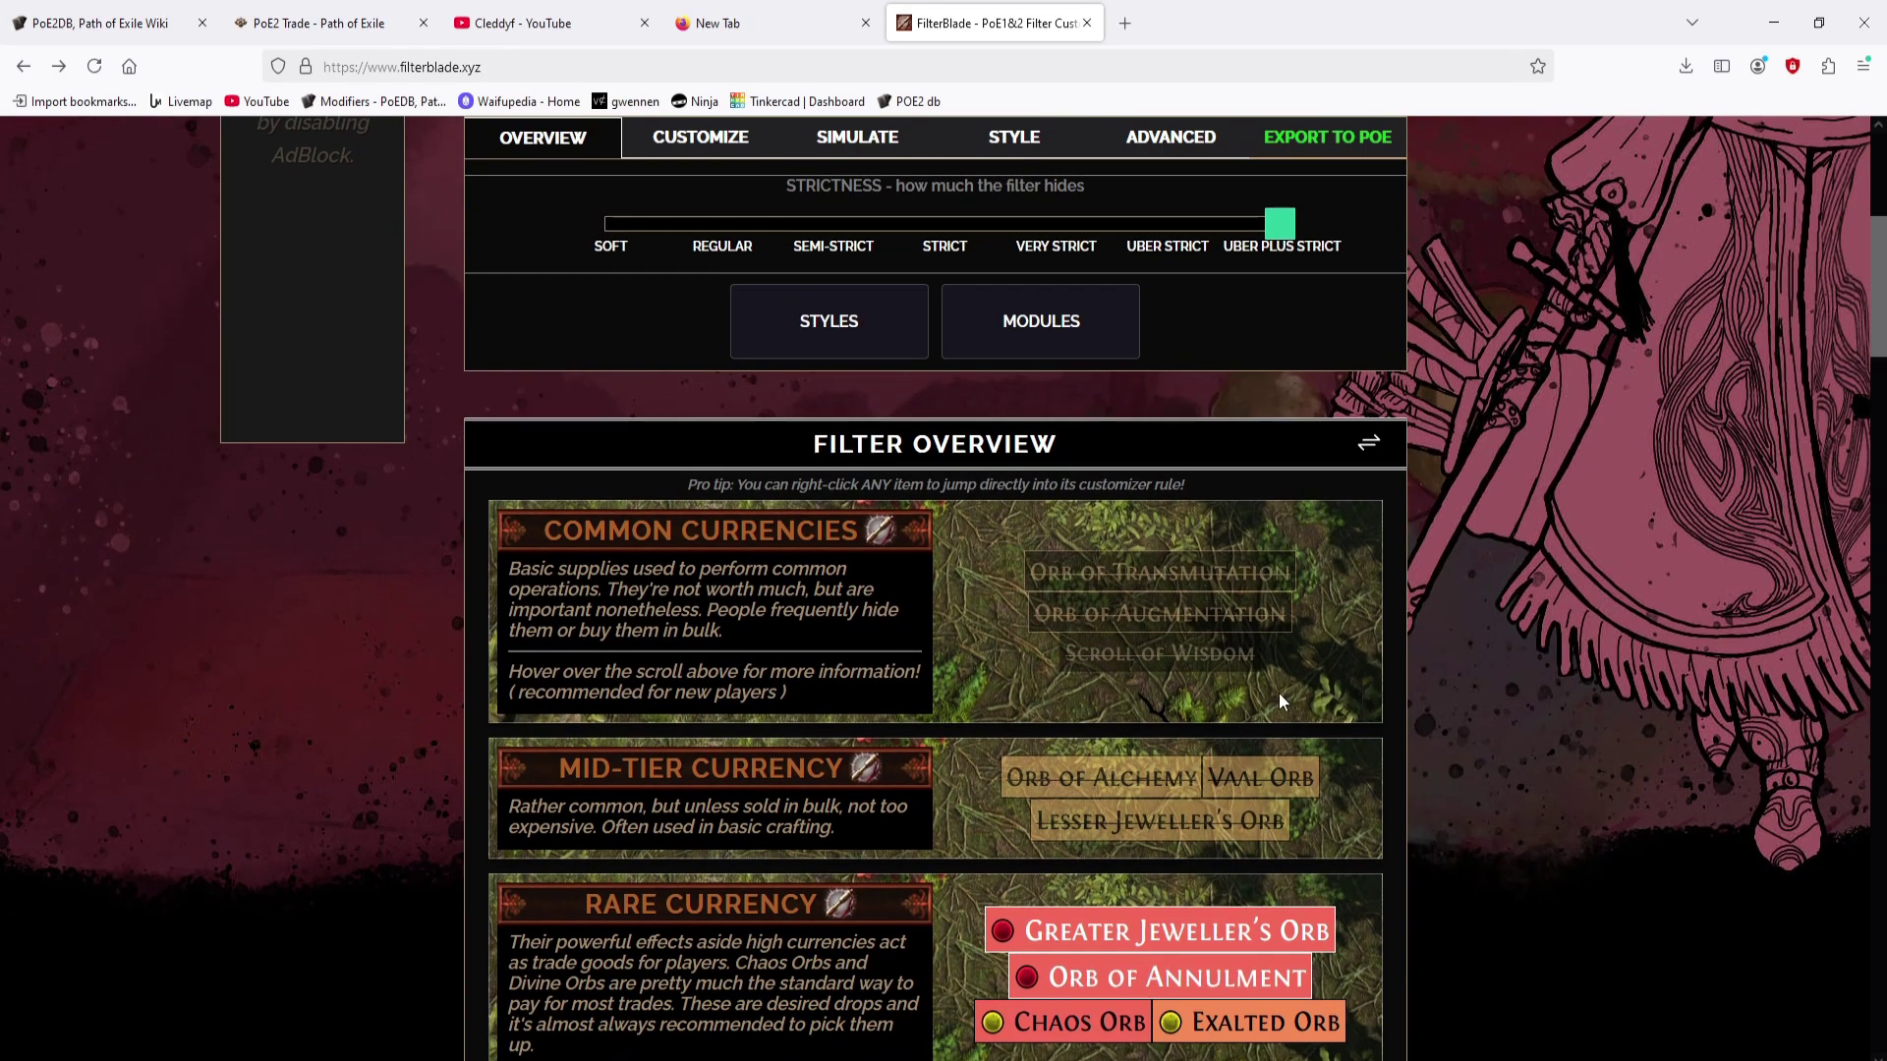
scroll(731, 732, "down", 1)
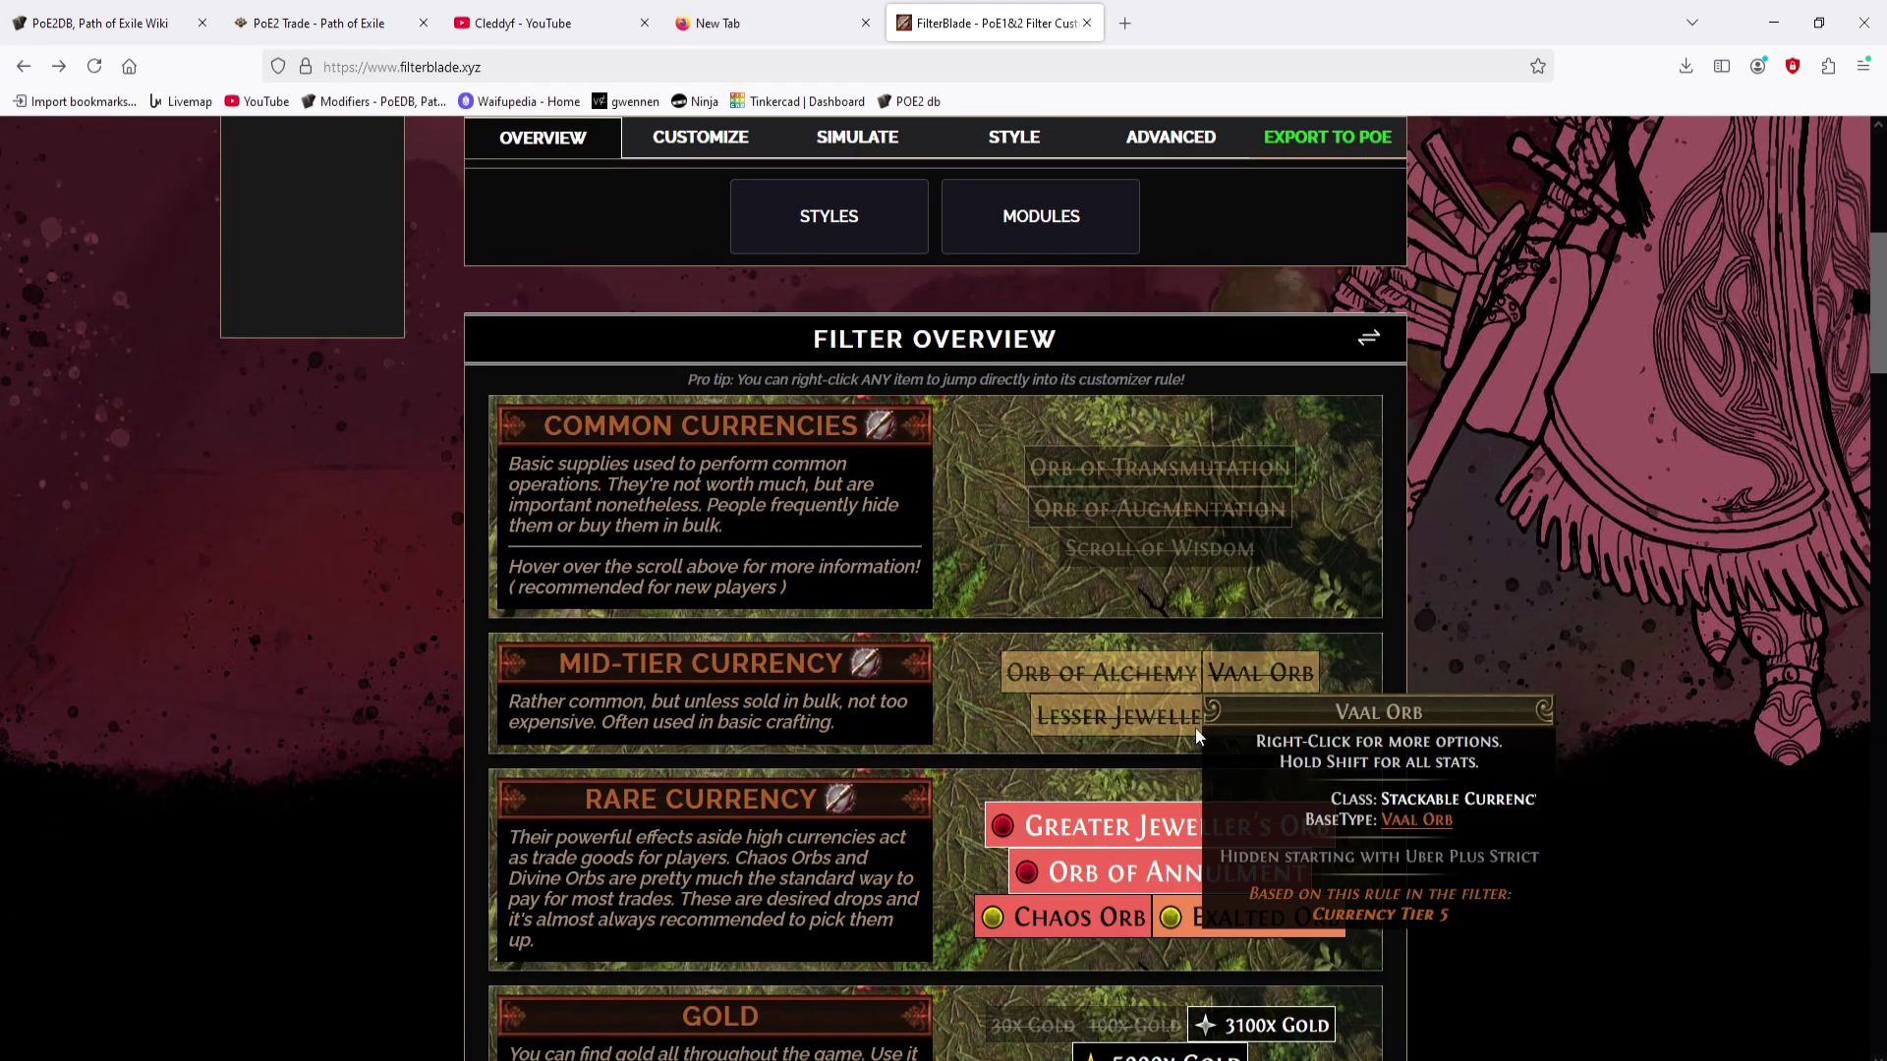
scroll(1267, 589, "up", 3)
left_click_drag(1278, 432, 1179, 439)
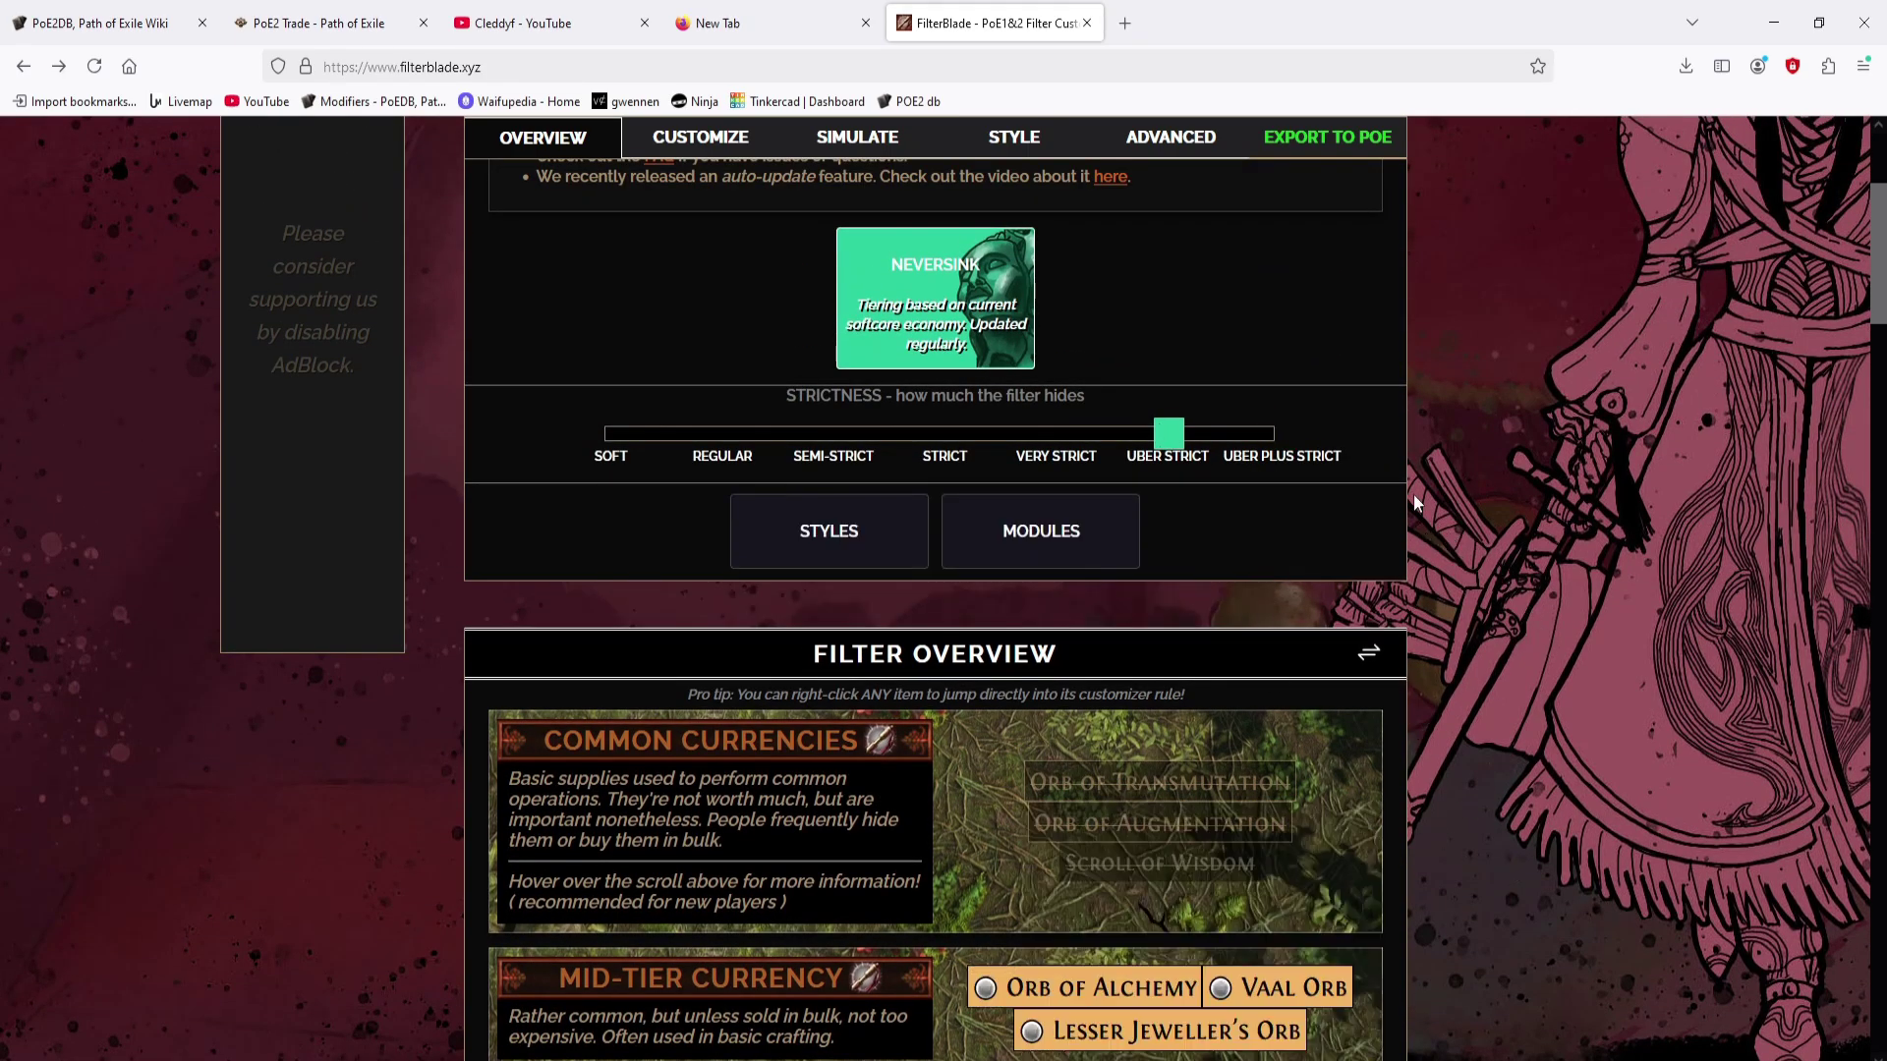
scroll(1443, 497, "up", 1)
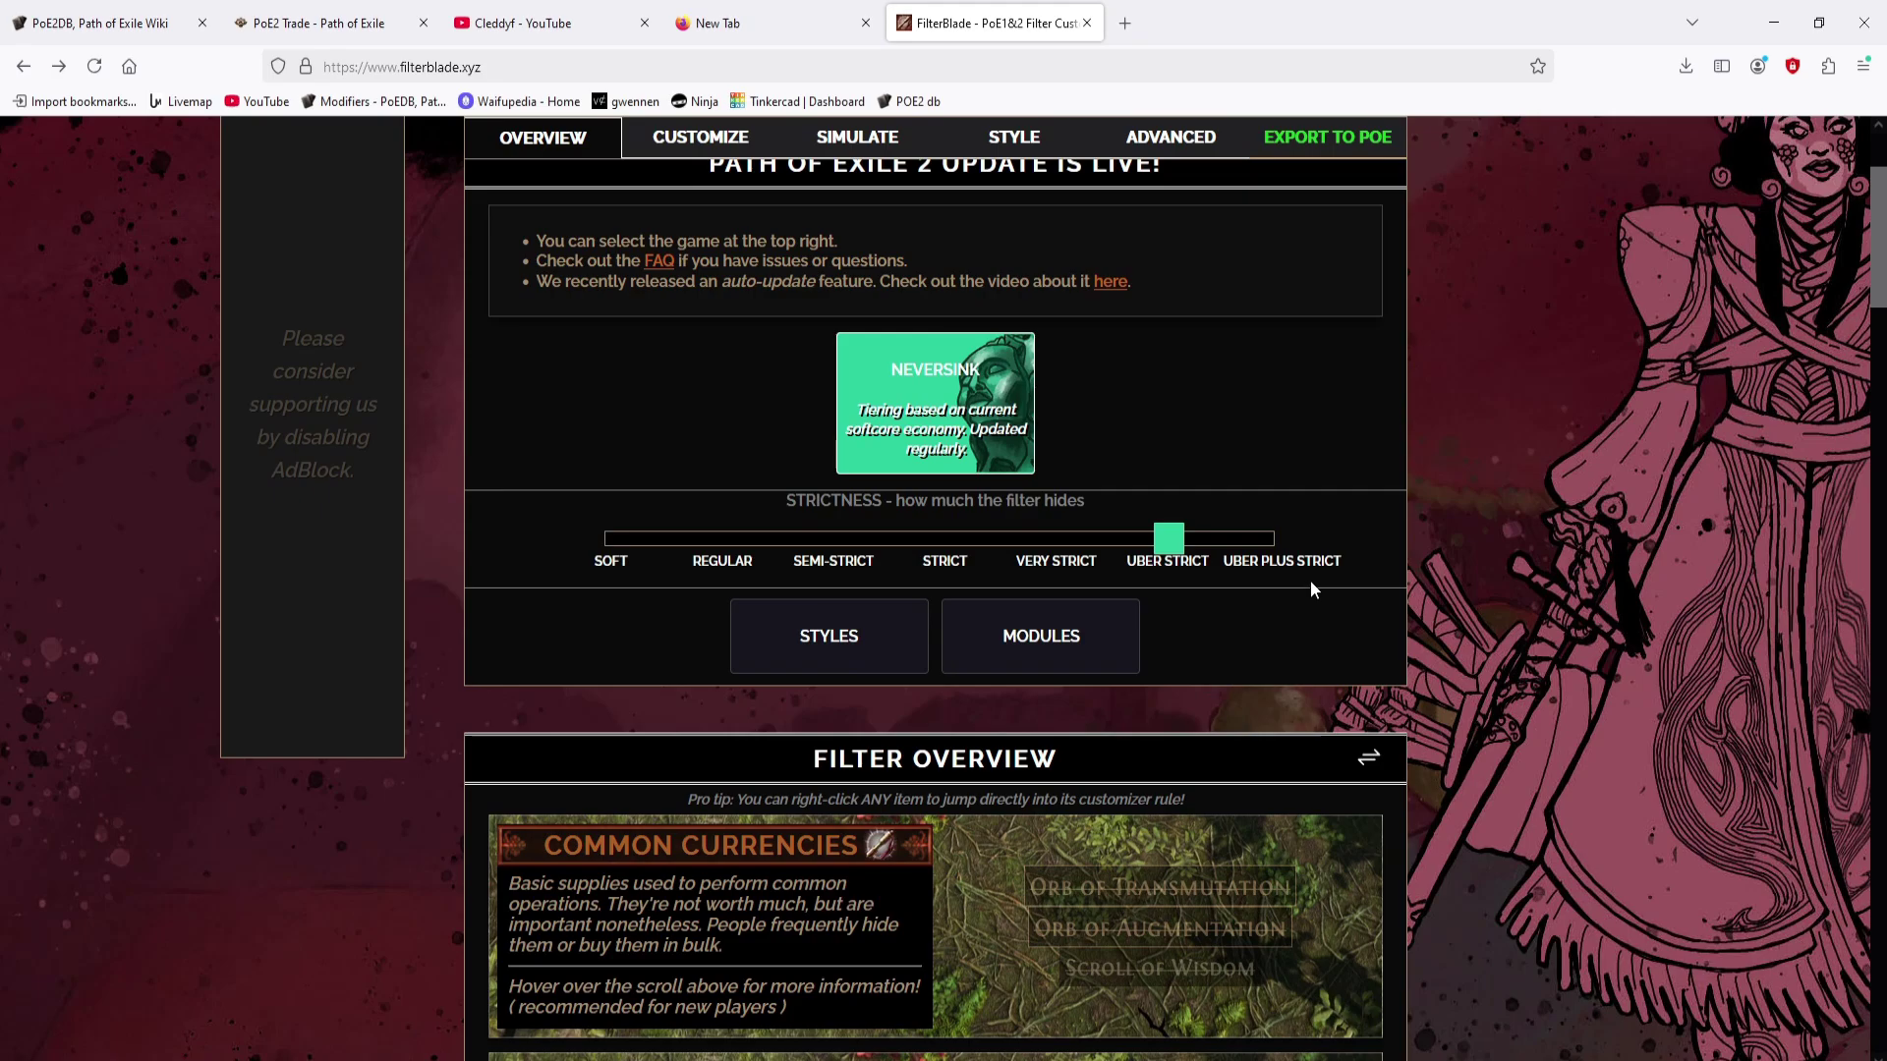
Step: Preview the Divine Orb drop sound under Notable Drops
mouse_move(1185, 898)
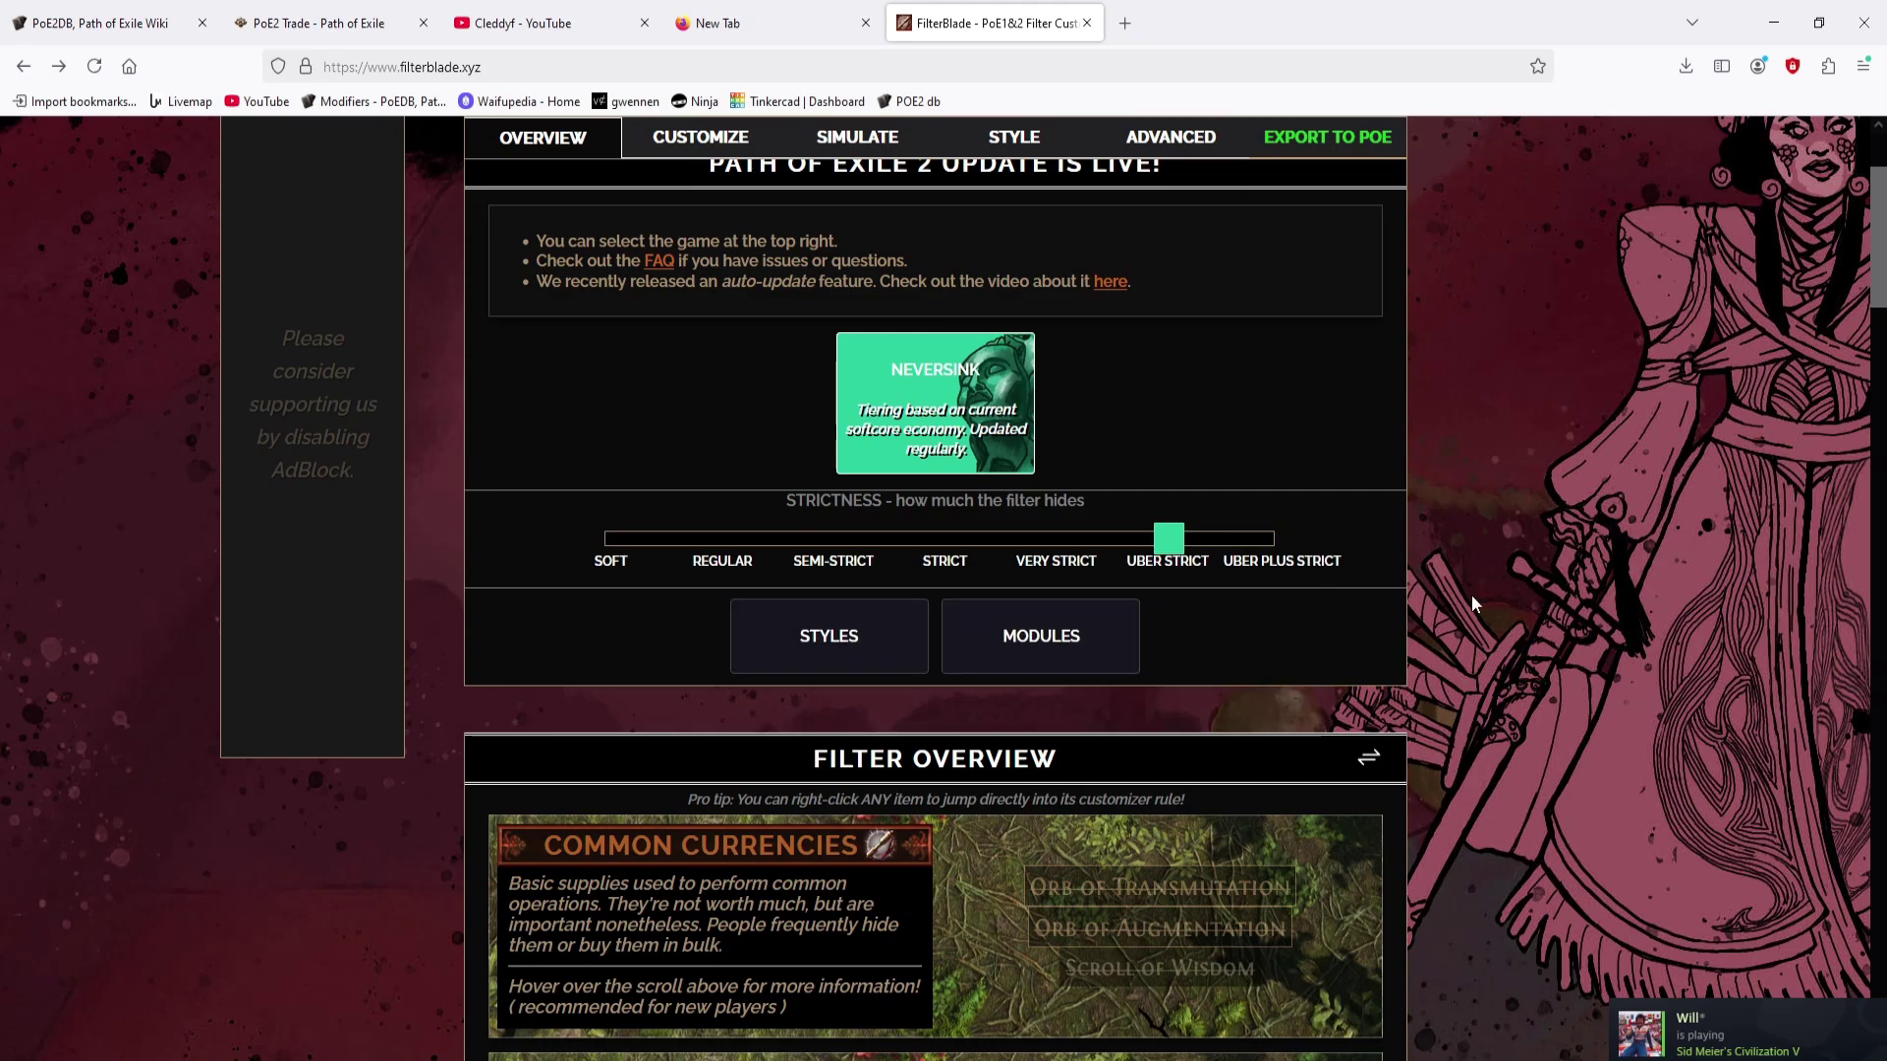
scroll(1482, 474, "down", 10)
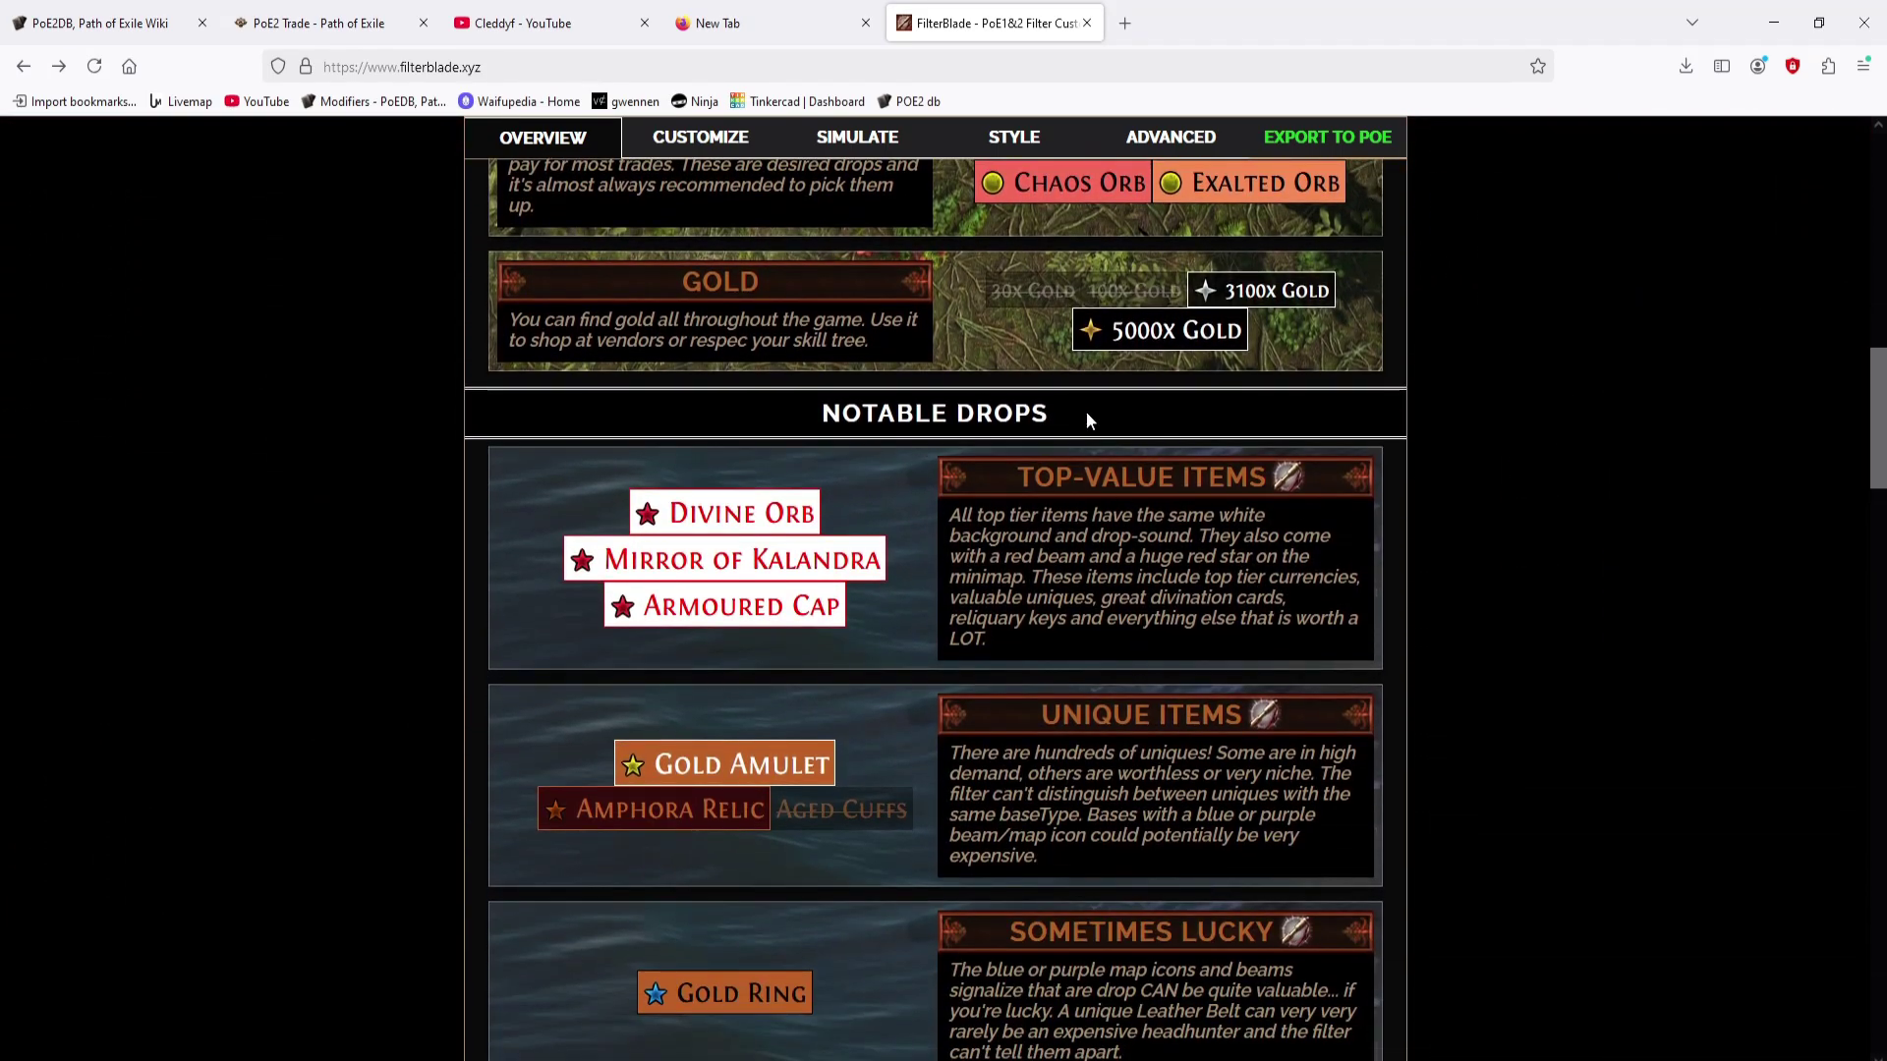
mouse_move(749, 551)
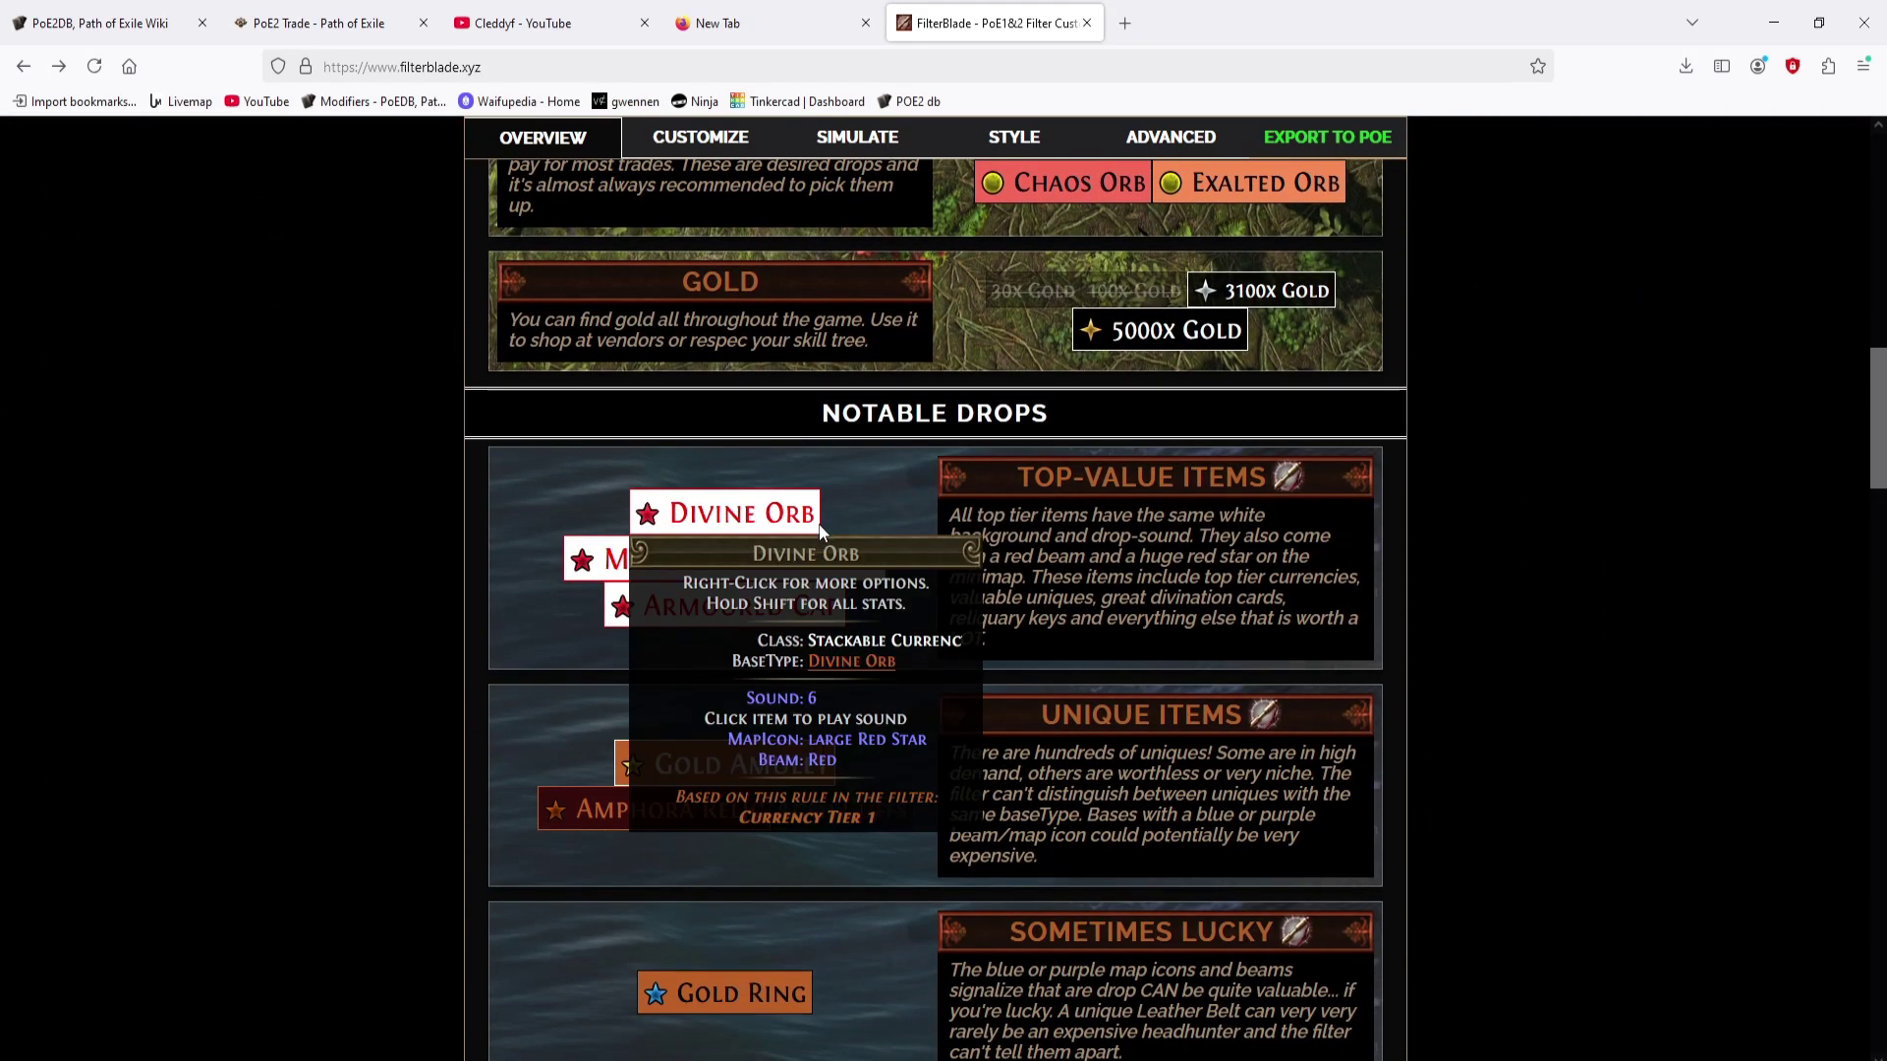
left_click(705, 524)
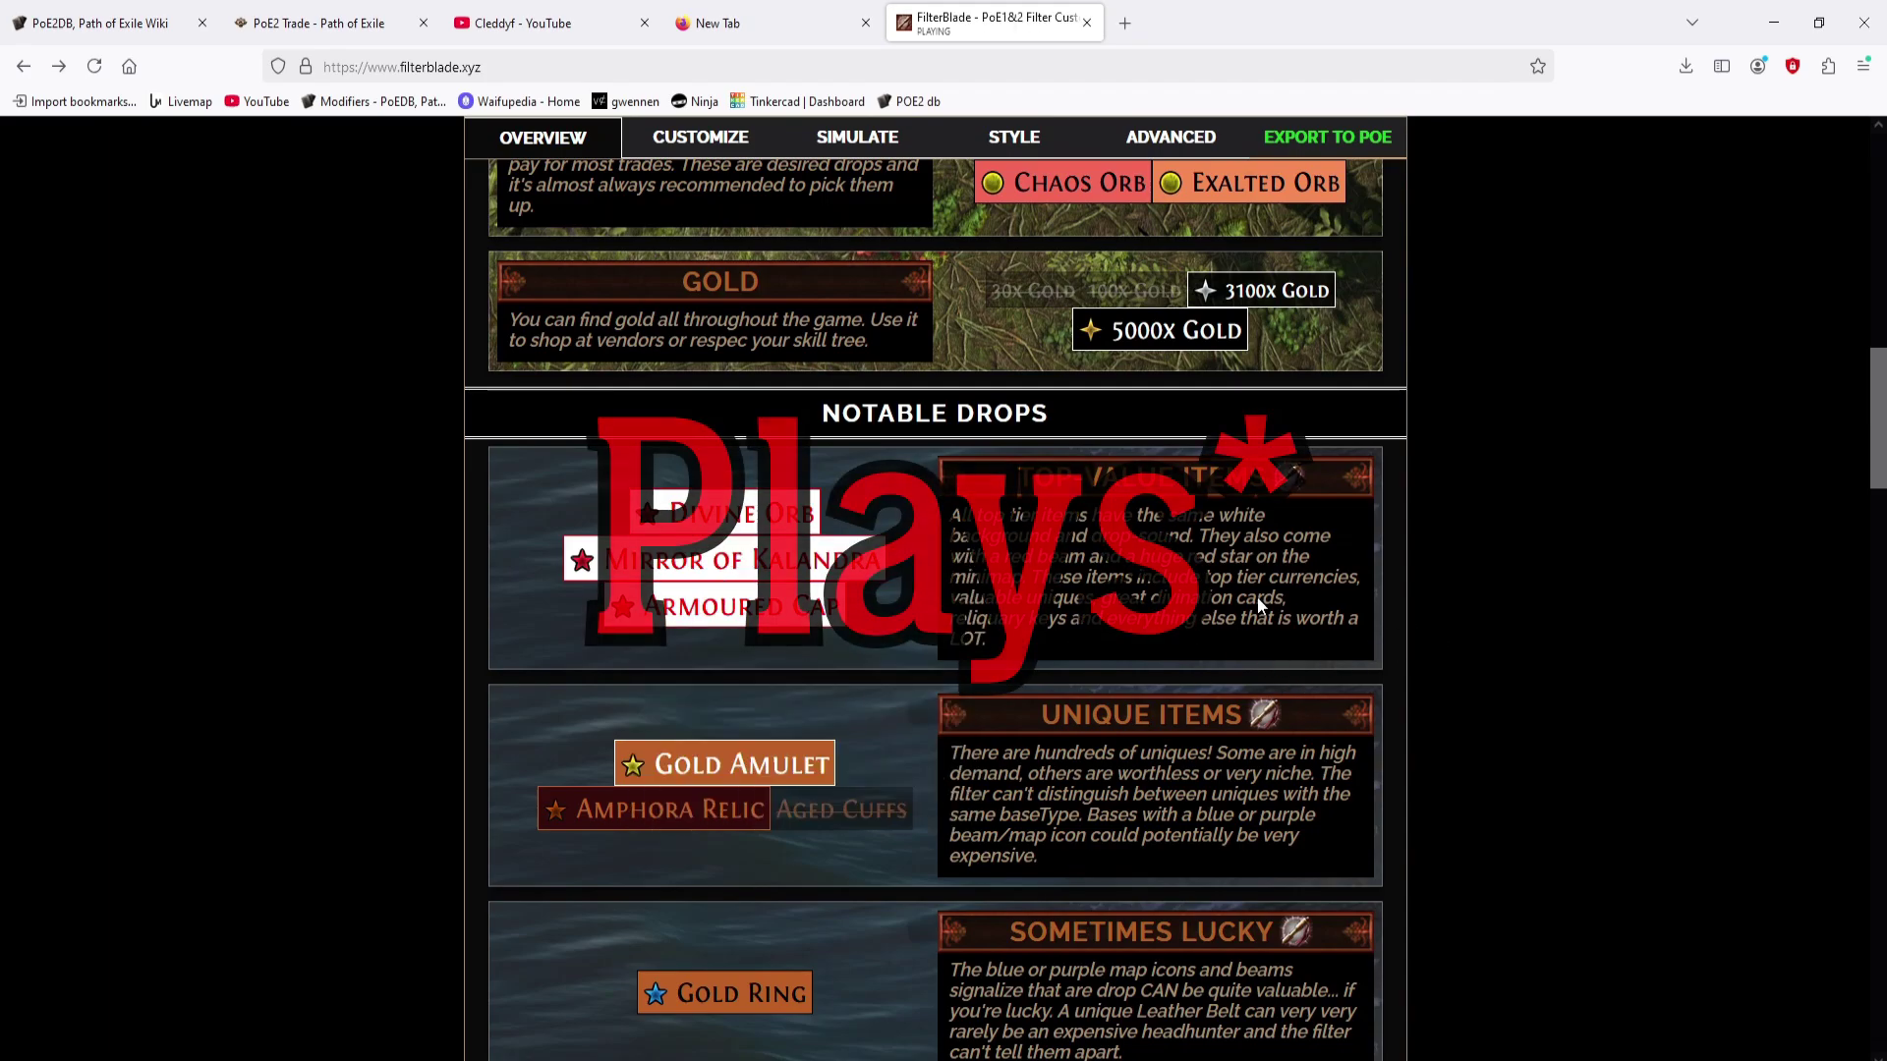
scroll(1524, 527, "up", 3)
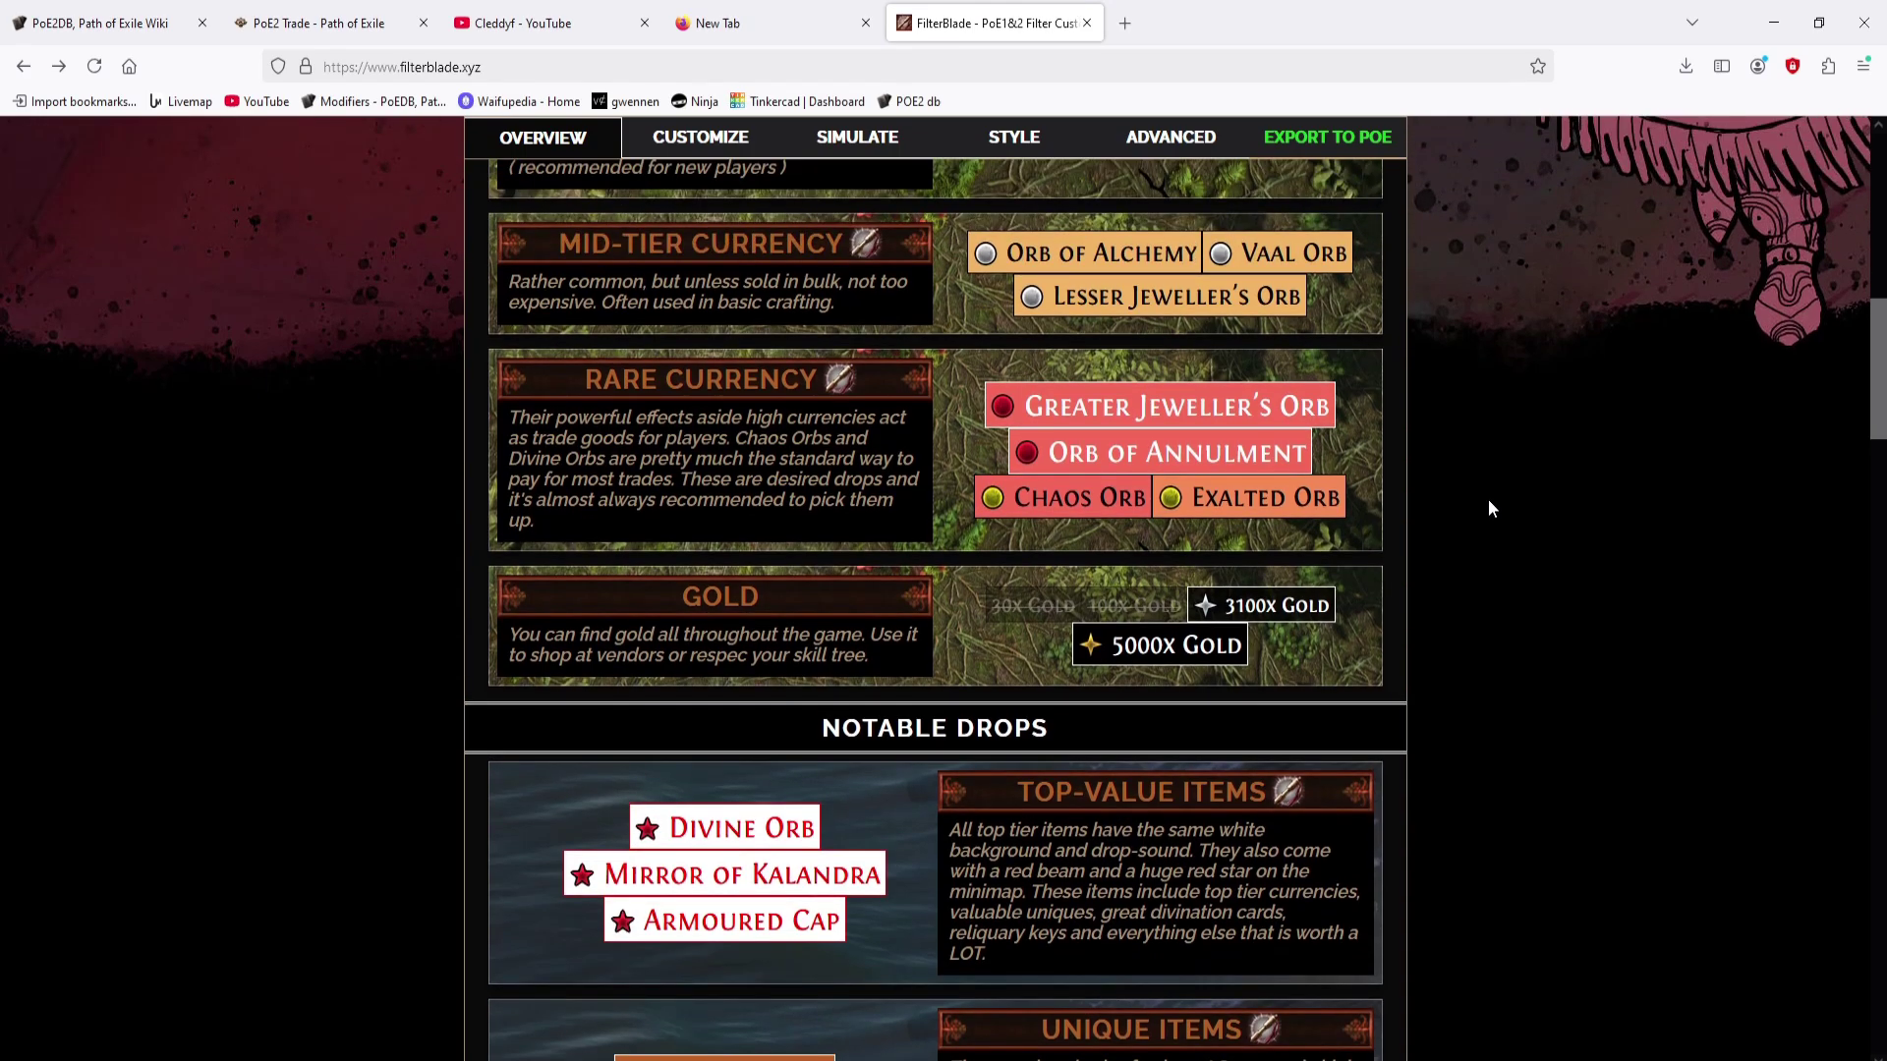
scroll(1514, 479, "up", 6)
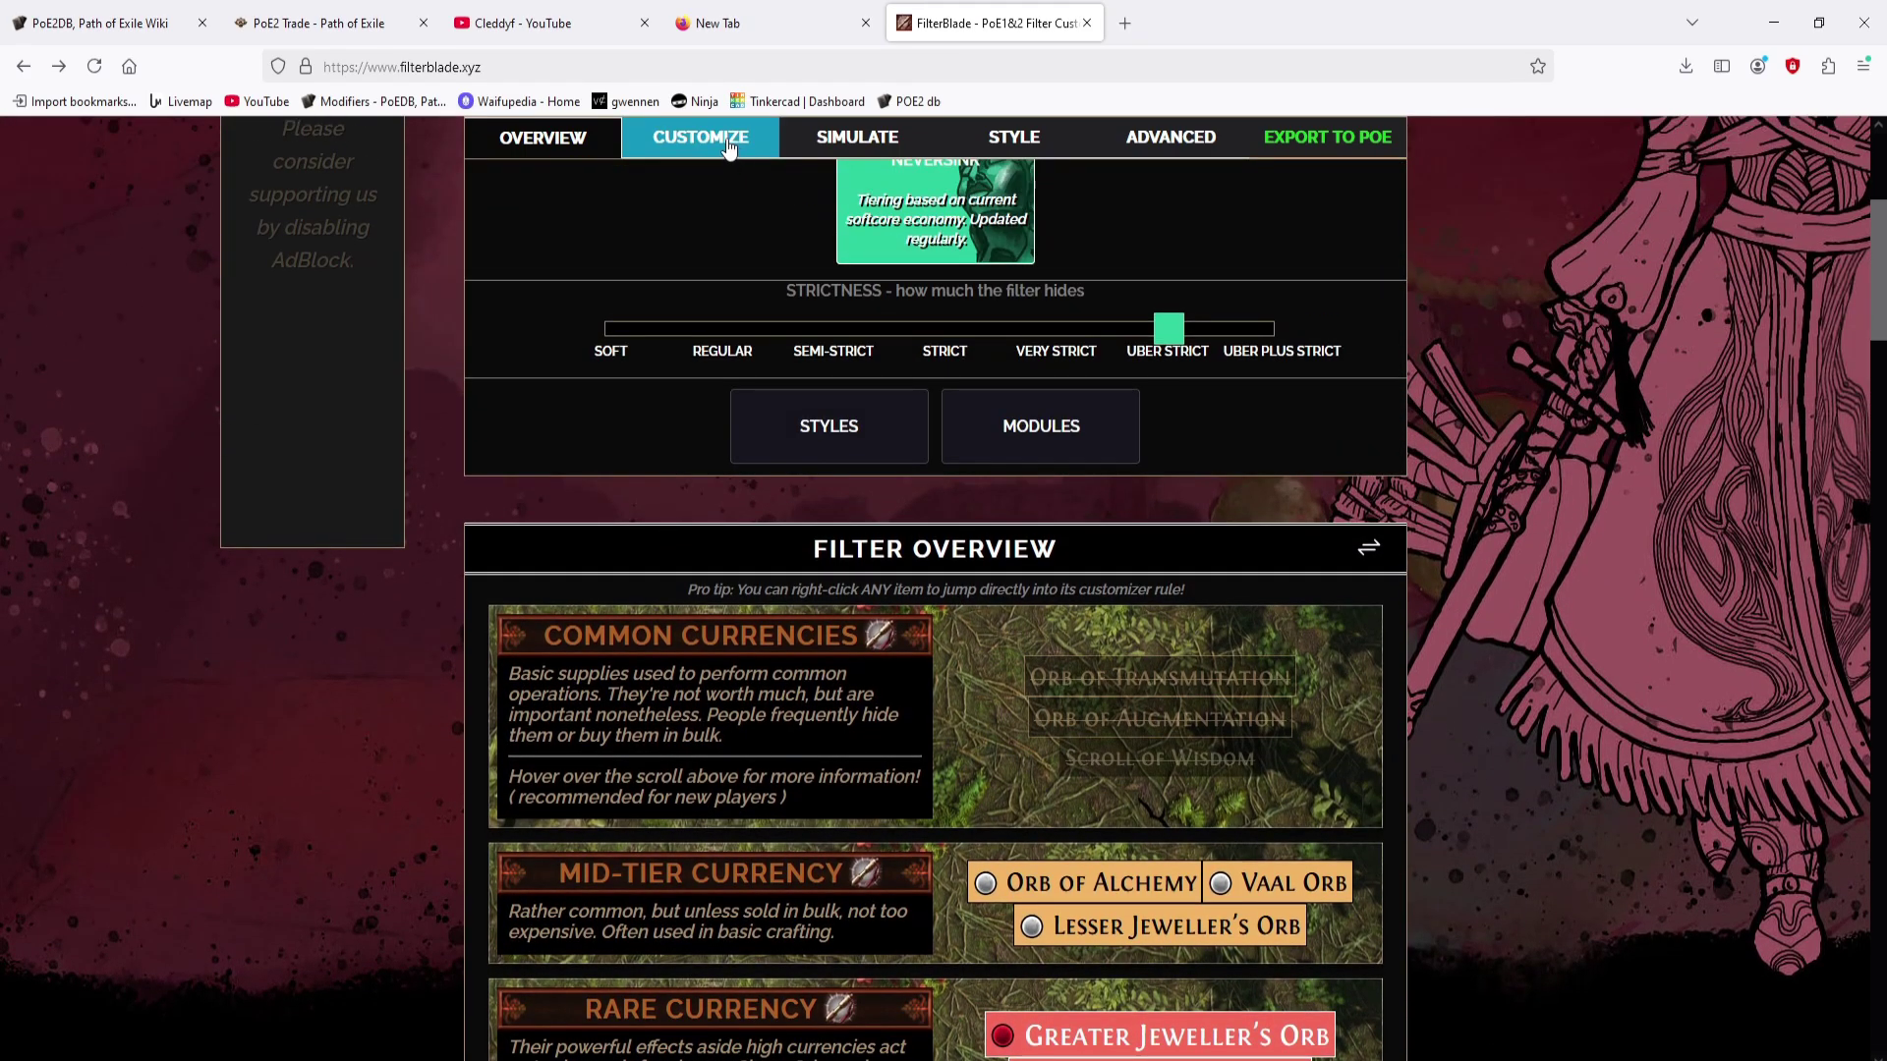
Step: Switch to the Customize page and browse the Basics and Endgame Rares & Crafting lists
left_click(728, 148)
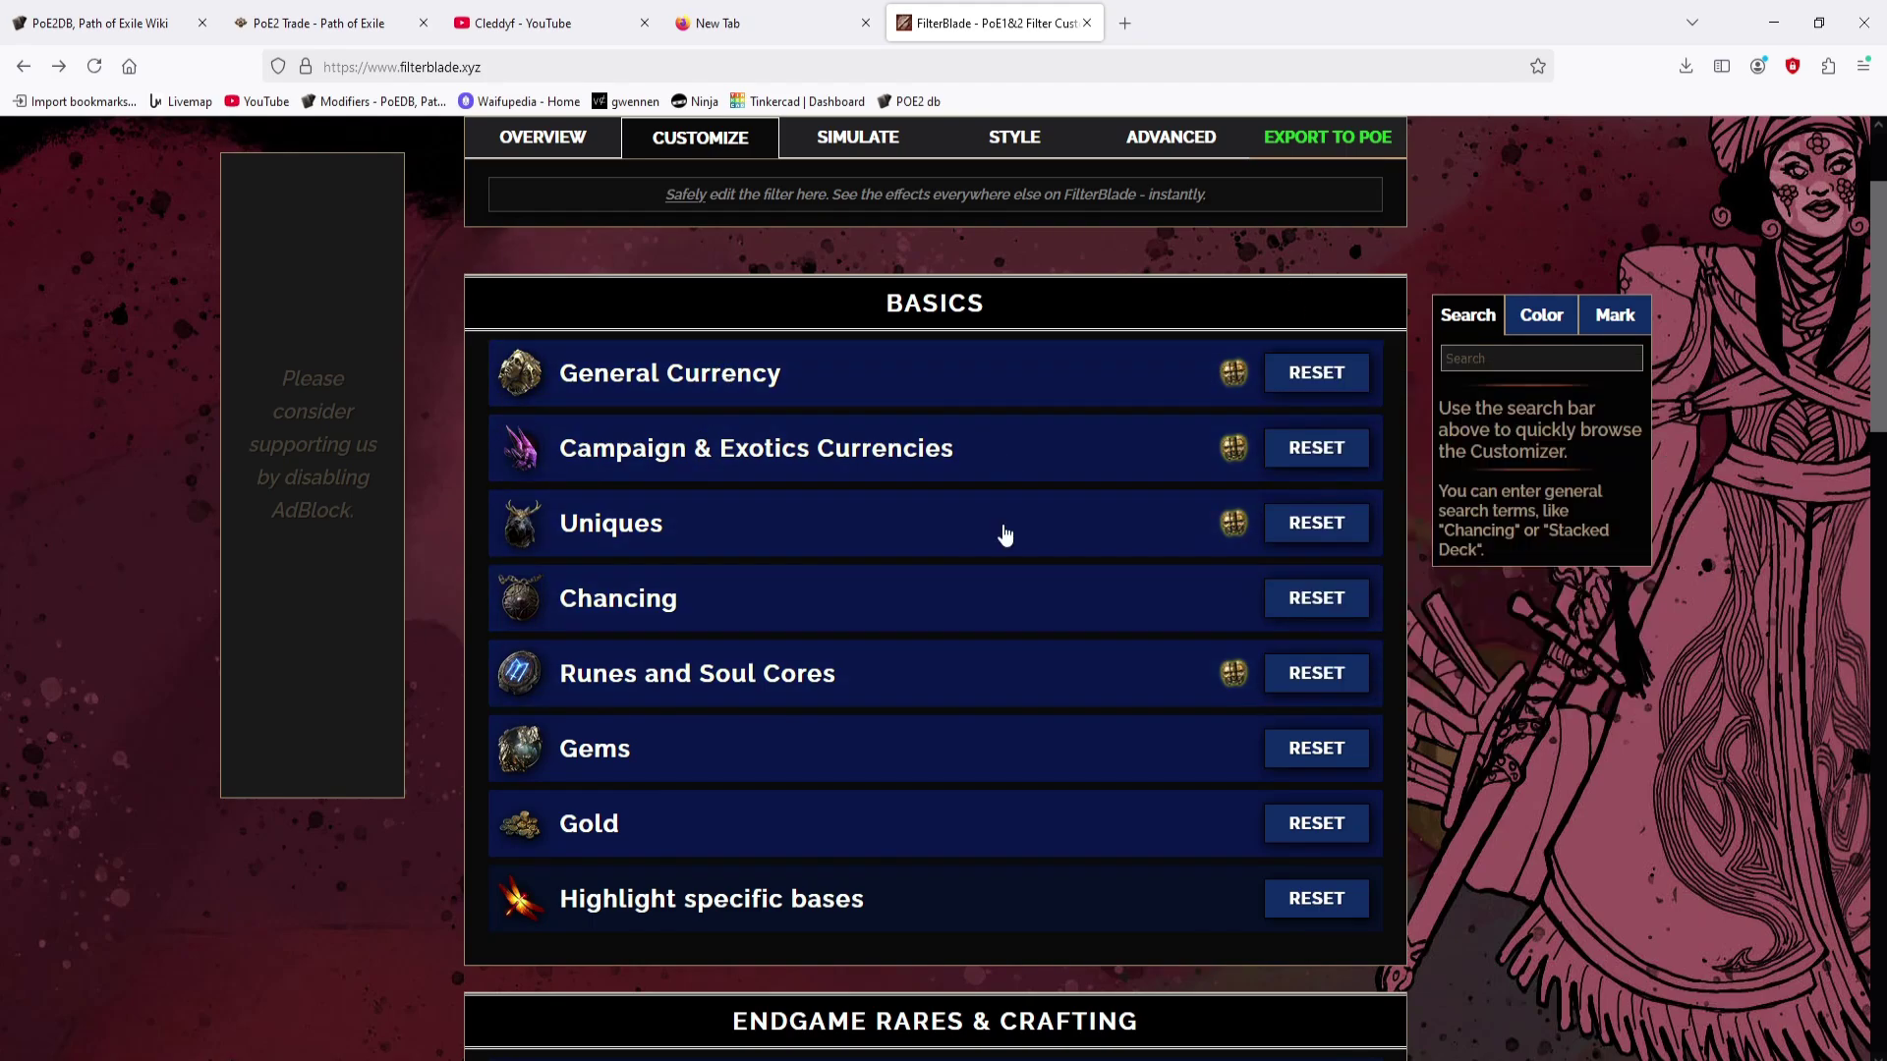
scroll(928, 601, "down", 6)
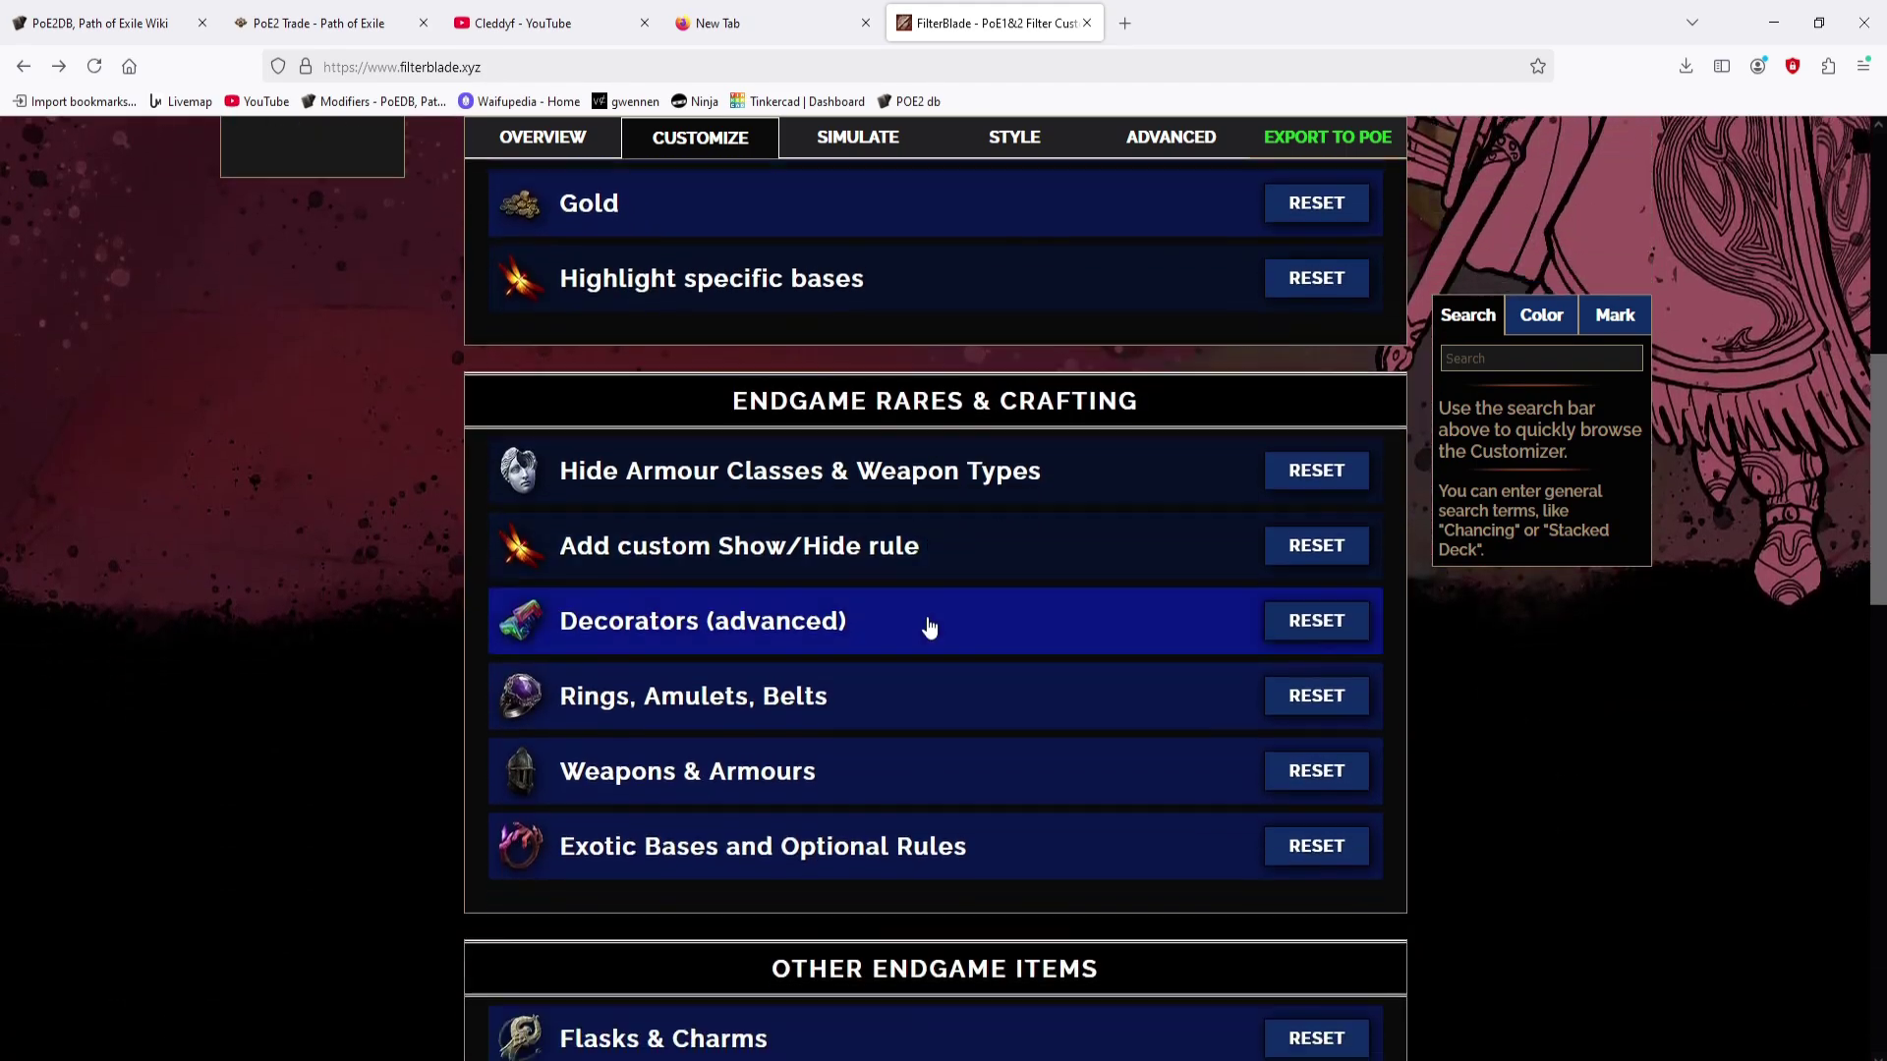
scroll(1028, 544, "up", 4)
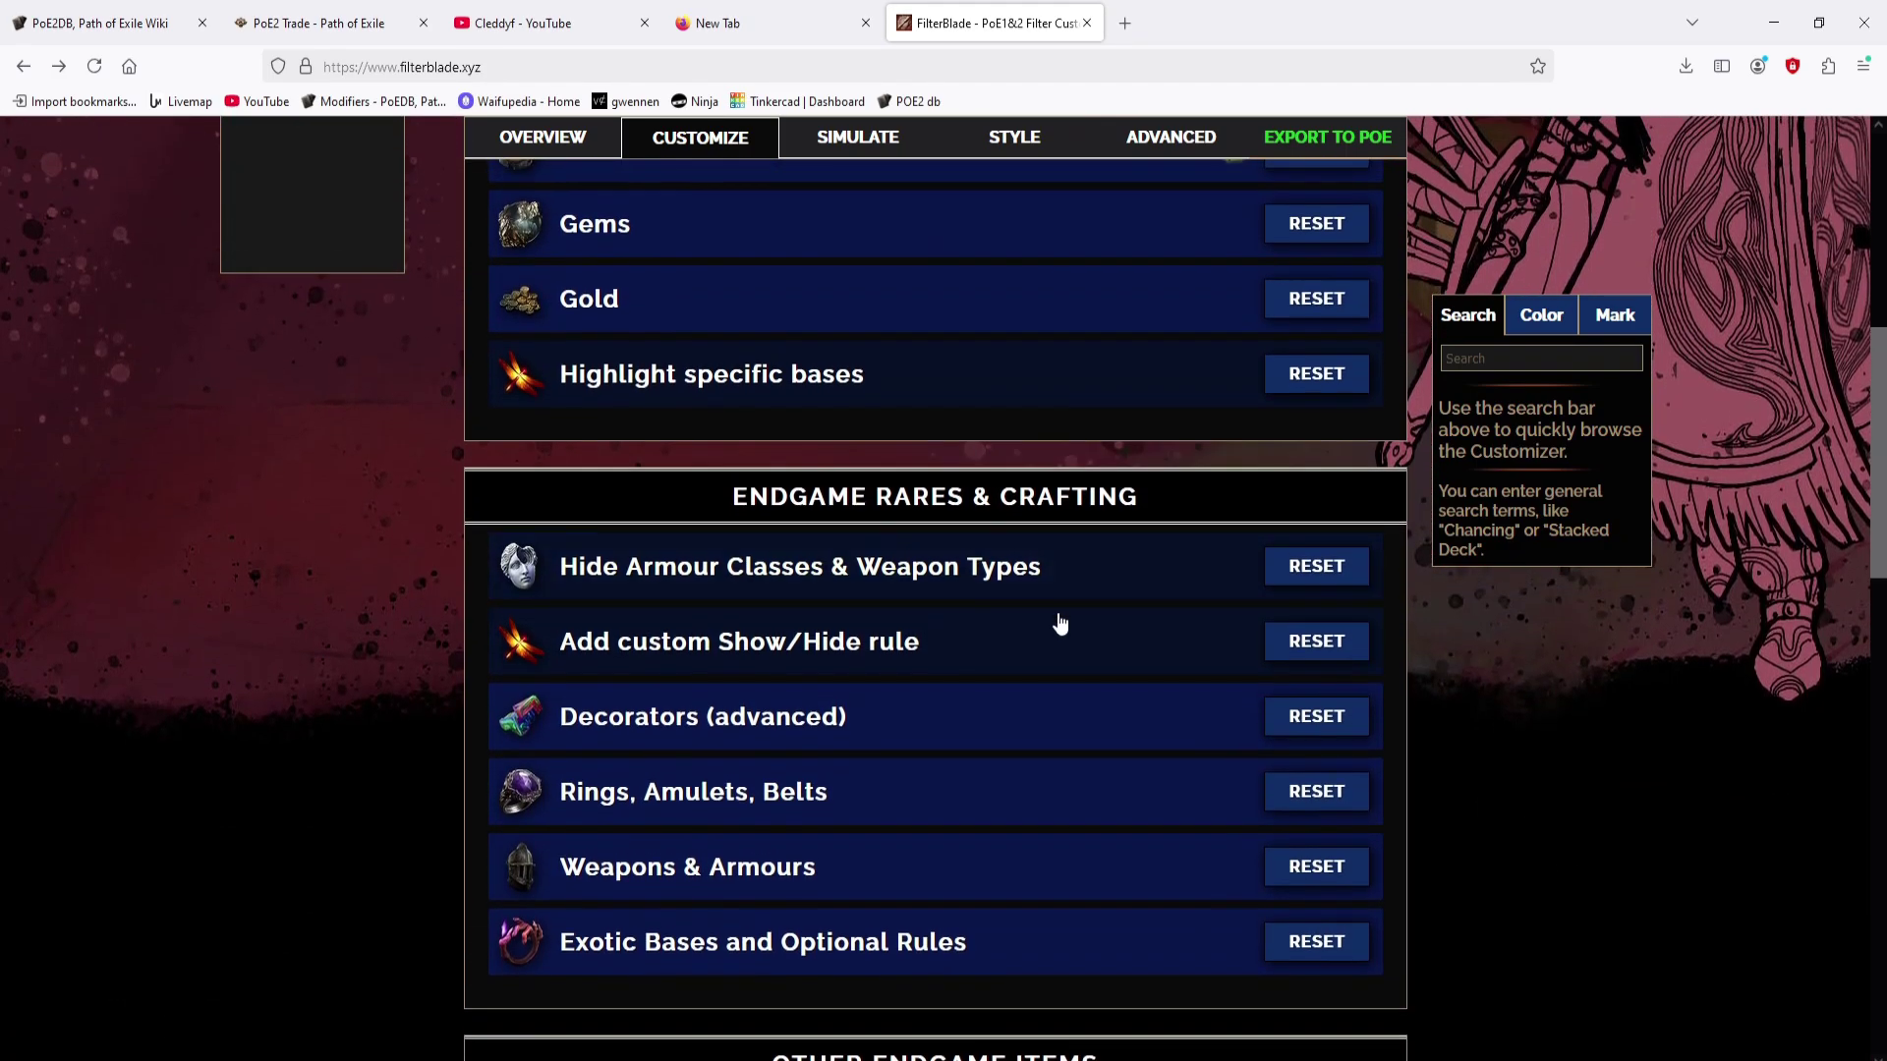
scroll(1022, 560, "up", 2)
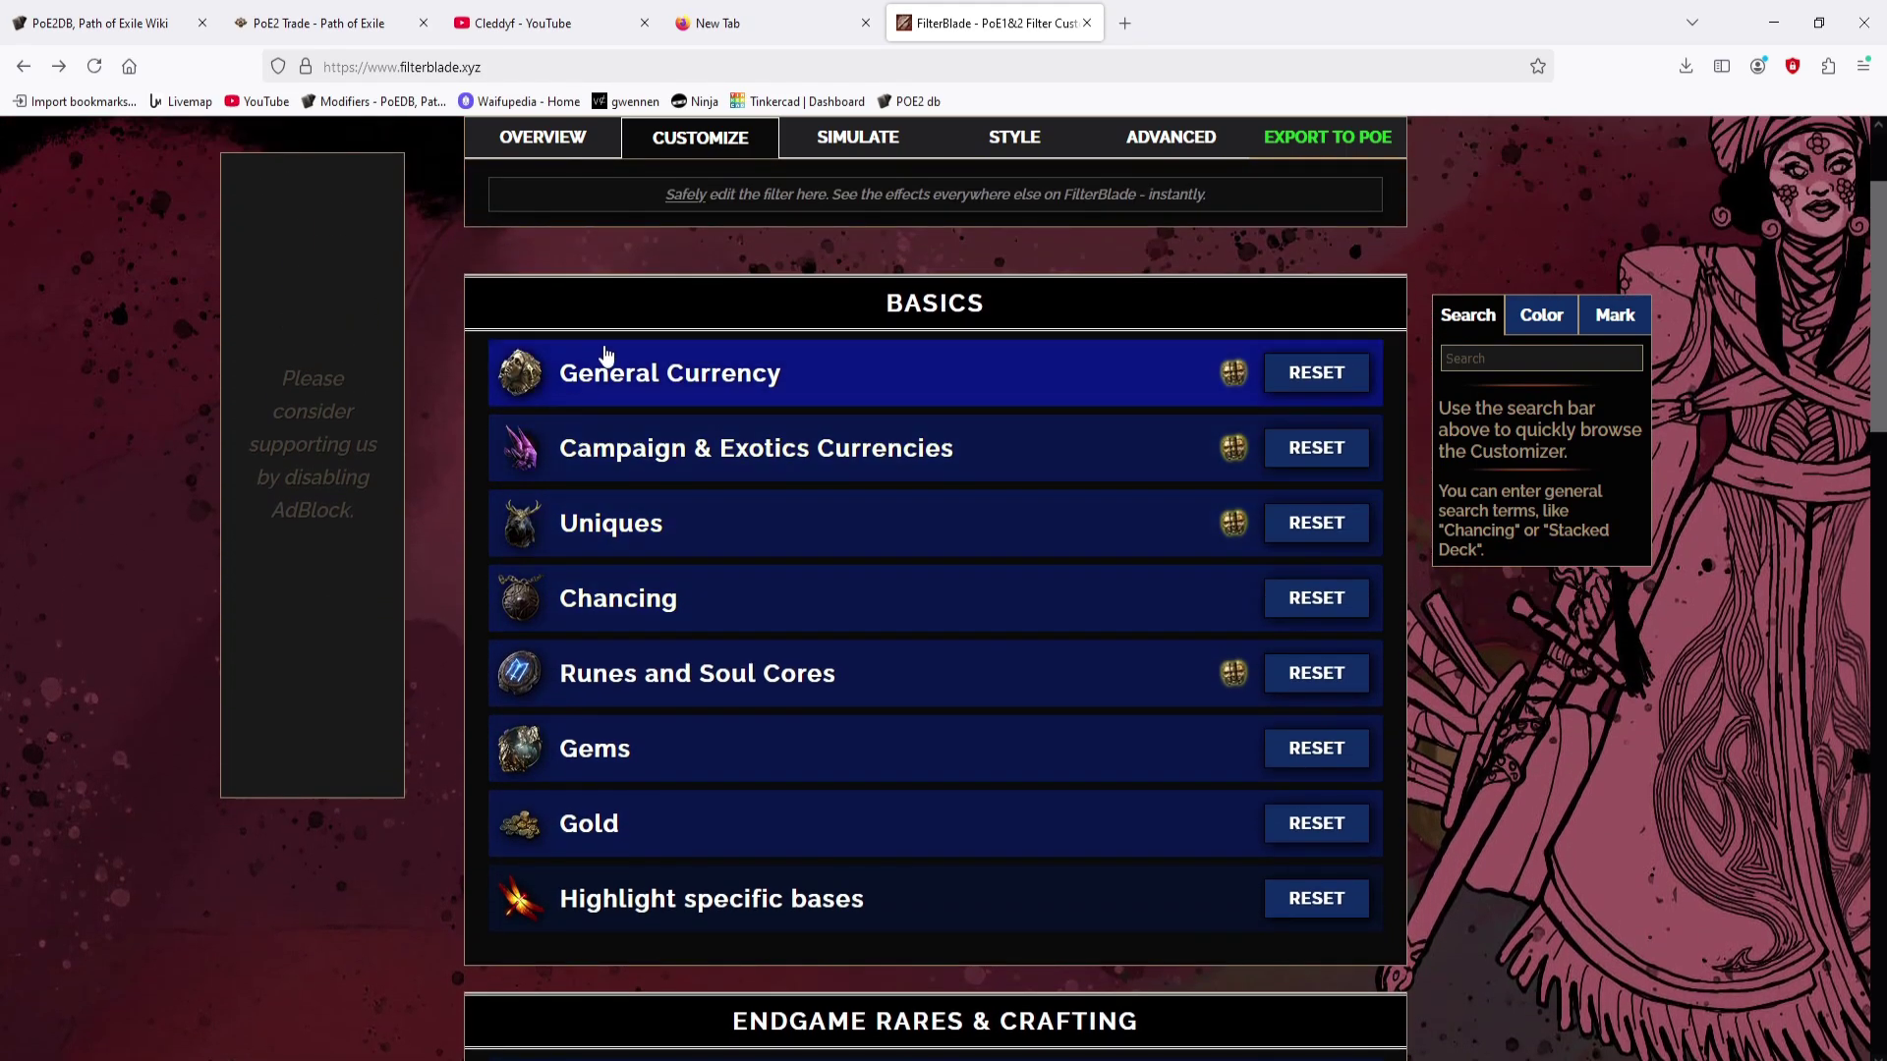
Step: Expand General Currency's S tier and set its alert sound to 15
left_click(710, 383)
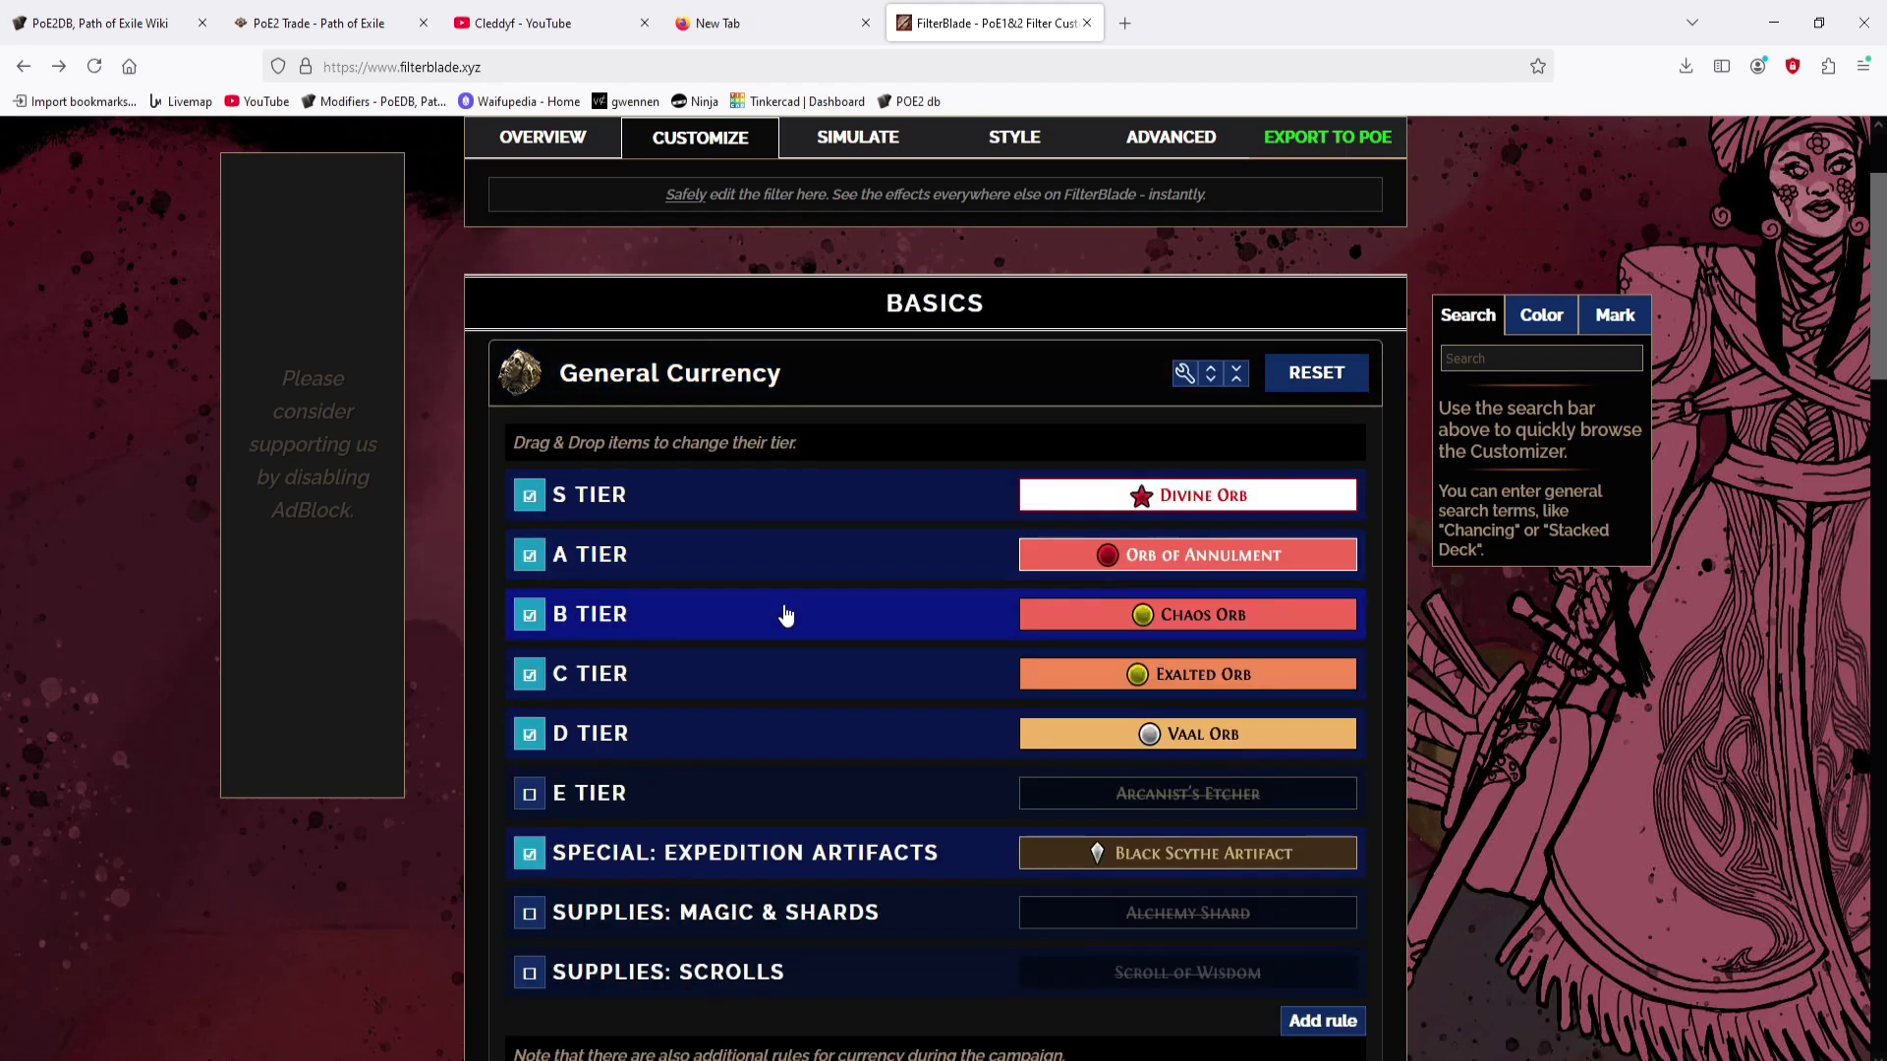
left_click(788, 504)
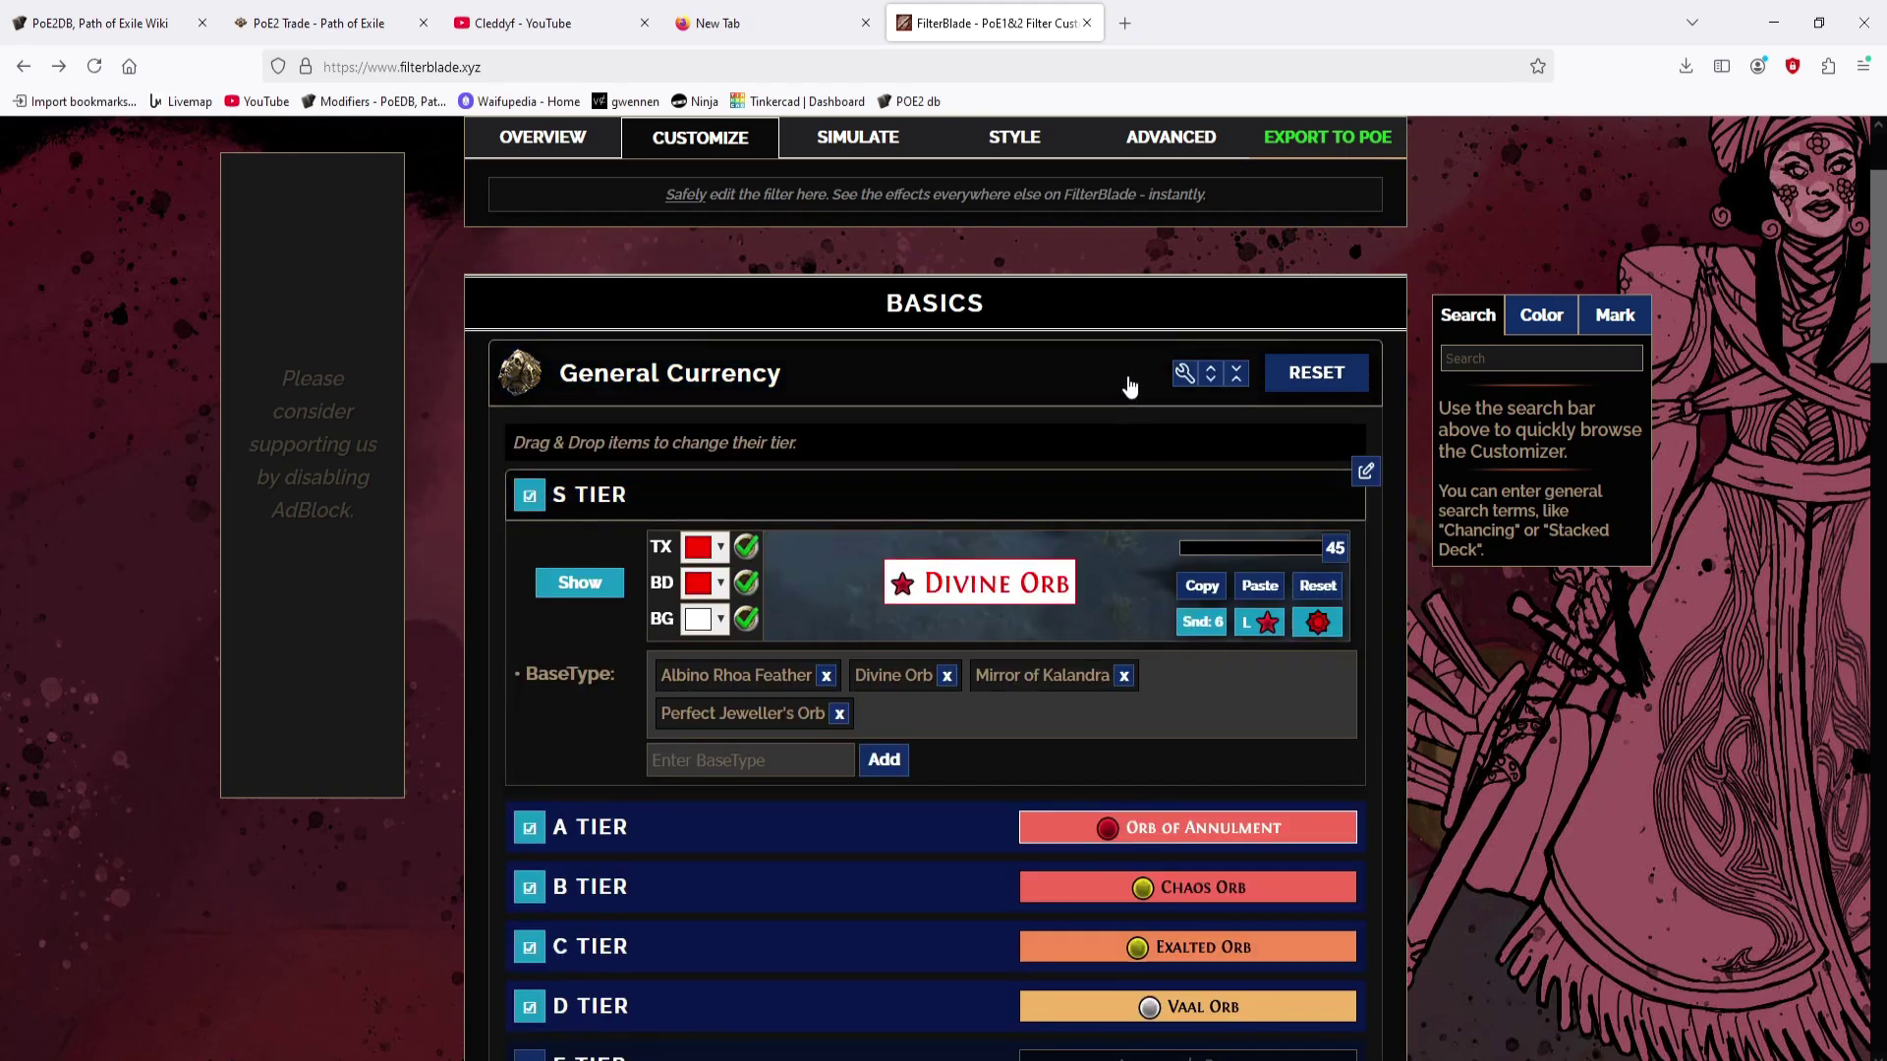
mouse_move(999, 676)
mouse_move(990, 588)
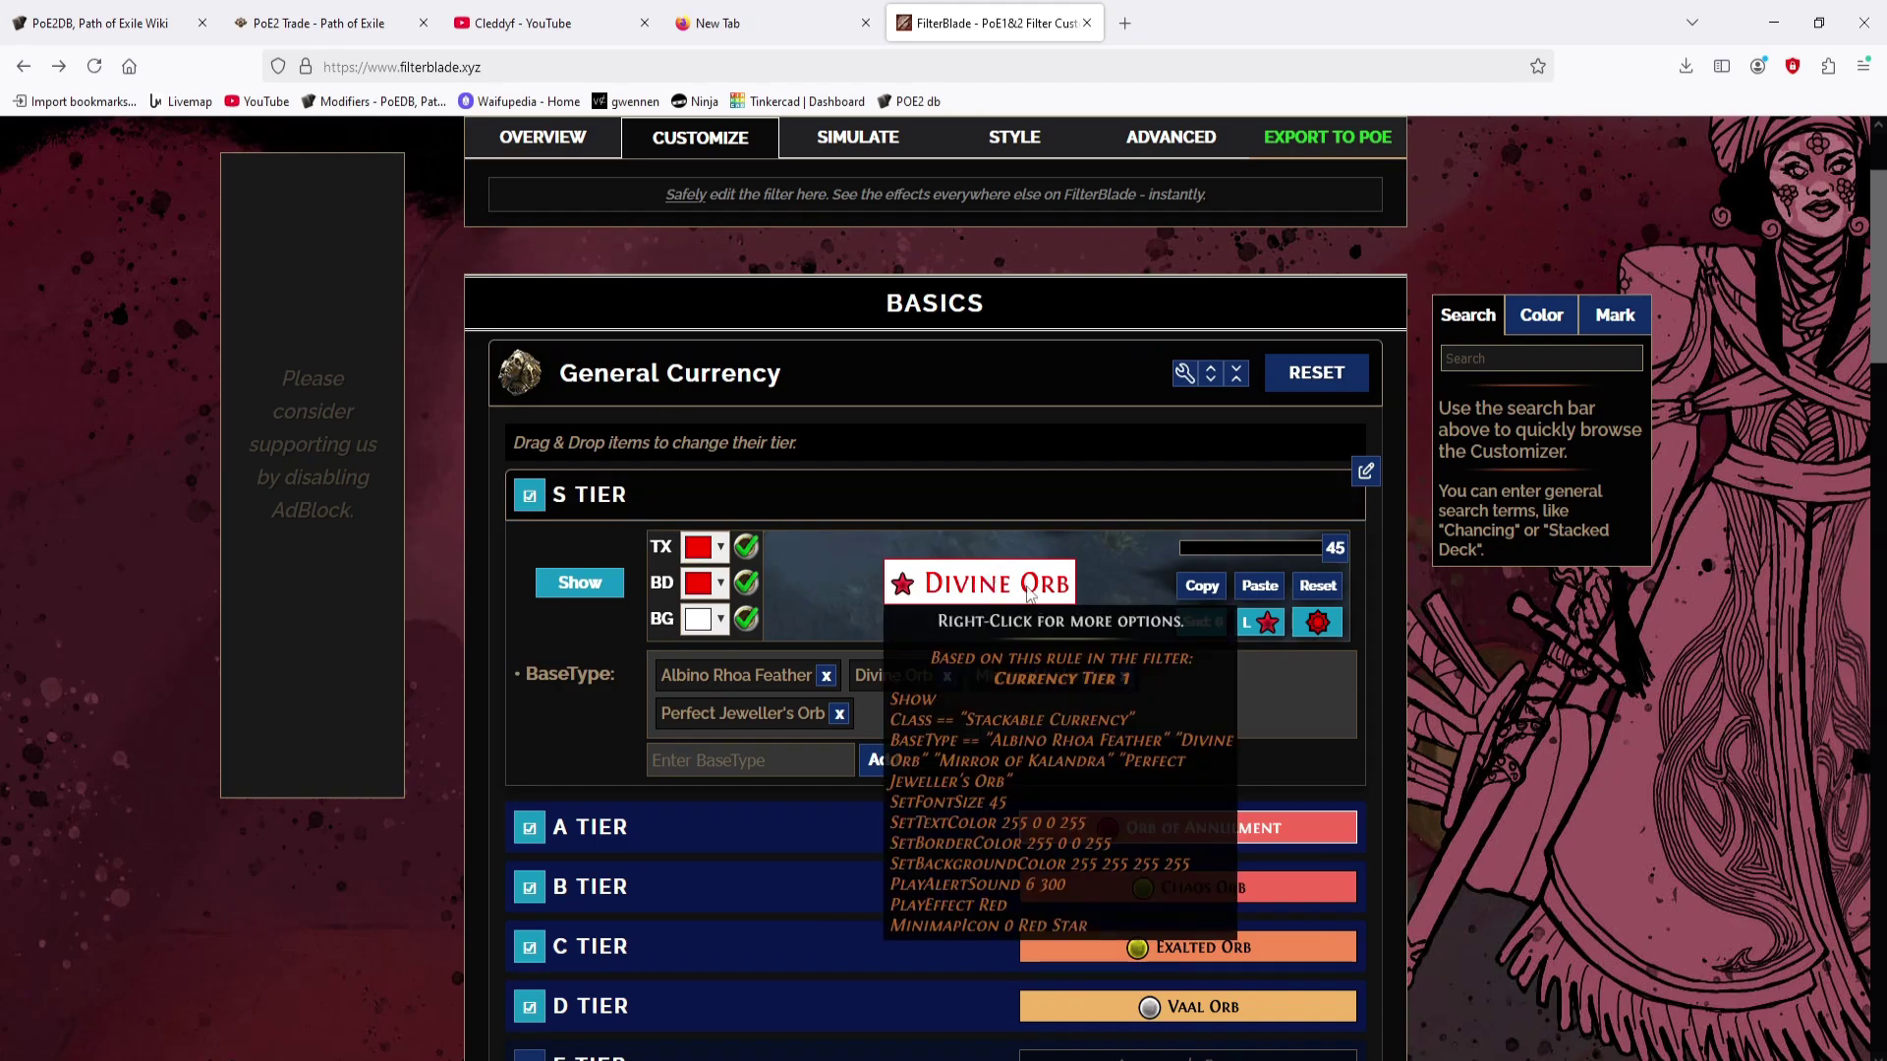
mouse_move(664, 679)
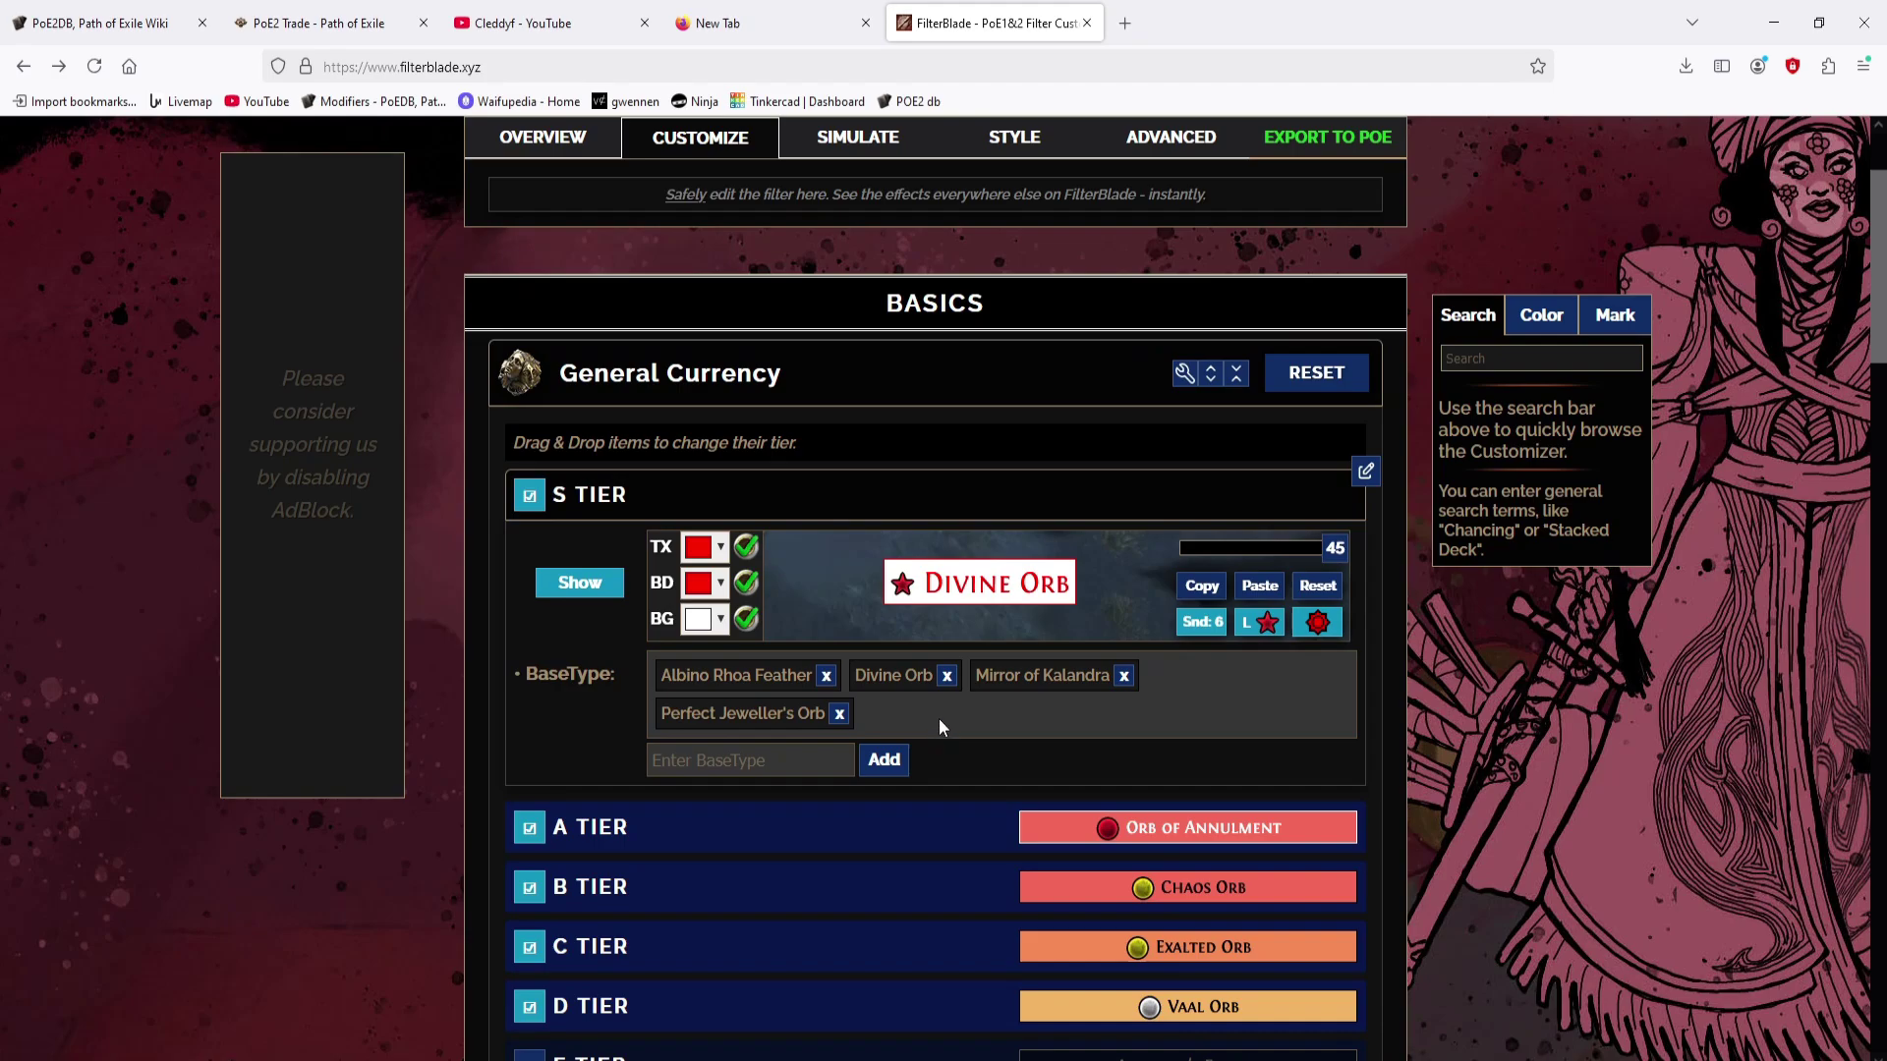
right_click(933, 724)
mouse_move(940, 683)
mouse_move(1071, 610)
left_click(1199, 621)
left_click(831, 676)
left_click(835, 547)
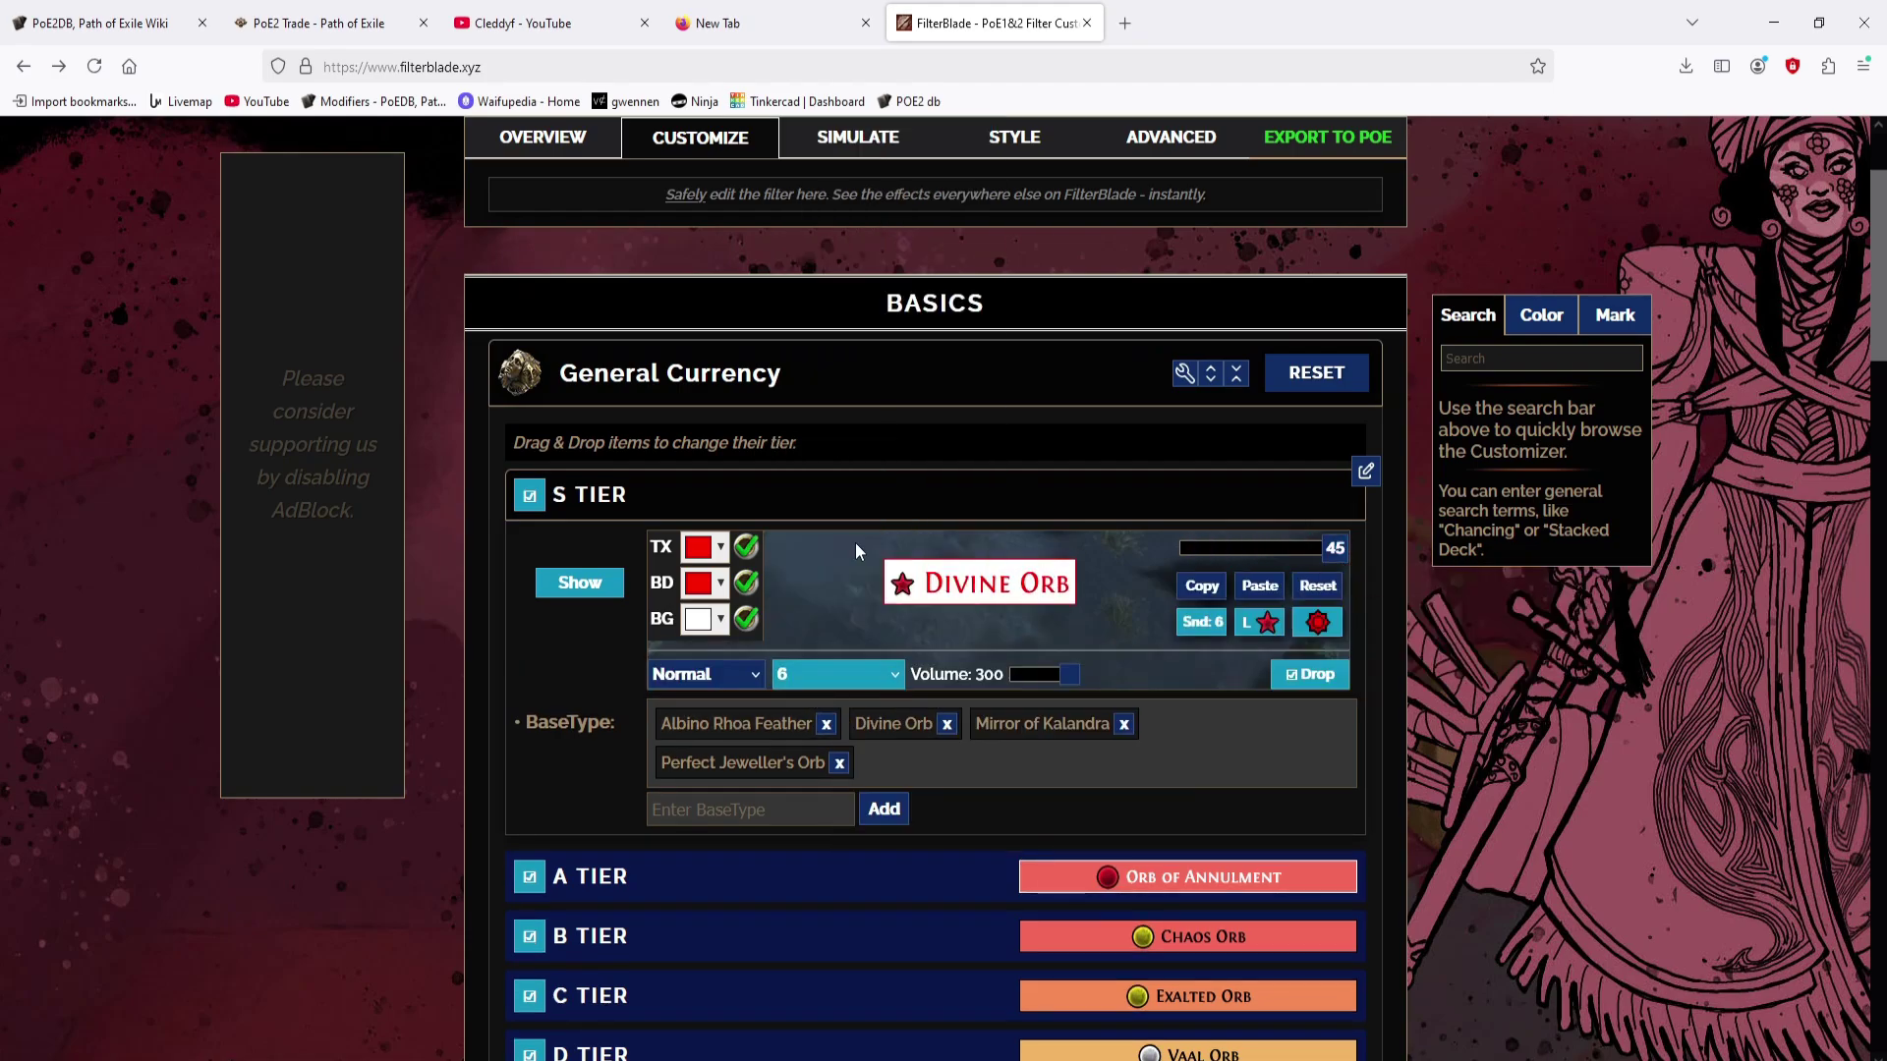
Step: Give S tier a size 1 Grey Diamond map icon and a Brown beam
left_click(1267, 625)
left_click(939, 673)
left_click(865, 737)
left_click(1003, 674)
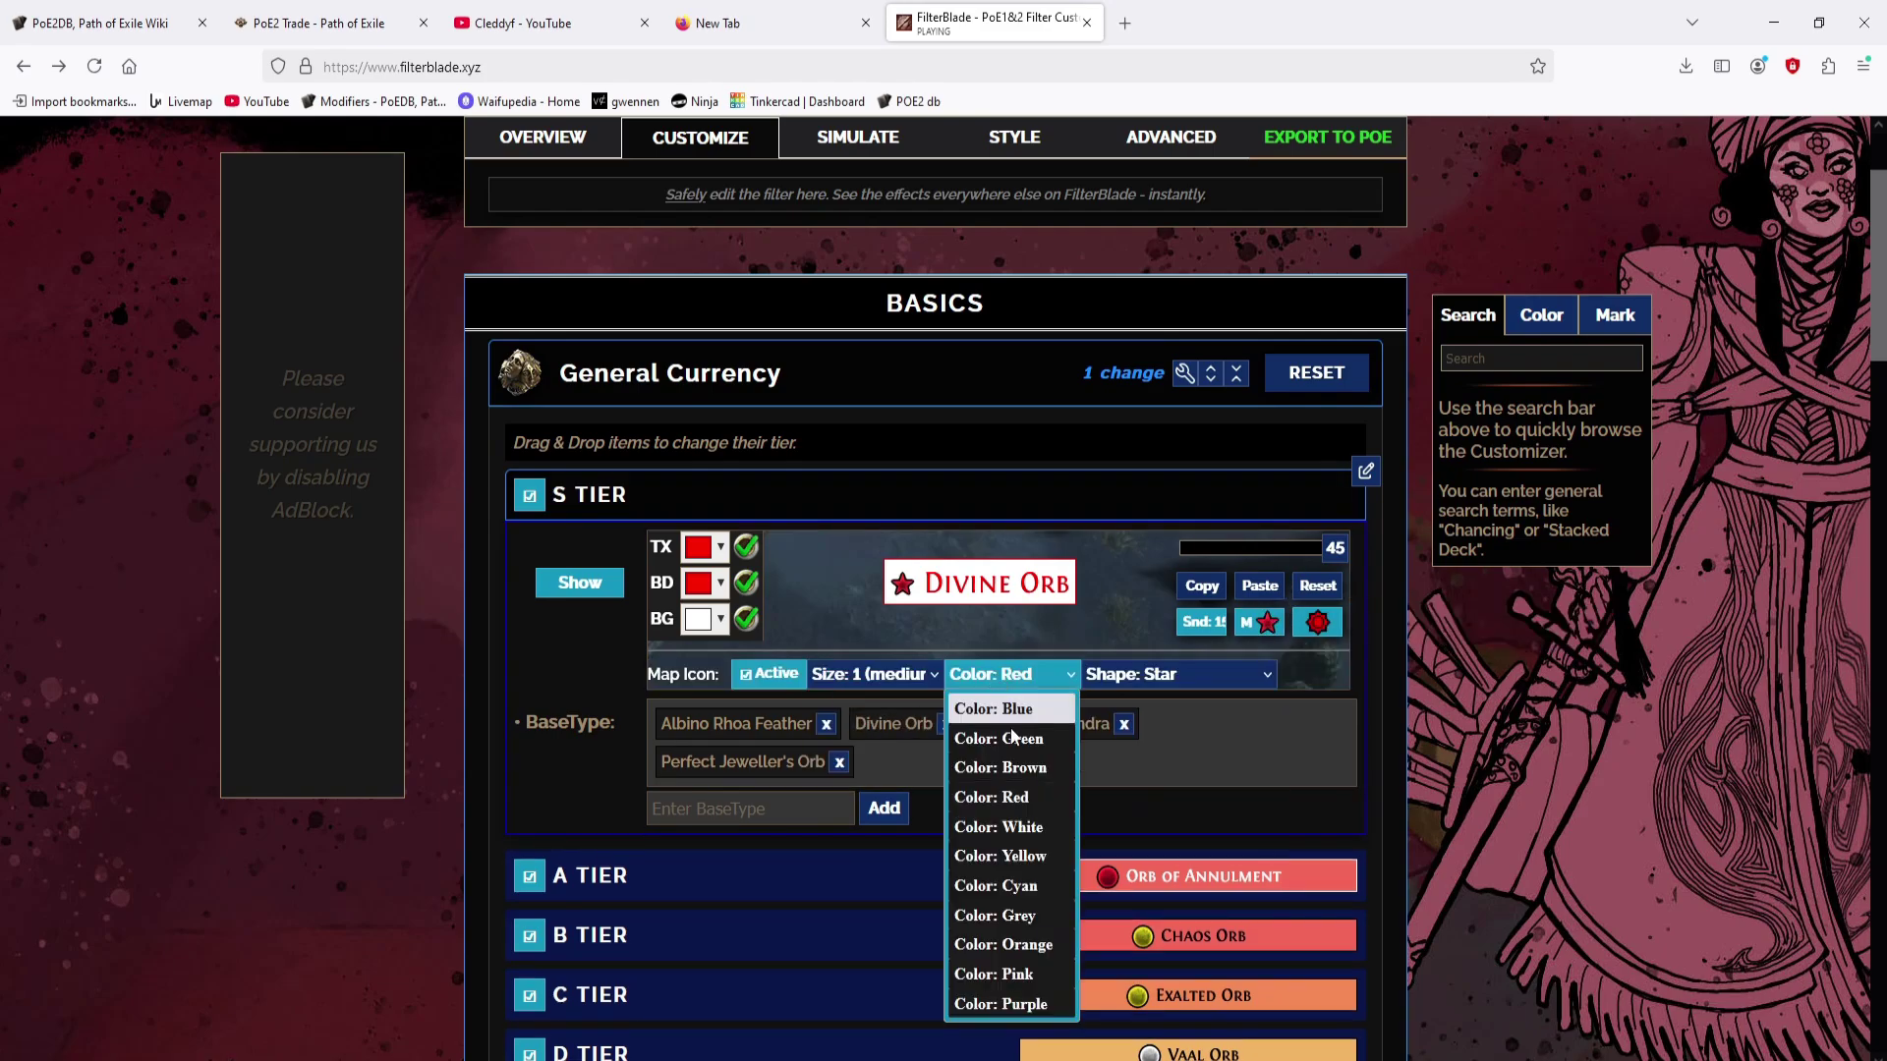
left_click(983, 916)
left_click(1169, 674)
left_click(1145, 738)
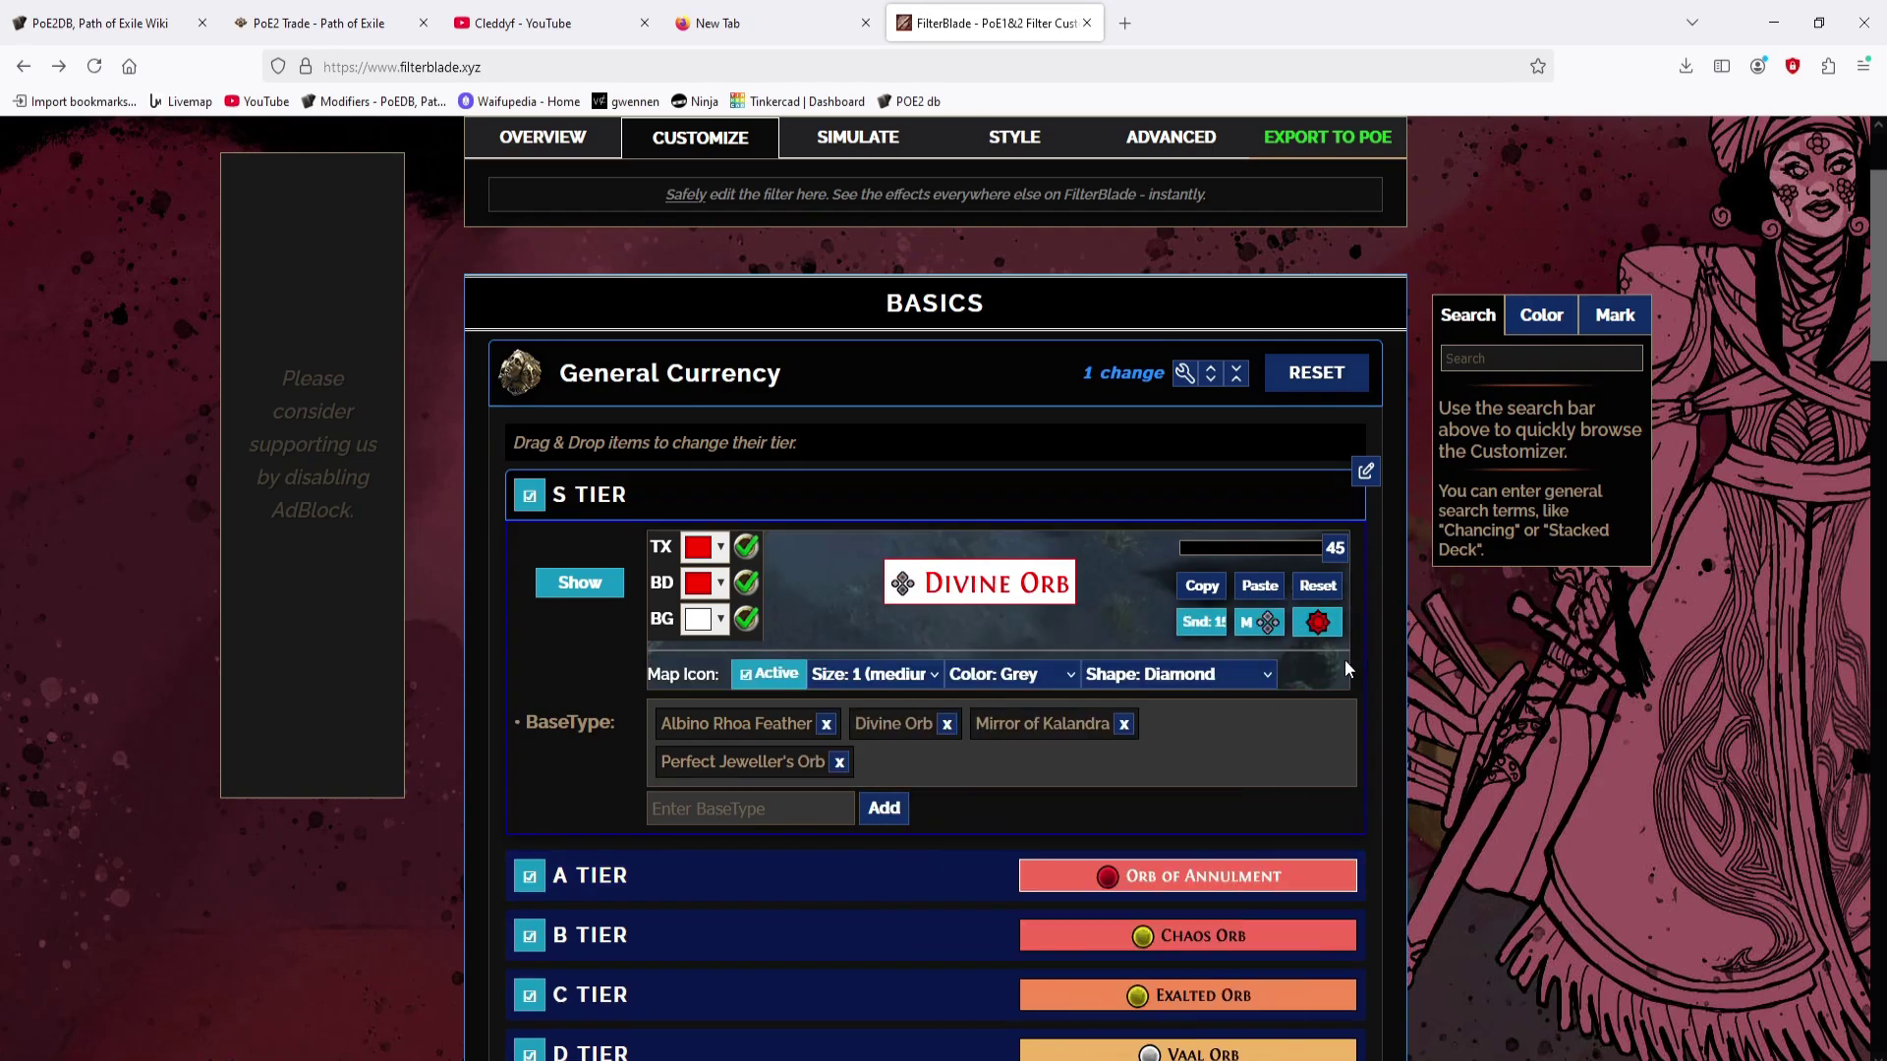
left_click(1317, 622)
left_click(875, 675)
left_click(890, 827)
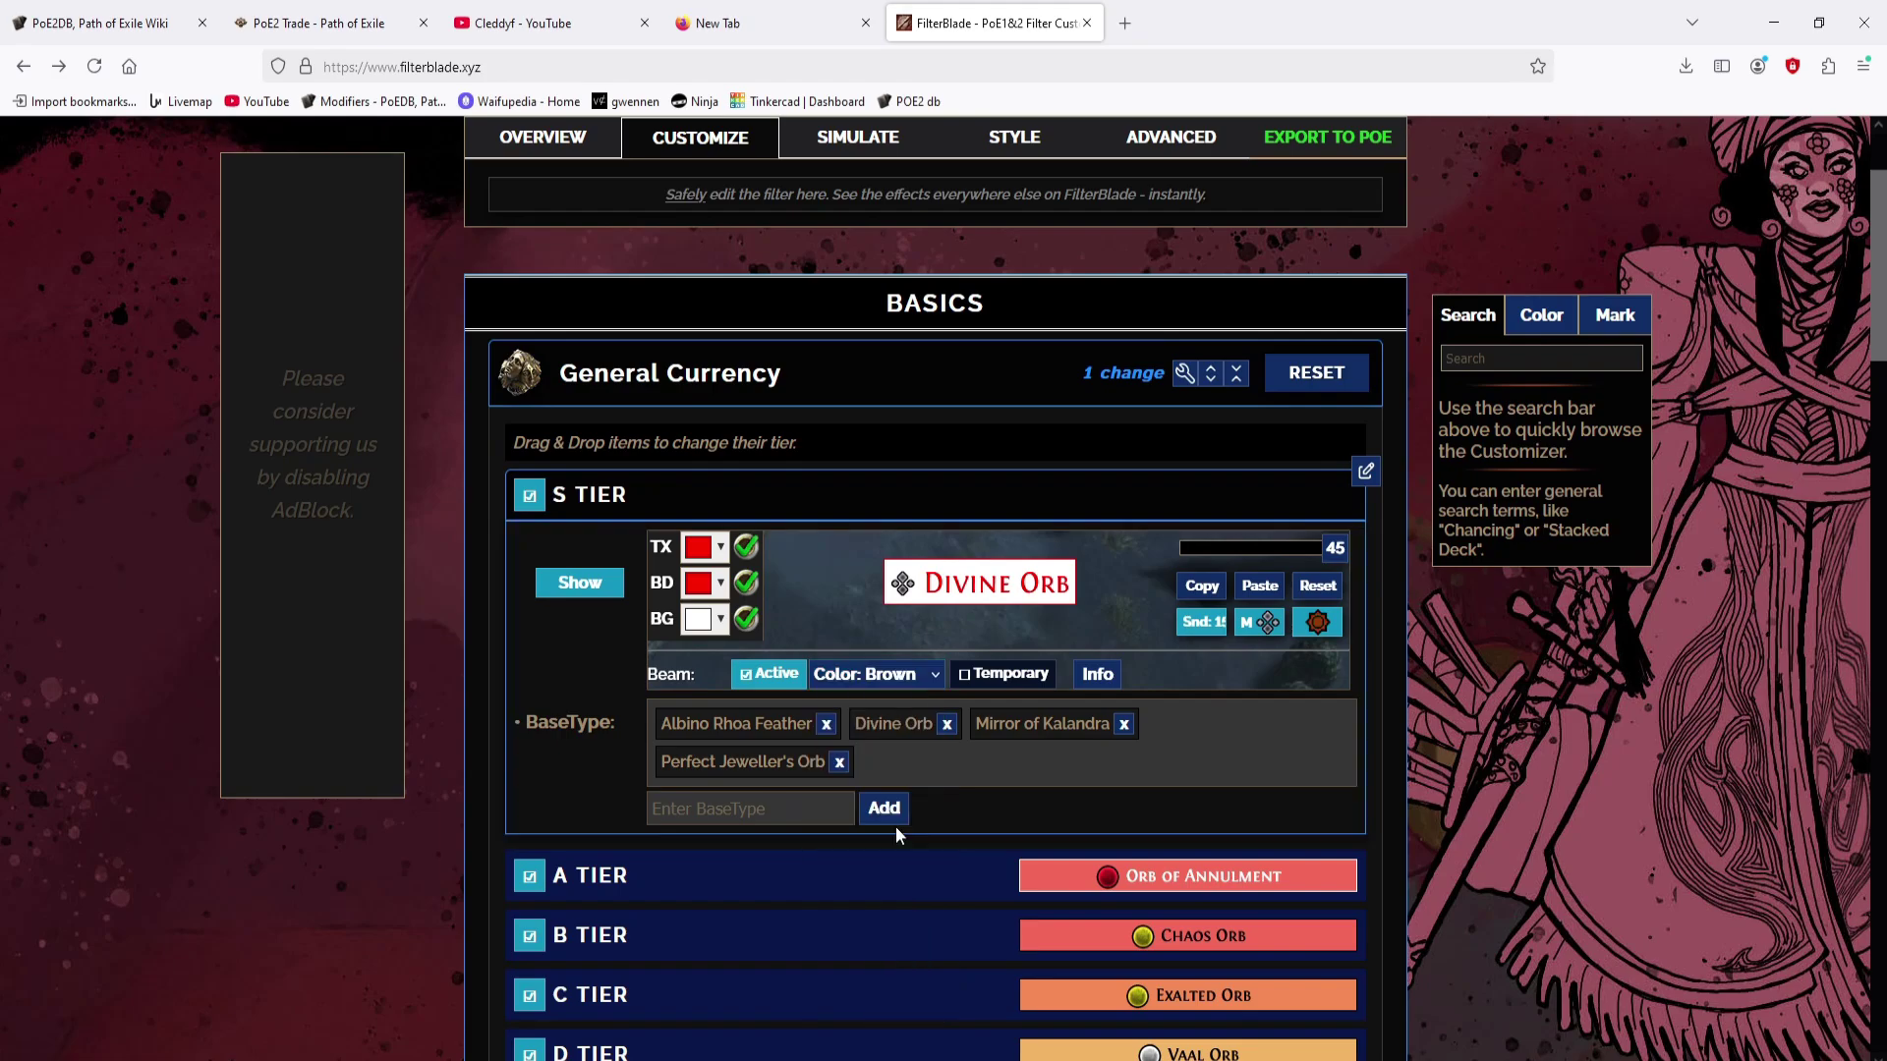
Step: Set S-tier colours: teal text, yellow-green border, near-black background
left_click(722, 547)
left_click(896, 639)
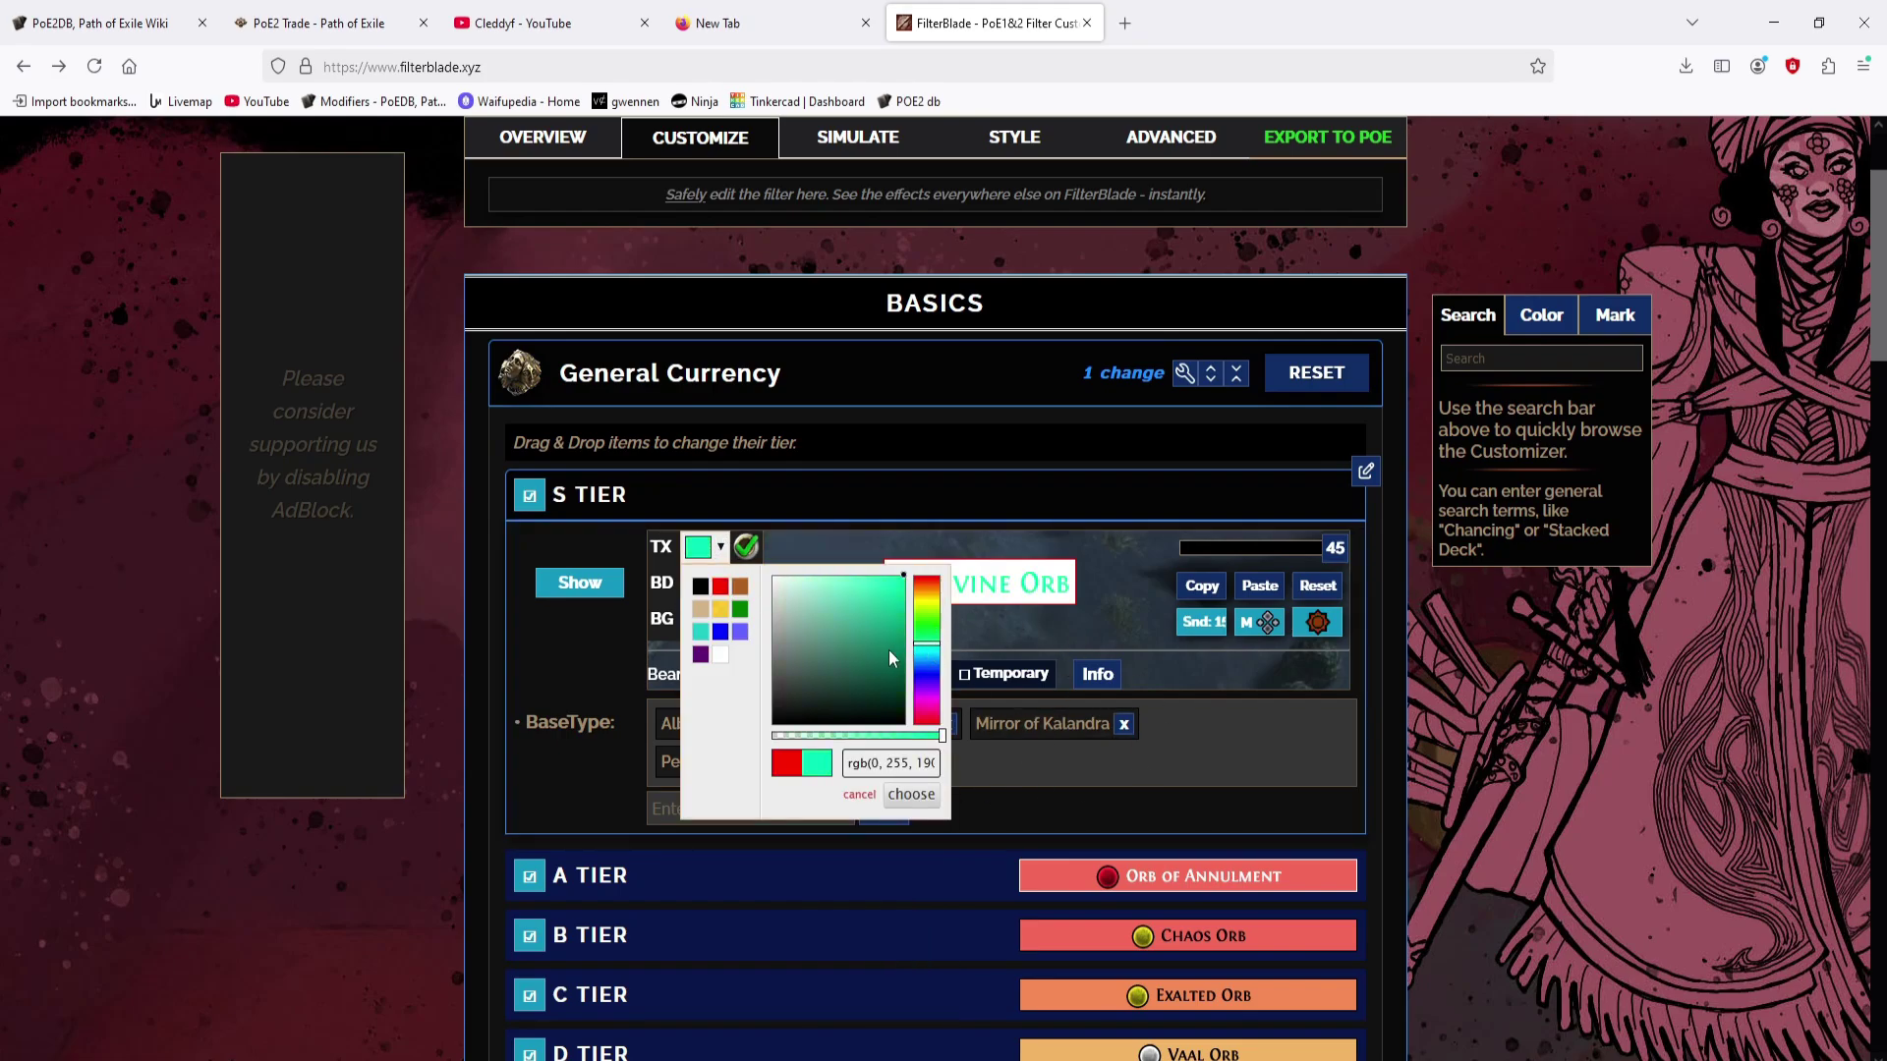
left_click(909, 795)
left_click(721, 583)
left_click(877, 640)
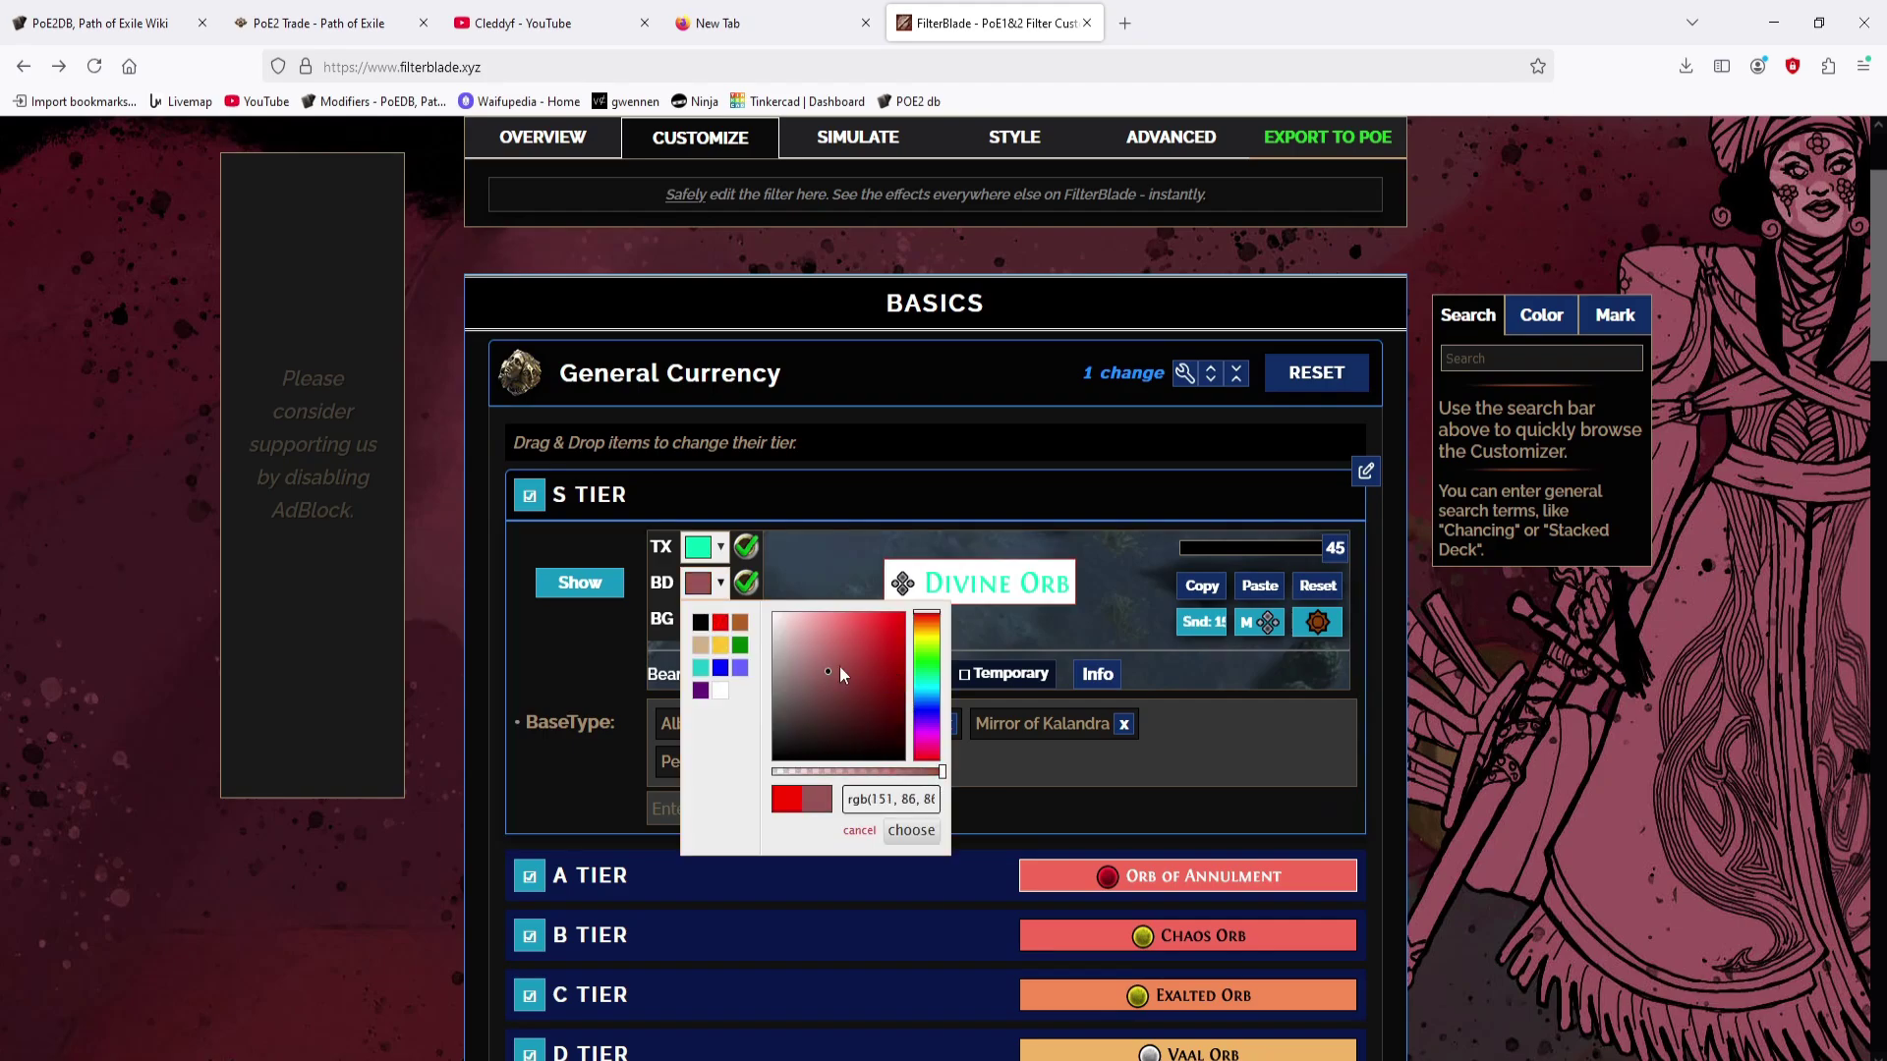
left_click_drag(927, 614, 927, 639)
left_click(913, 835)
left_click(721, 619)
left_click(885, 785)
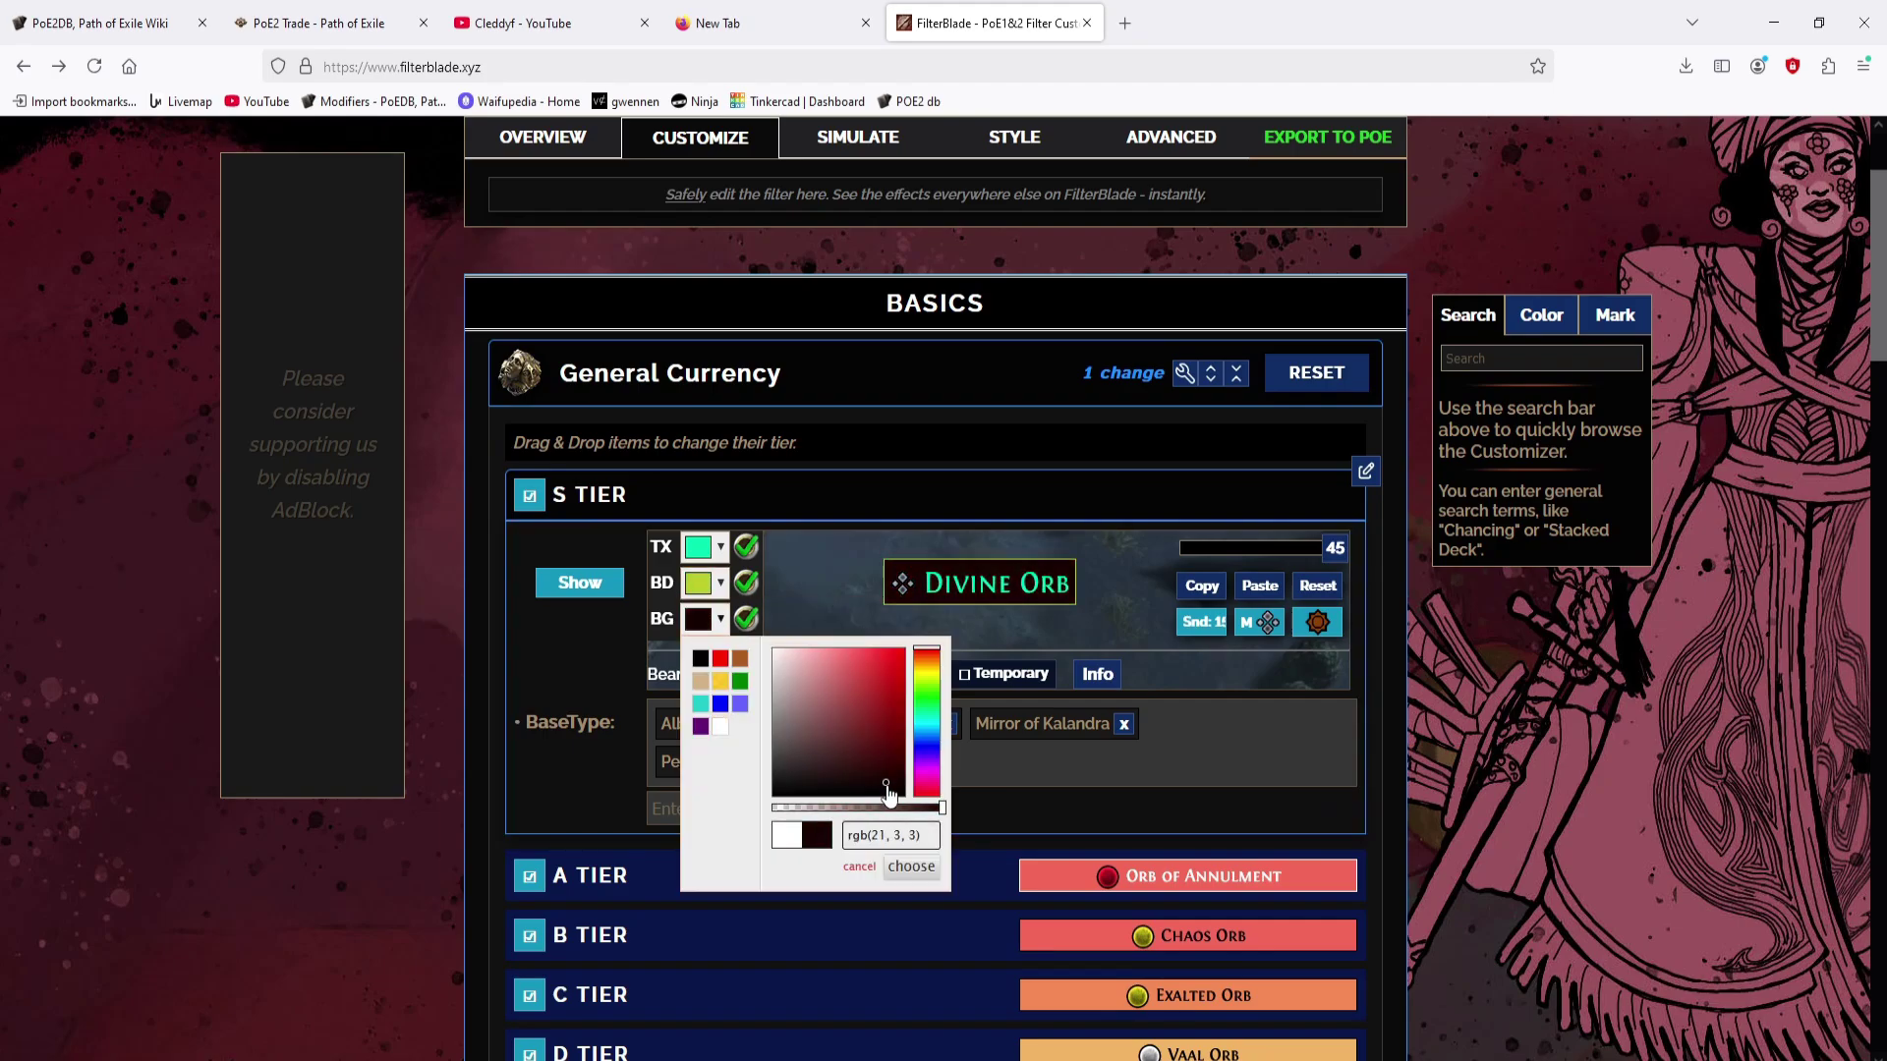
left_click(912, 869)
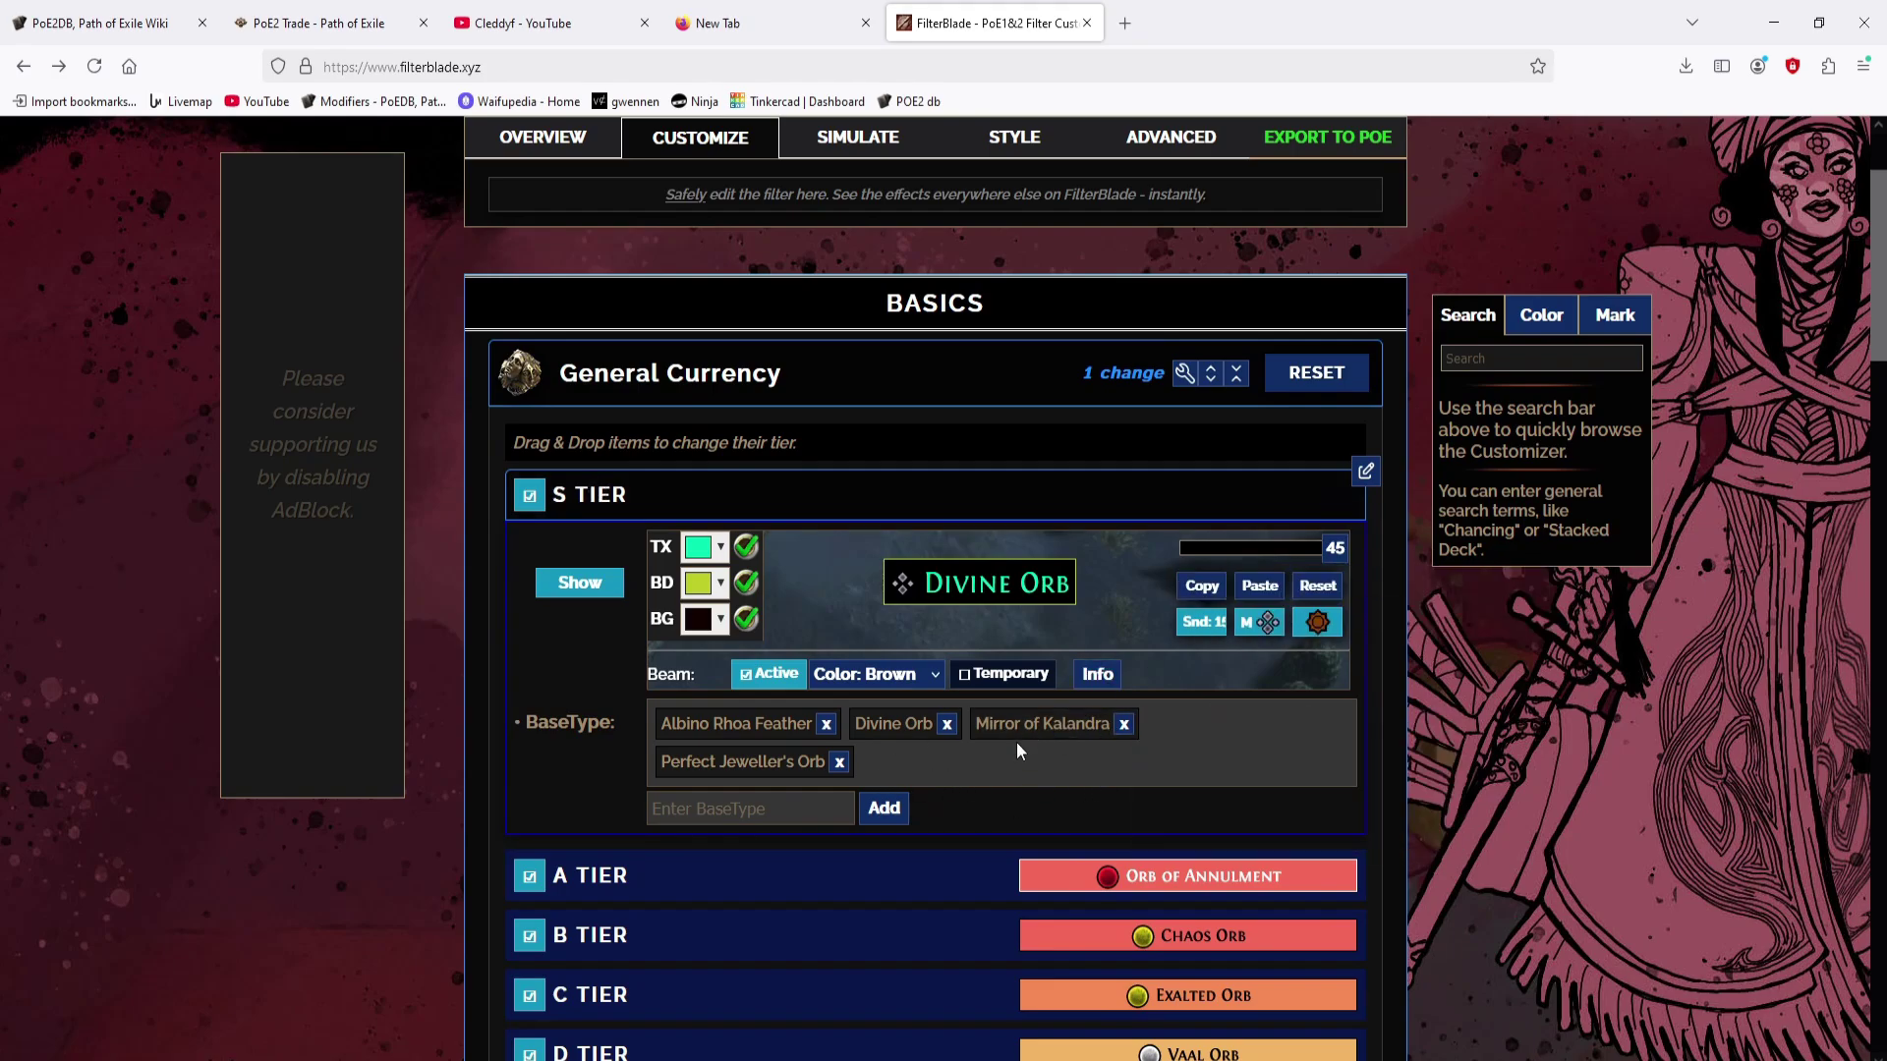
Step: Remove Mirror of Kalandra from S-tier bases and add a new General Currency custom rule
left_click(1123, 724)
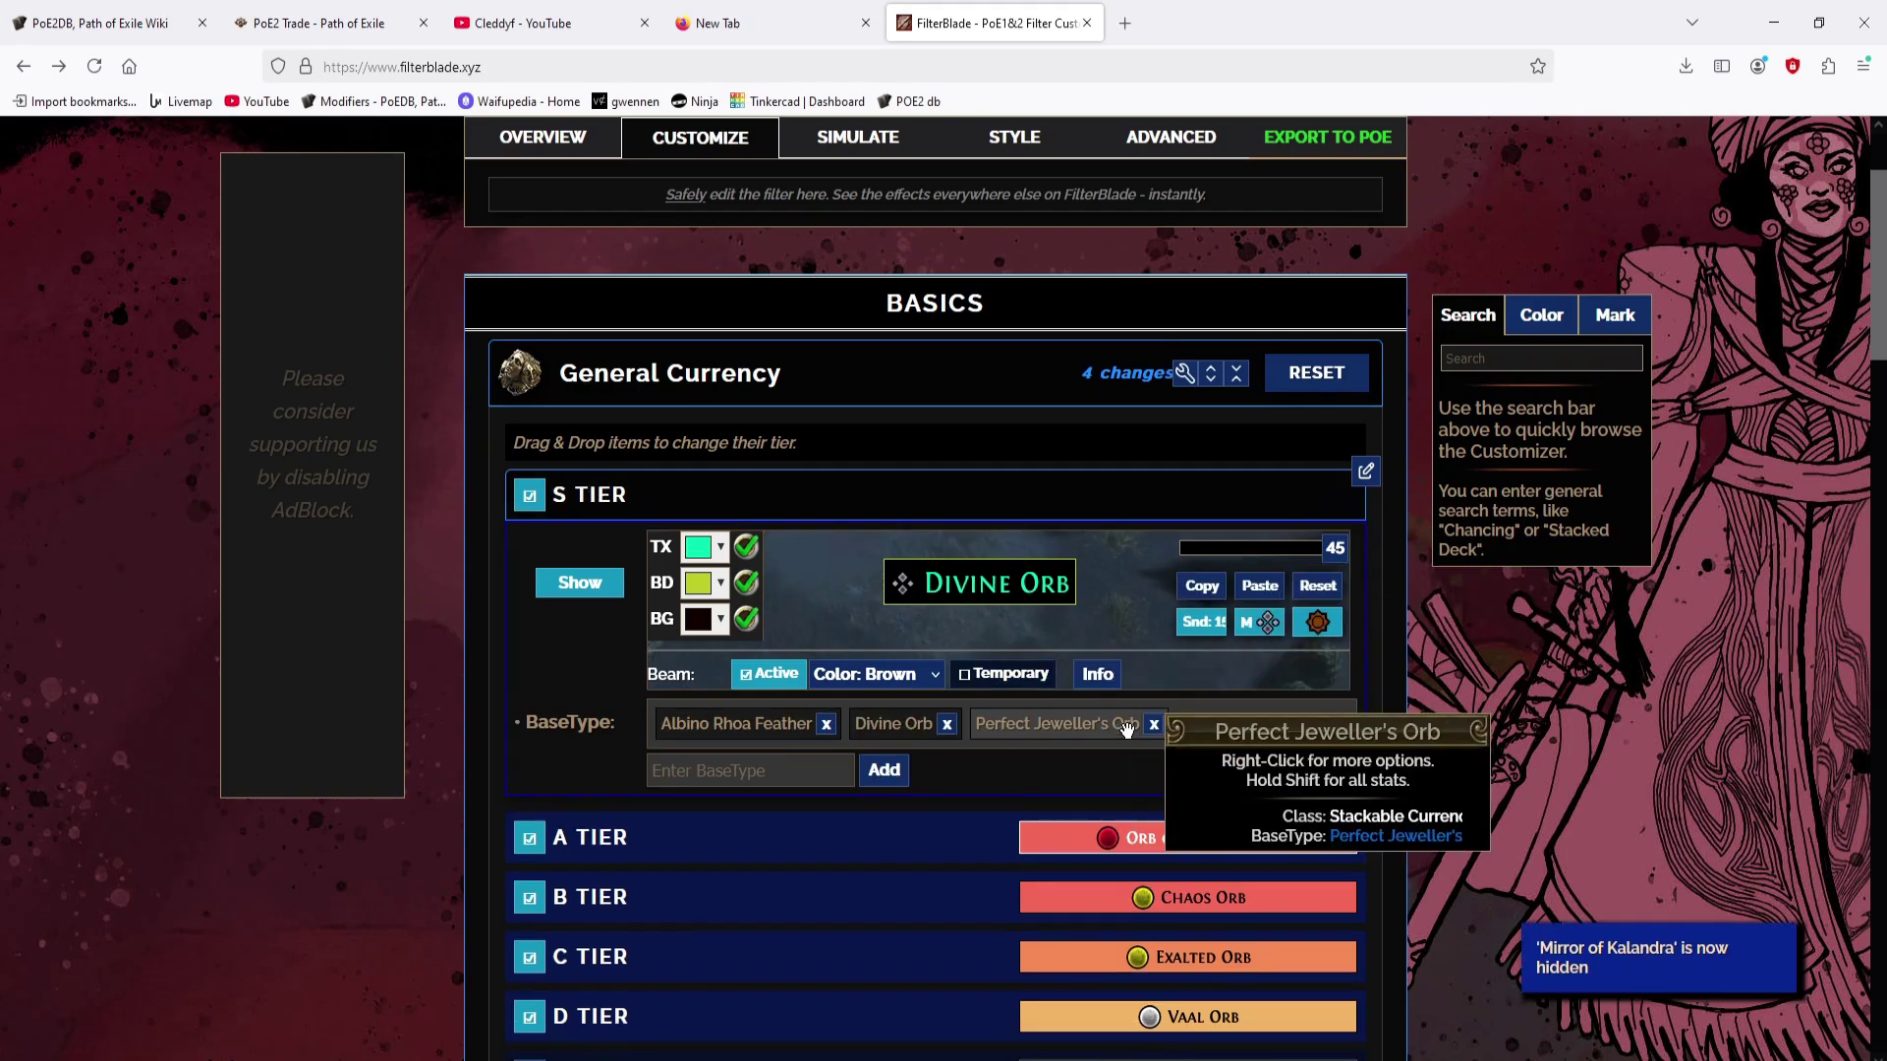
scroll(802, 518, "down", 4)
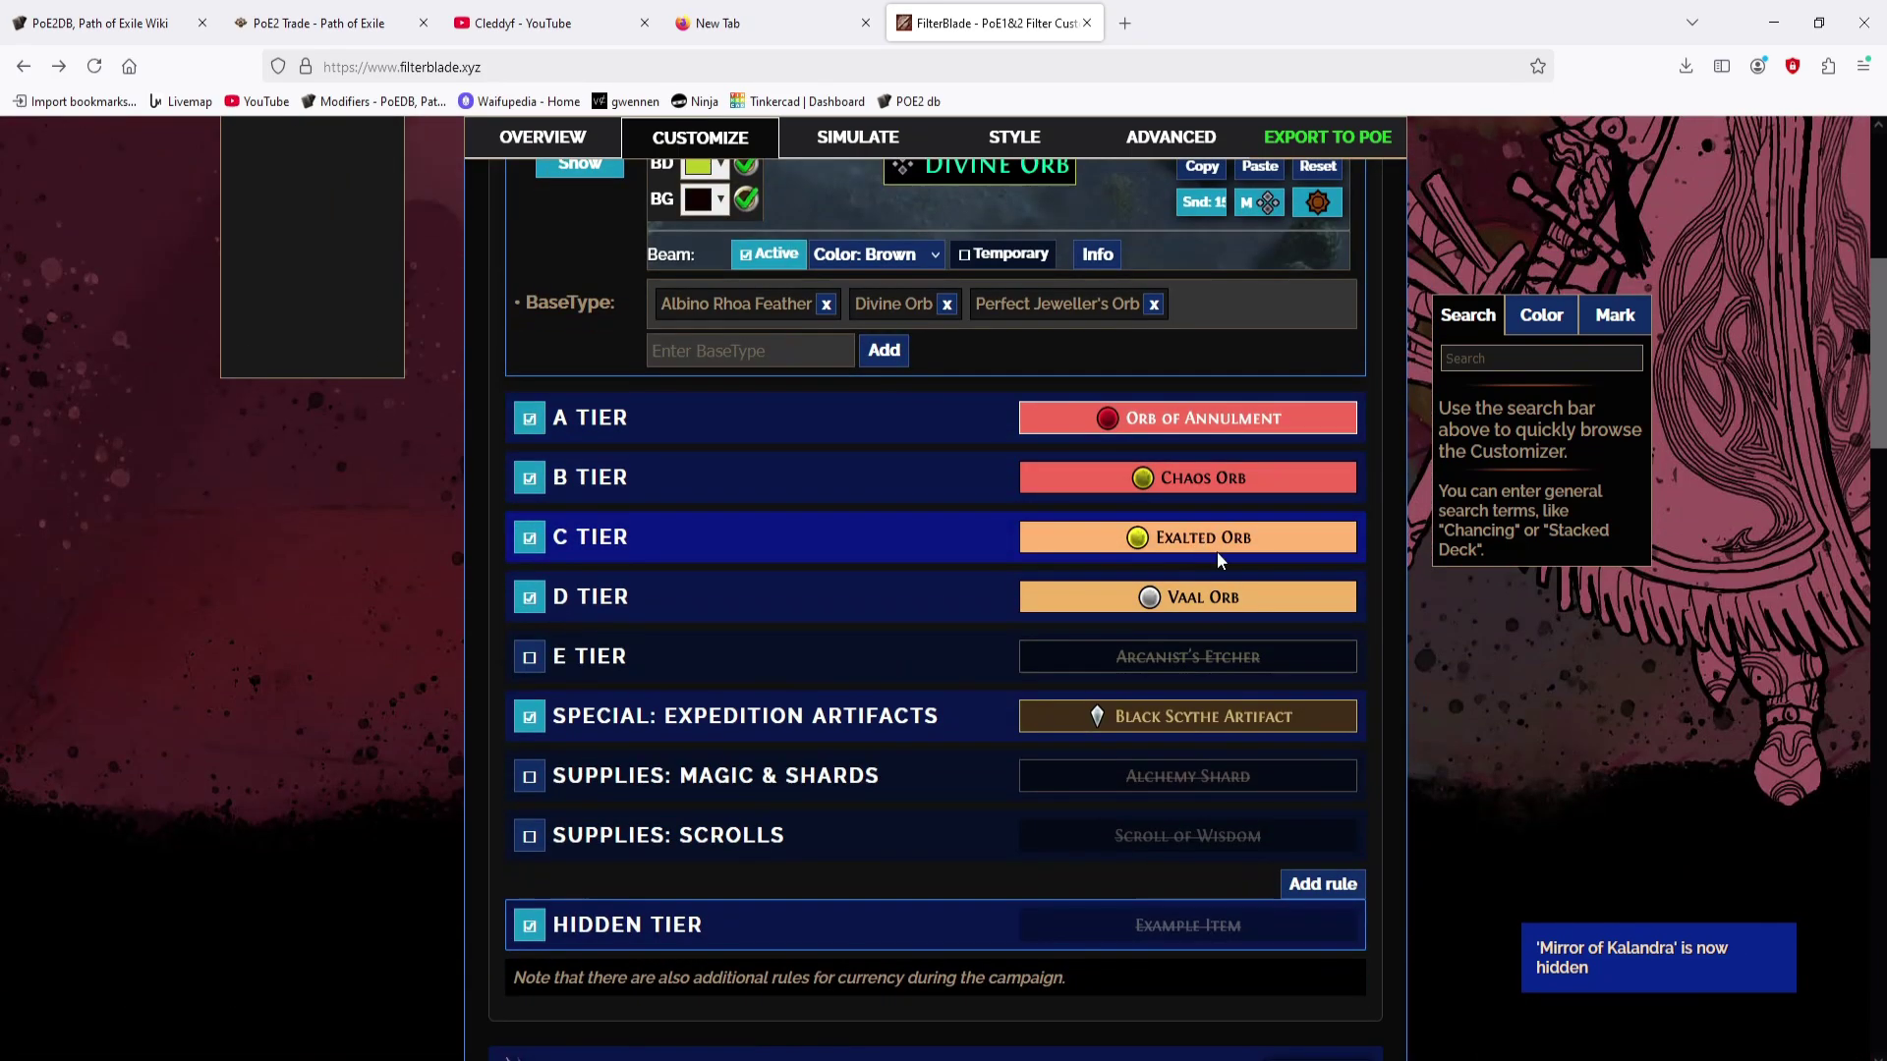
left_click(1349, 887)
scroll(977, 699, "down", 2)
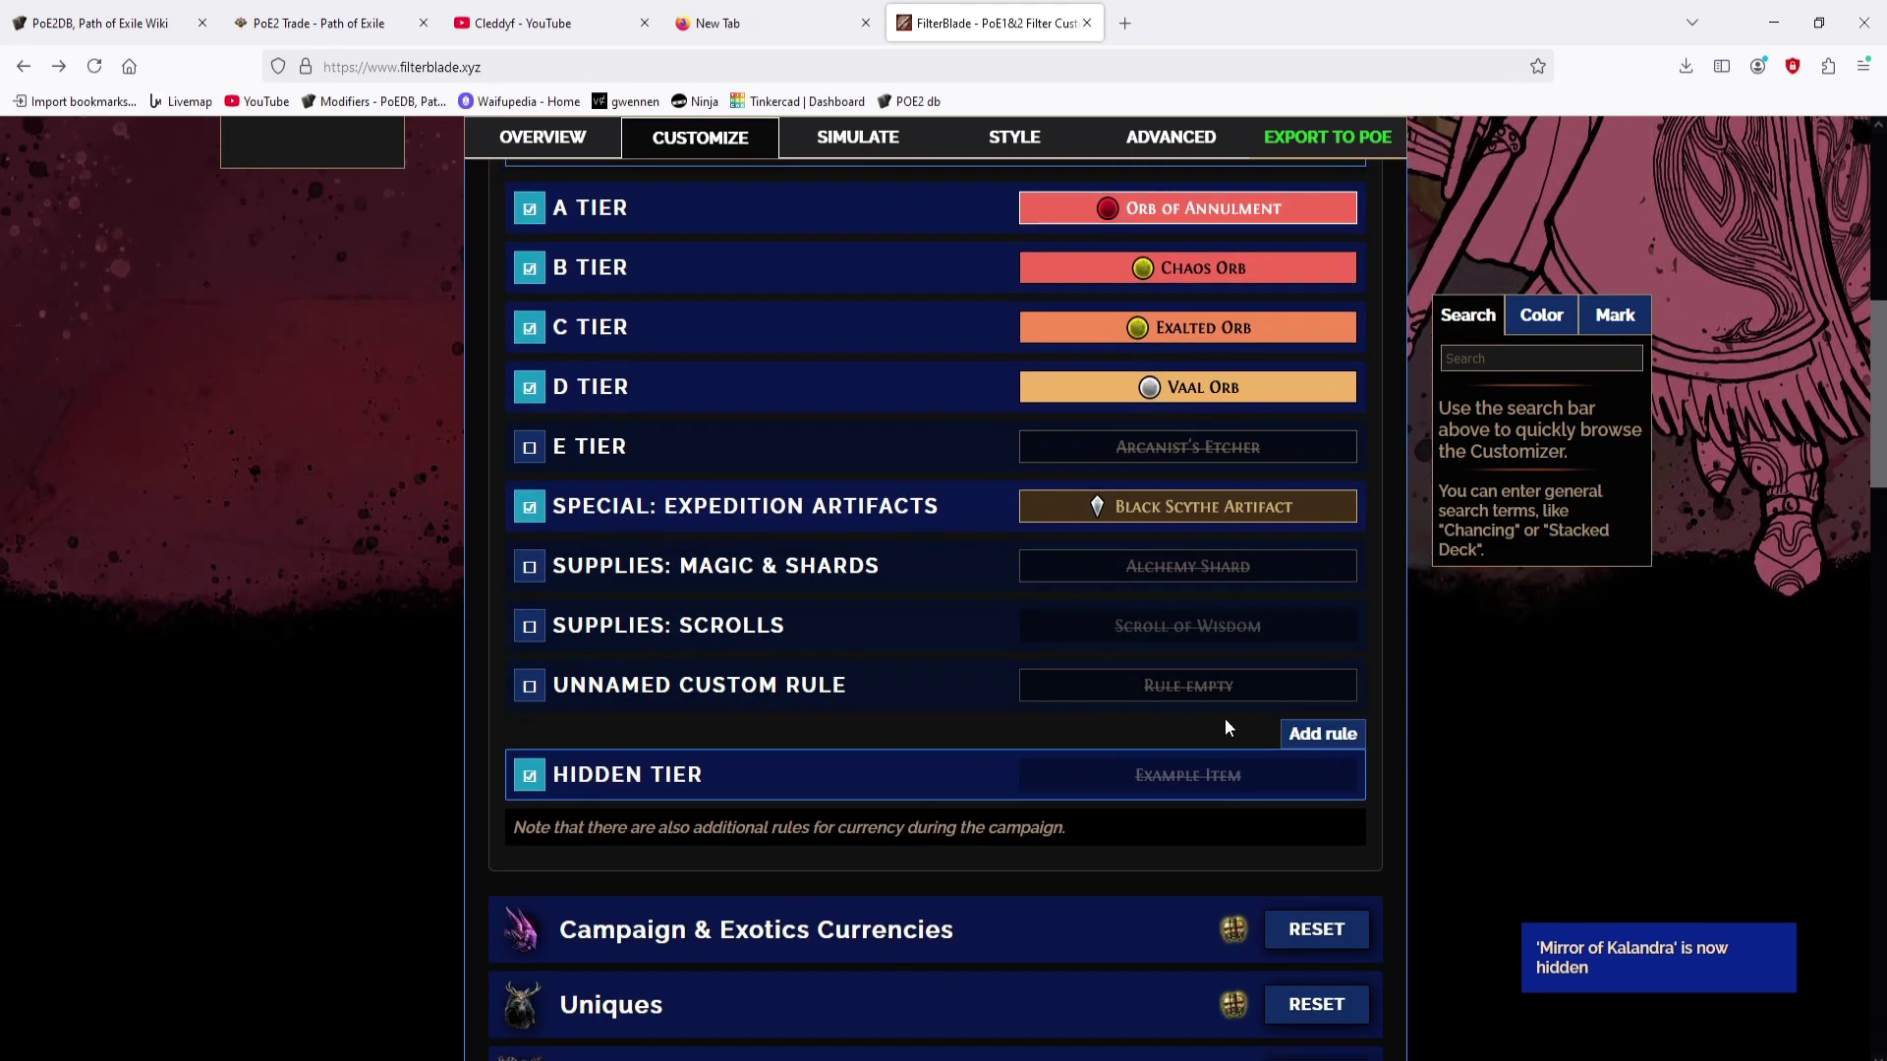
left_click(805, 703)
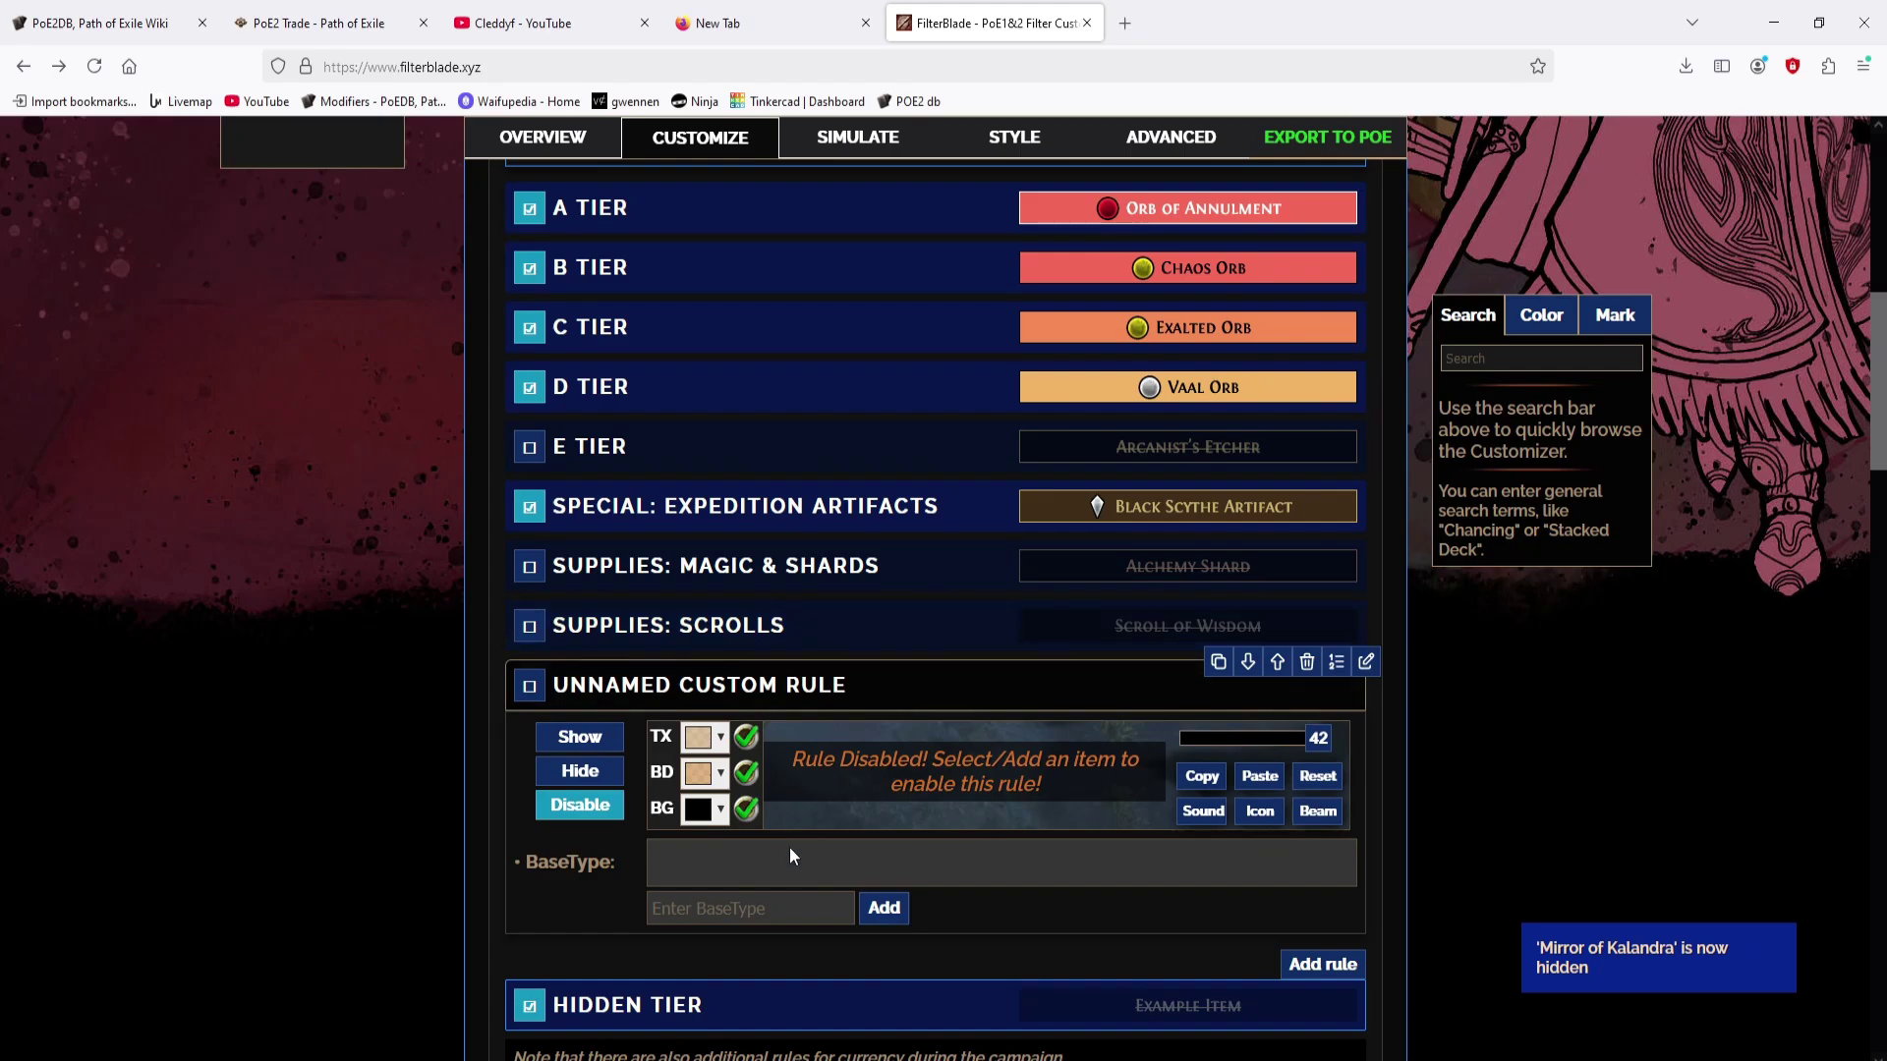
Step: Add Mirror of Kalandra as the rule's BaseType, moving it out of Hidden Tier
left_click(728, 896)
type("mirror")
key("Return")
key("Return")
left_click(515, 284)
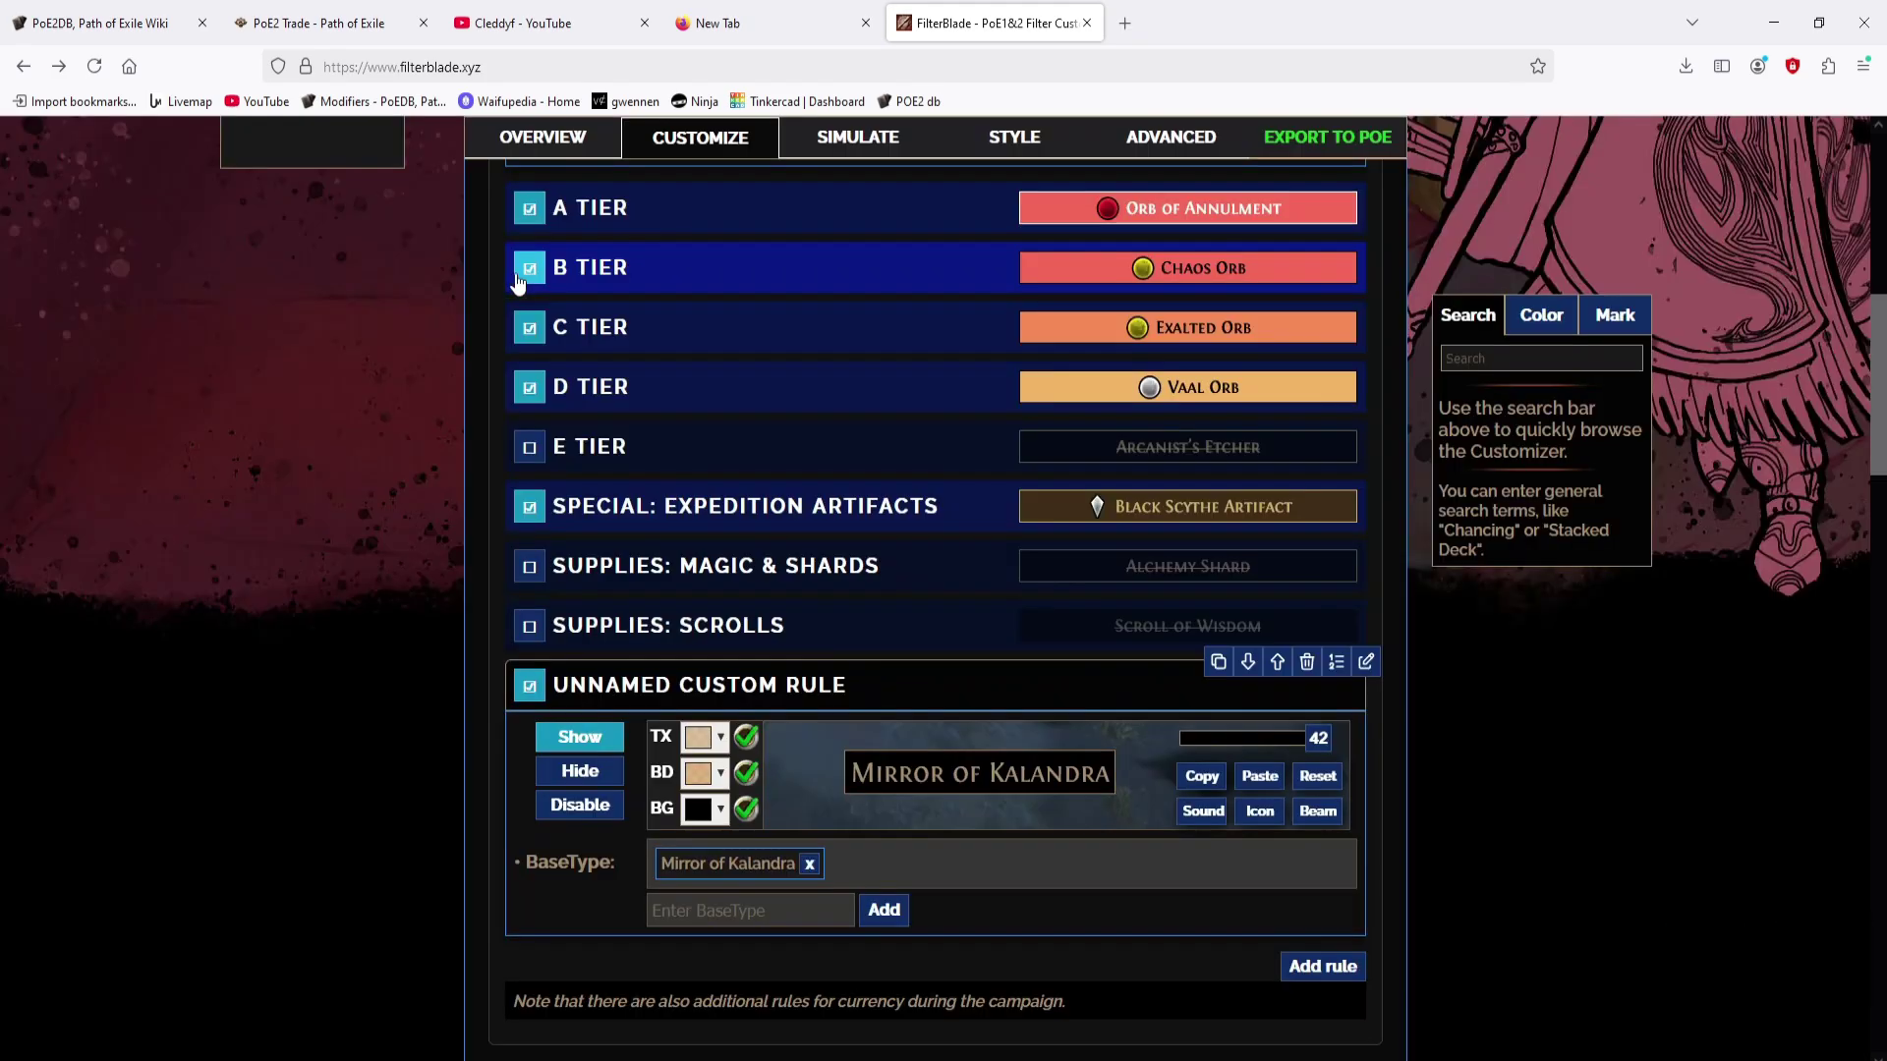
Step: Set the rule's alert sound to Normal with the Mirror of Kalandra sound
left_click(1204, 811)
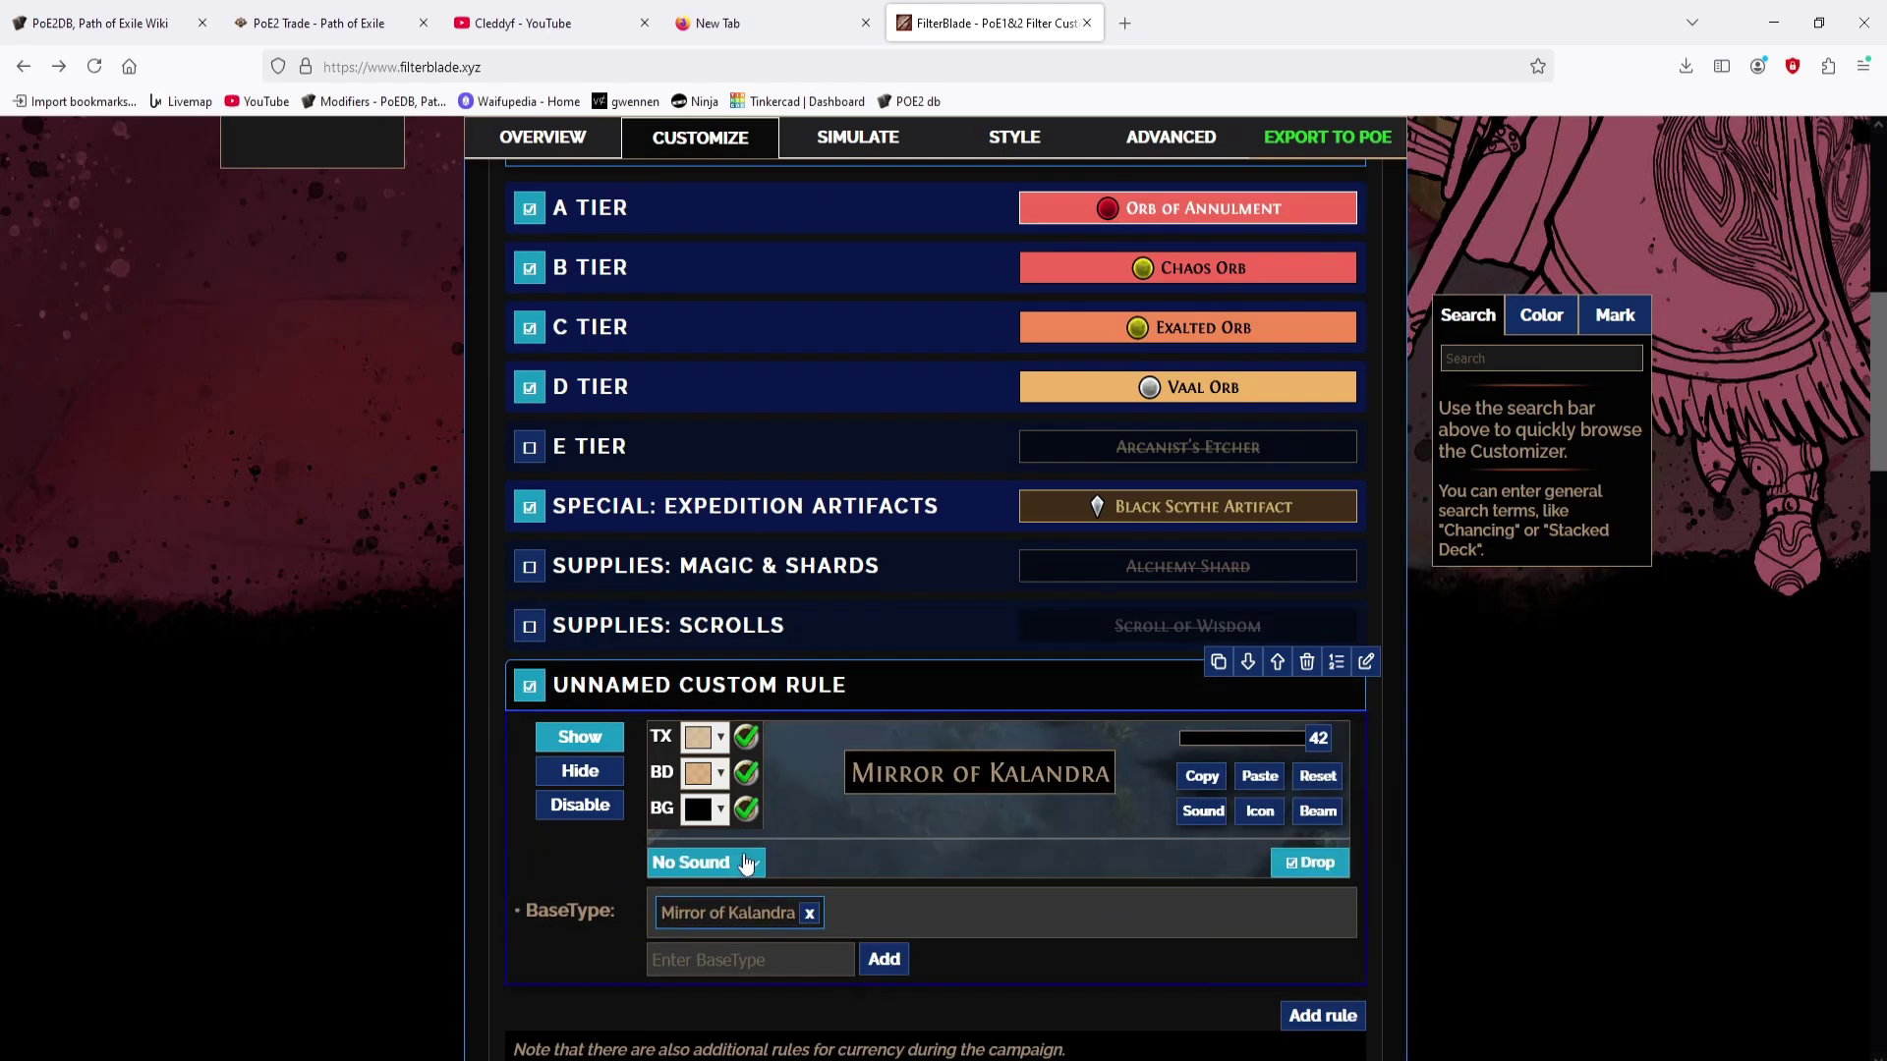
left_click(705, 862)
left_click(722, 923)
left_click(835, 862)
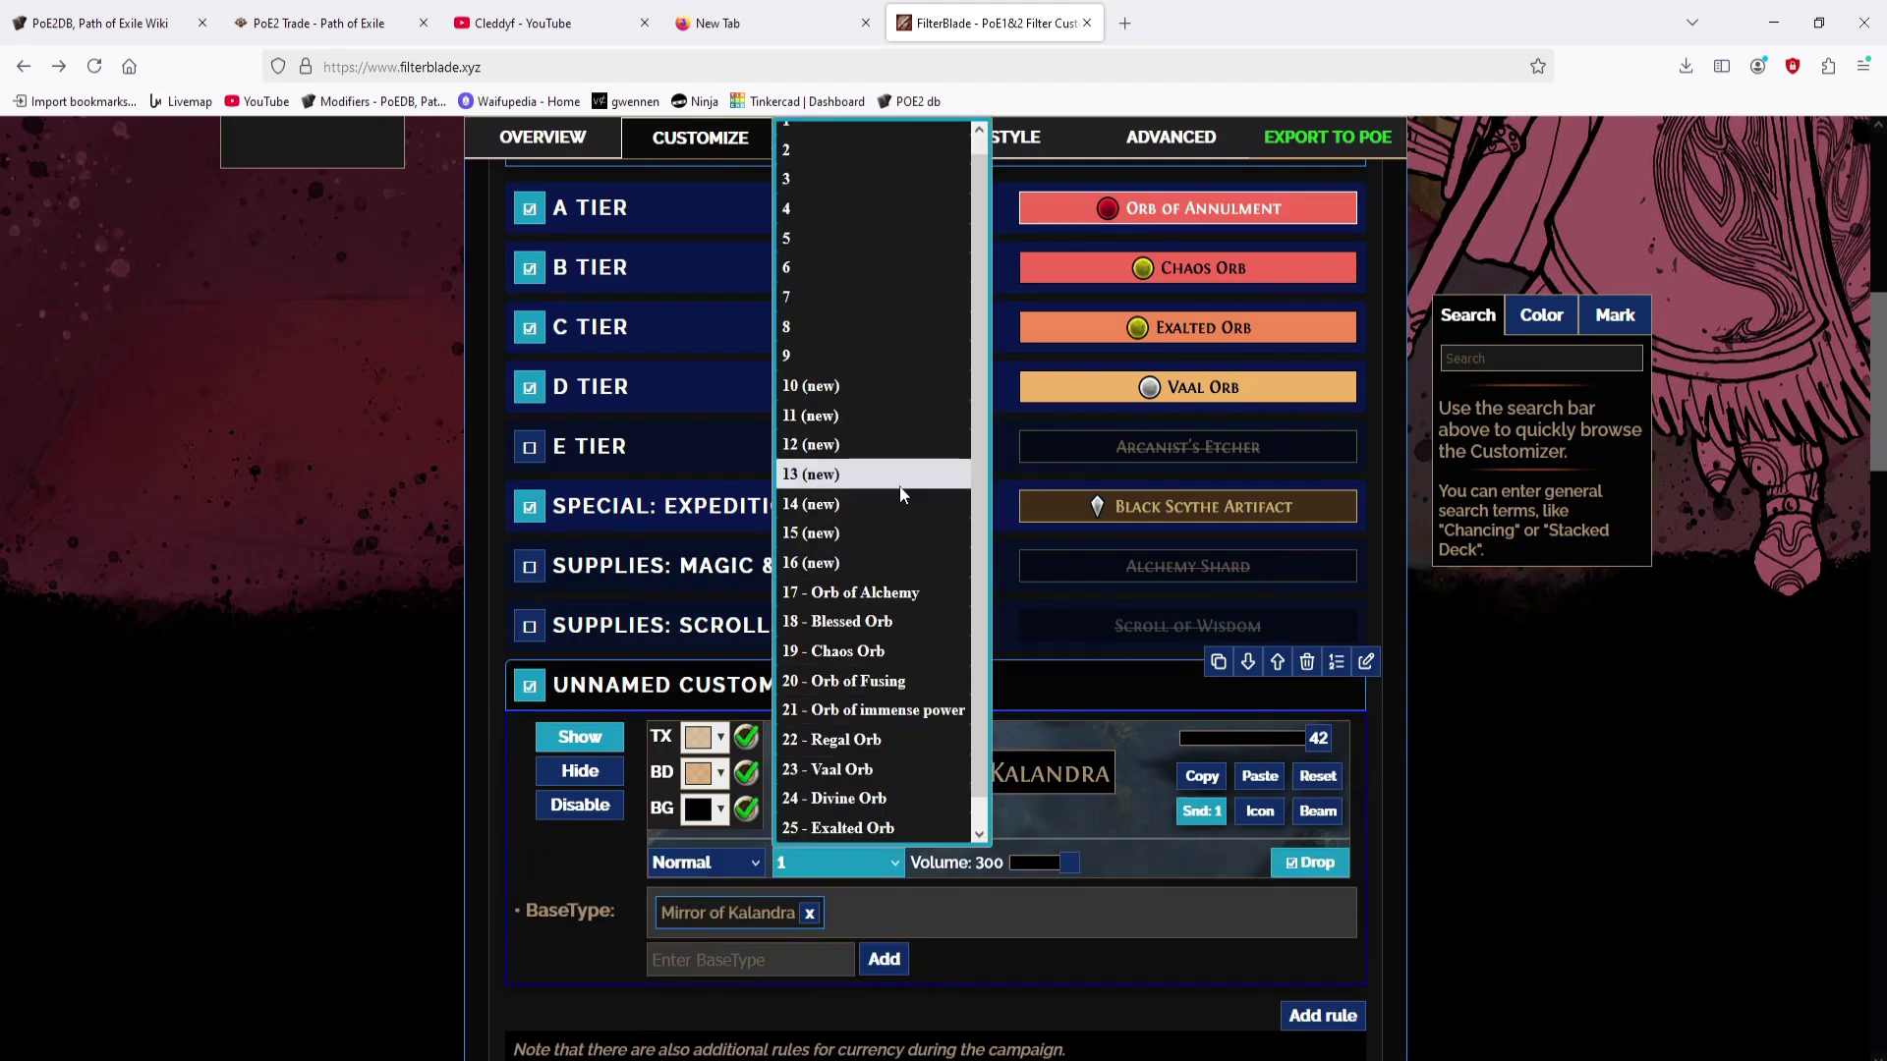
scroll(884, 688, "down", 1)
left_click(904, 825)
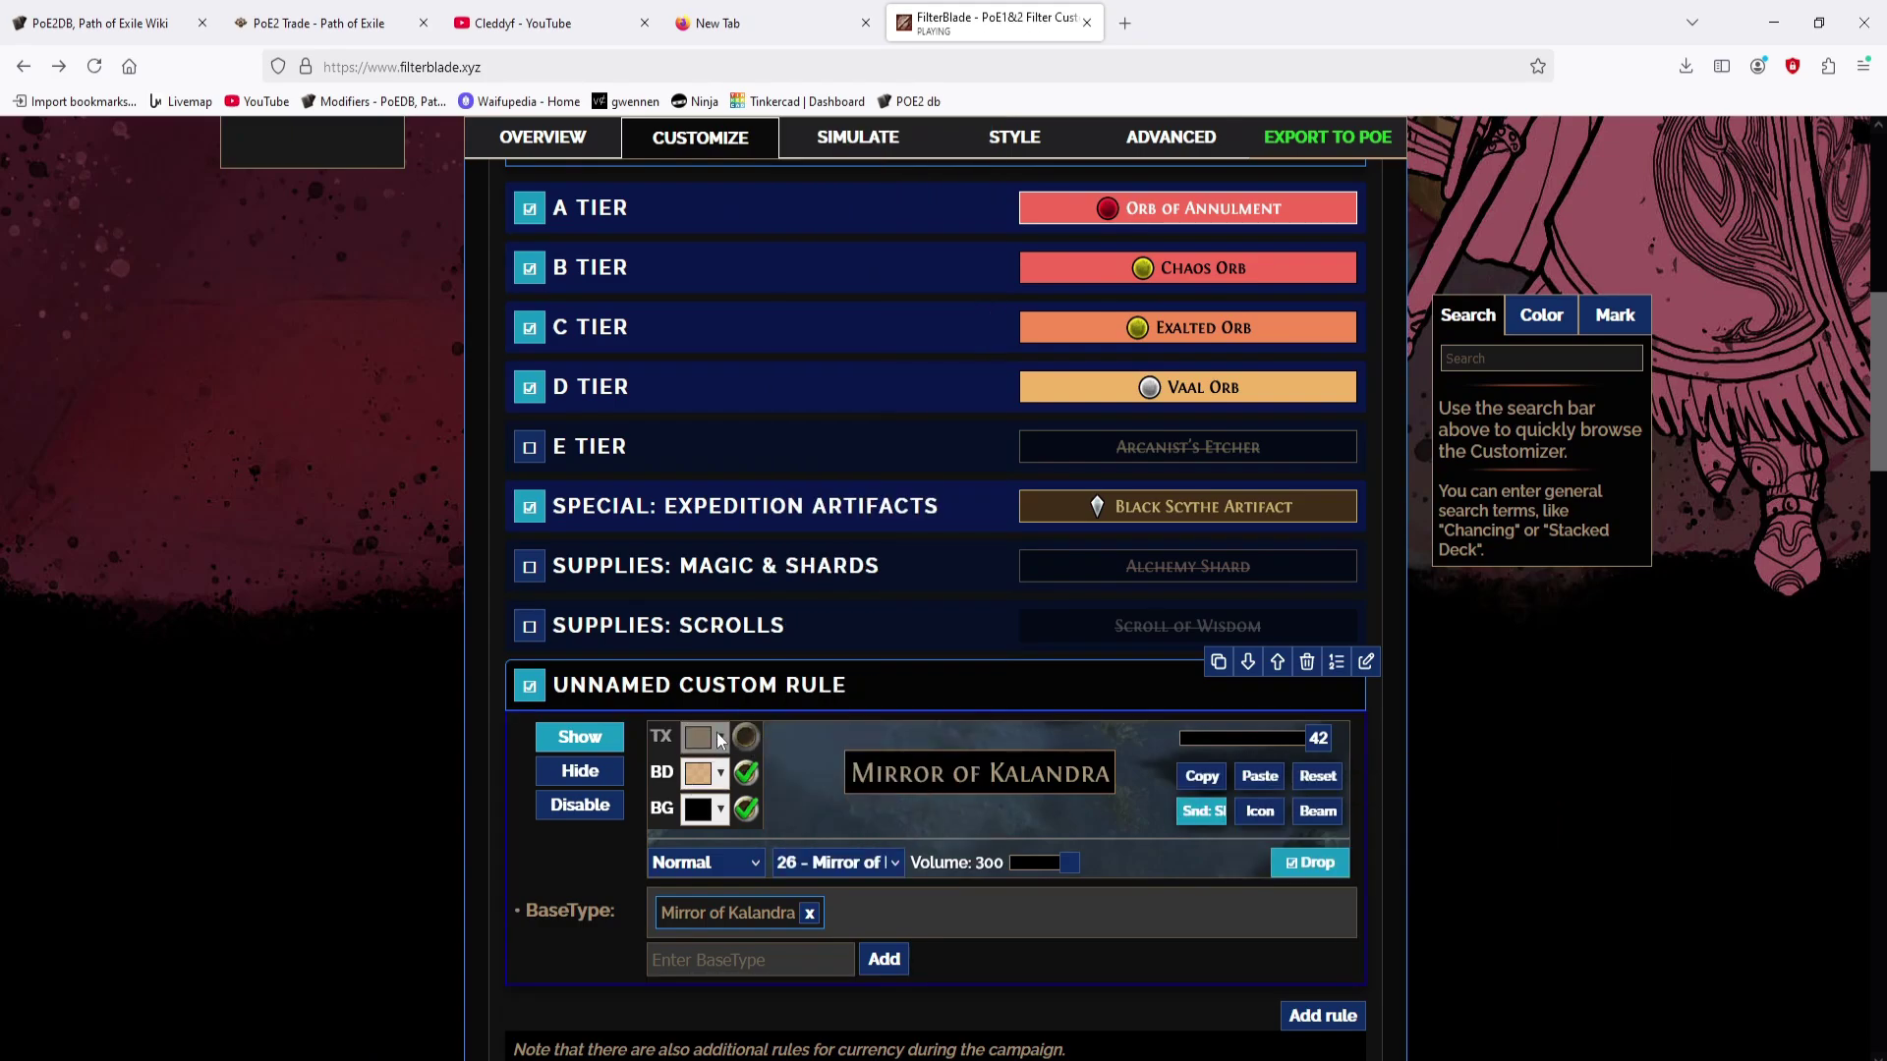
Step: Colour the rule's text and border bright green and its background white
left_click(700, 737)
left_click(926, 826)
left_click(880, 781)
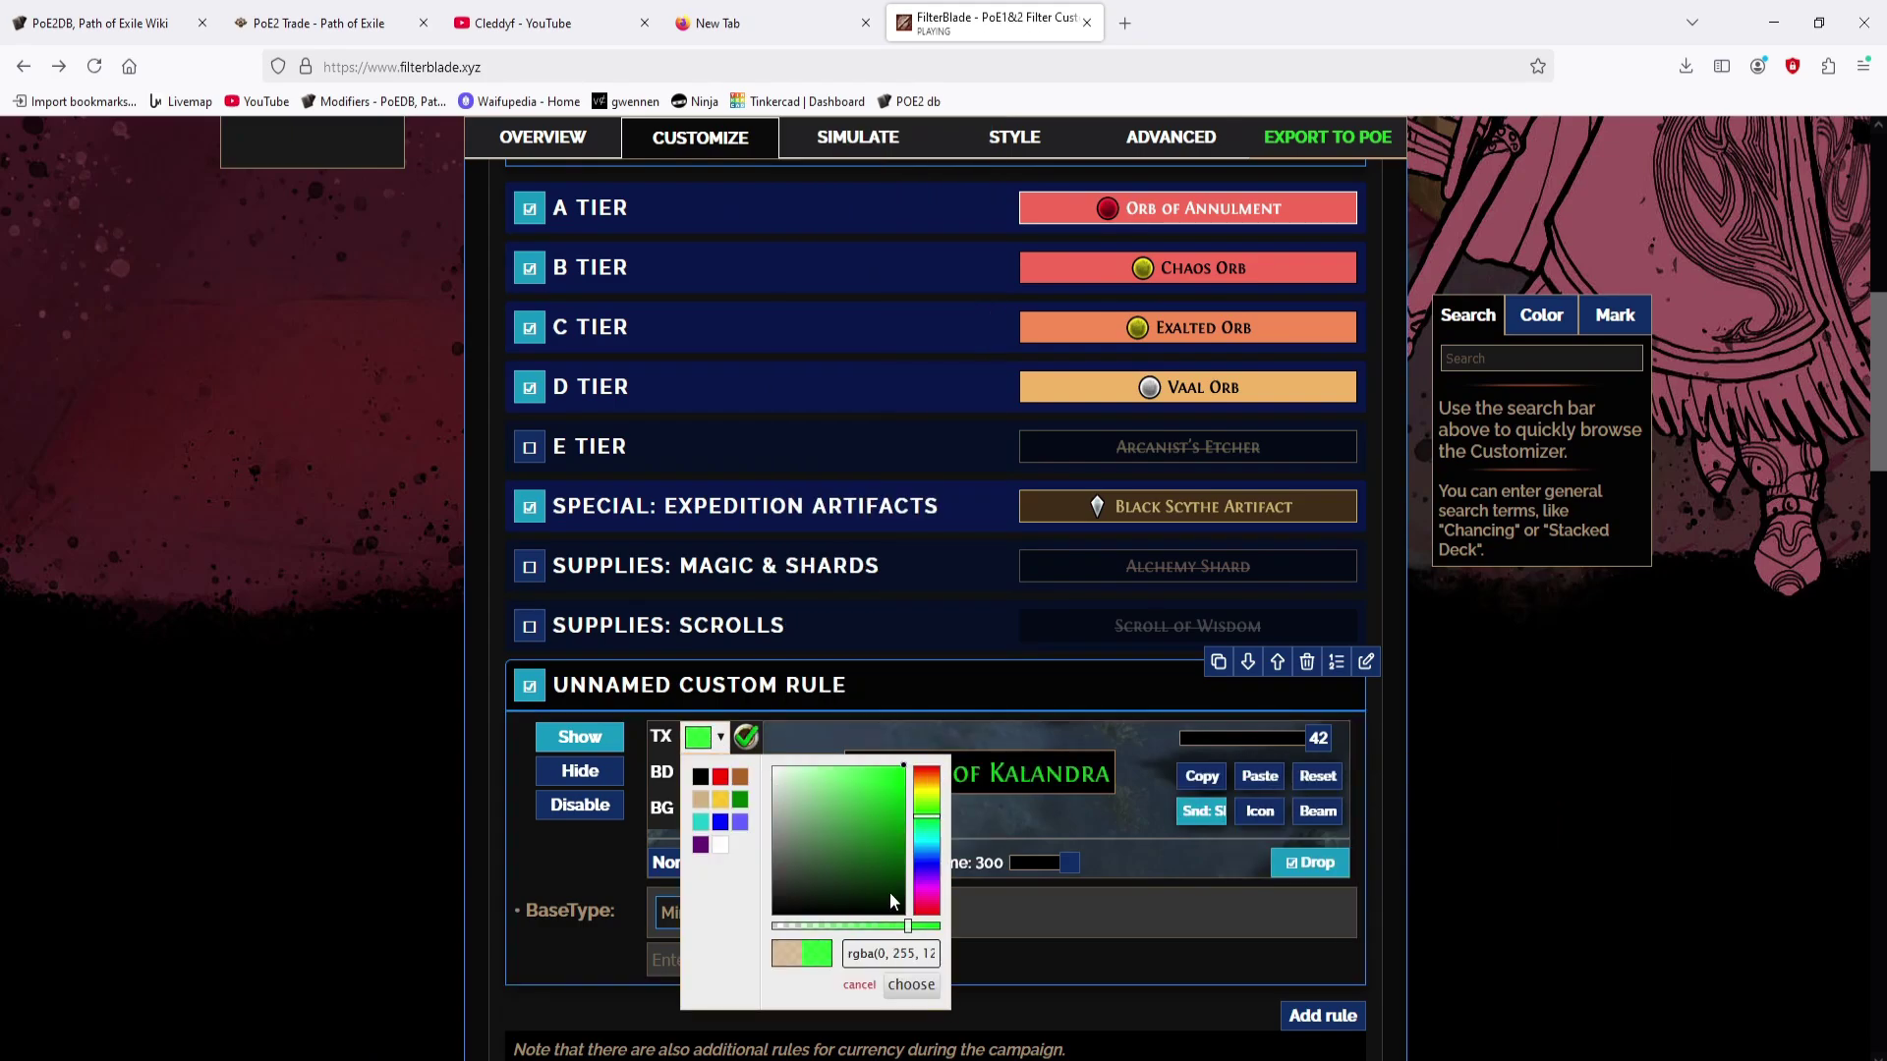
left_click(911, 985)
left_click(700, 773)
left_click(928, 849)
left_click(884, 818)
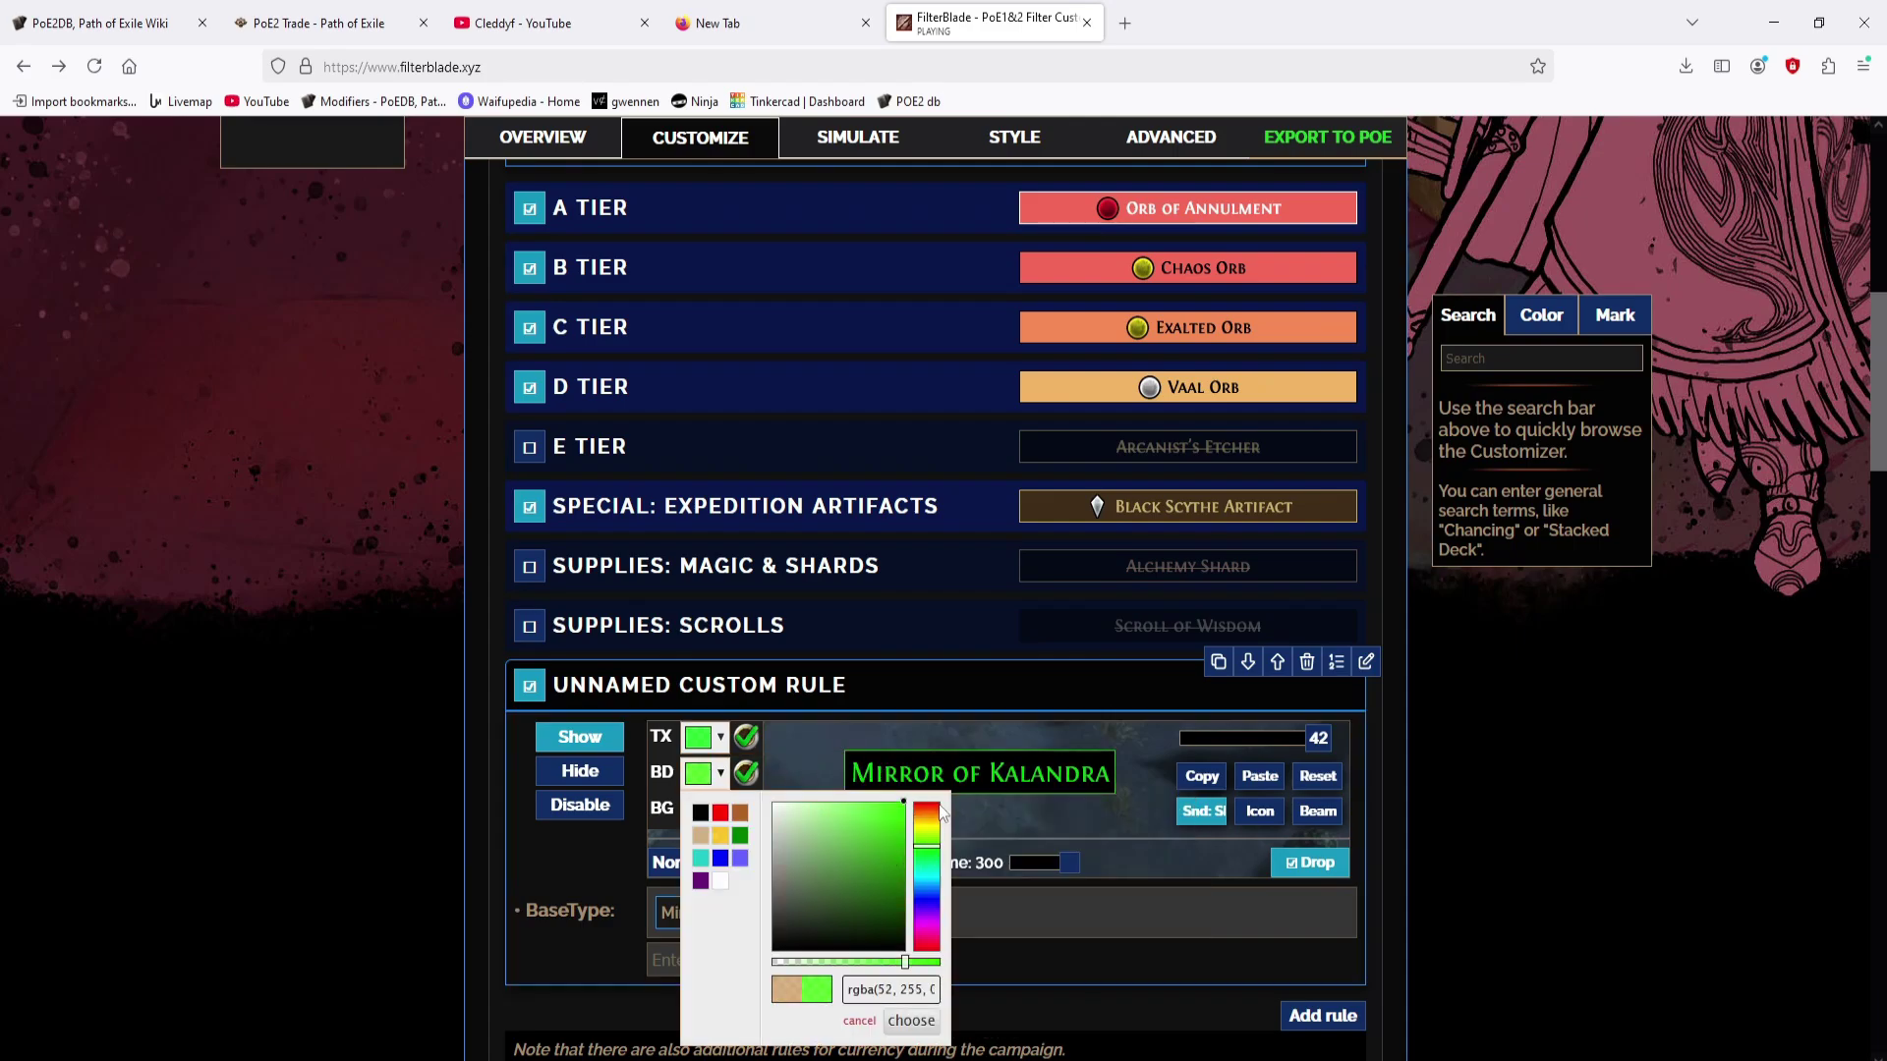
left_click(911, 1020)
left_click(707, 820)
left_click(784, 585)
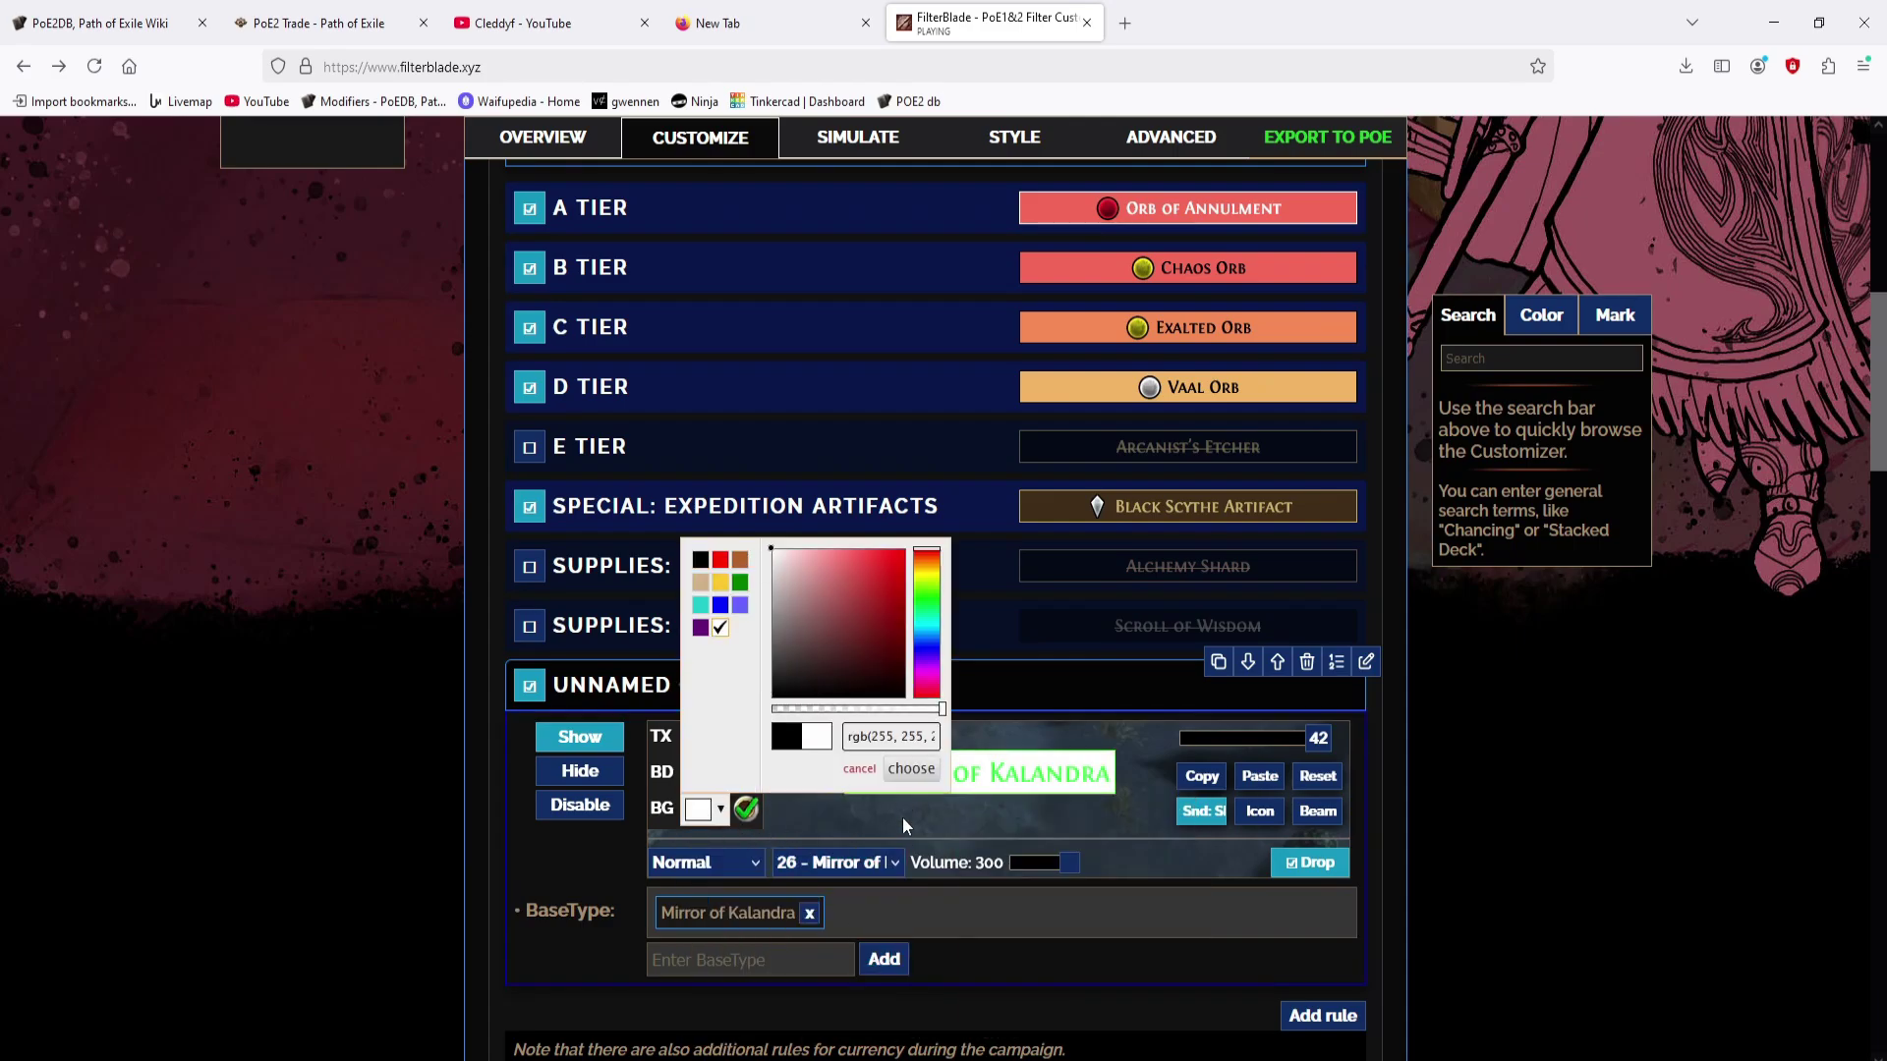
left_click(912, 776)
Step: Enable a medium White Cross minimap icon and a light beam for the rule
left_click(1260, 811)
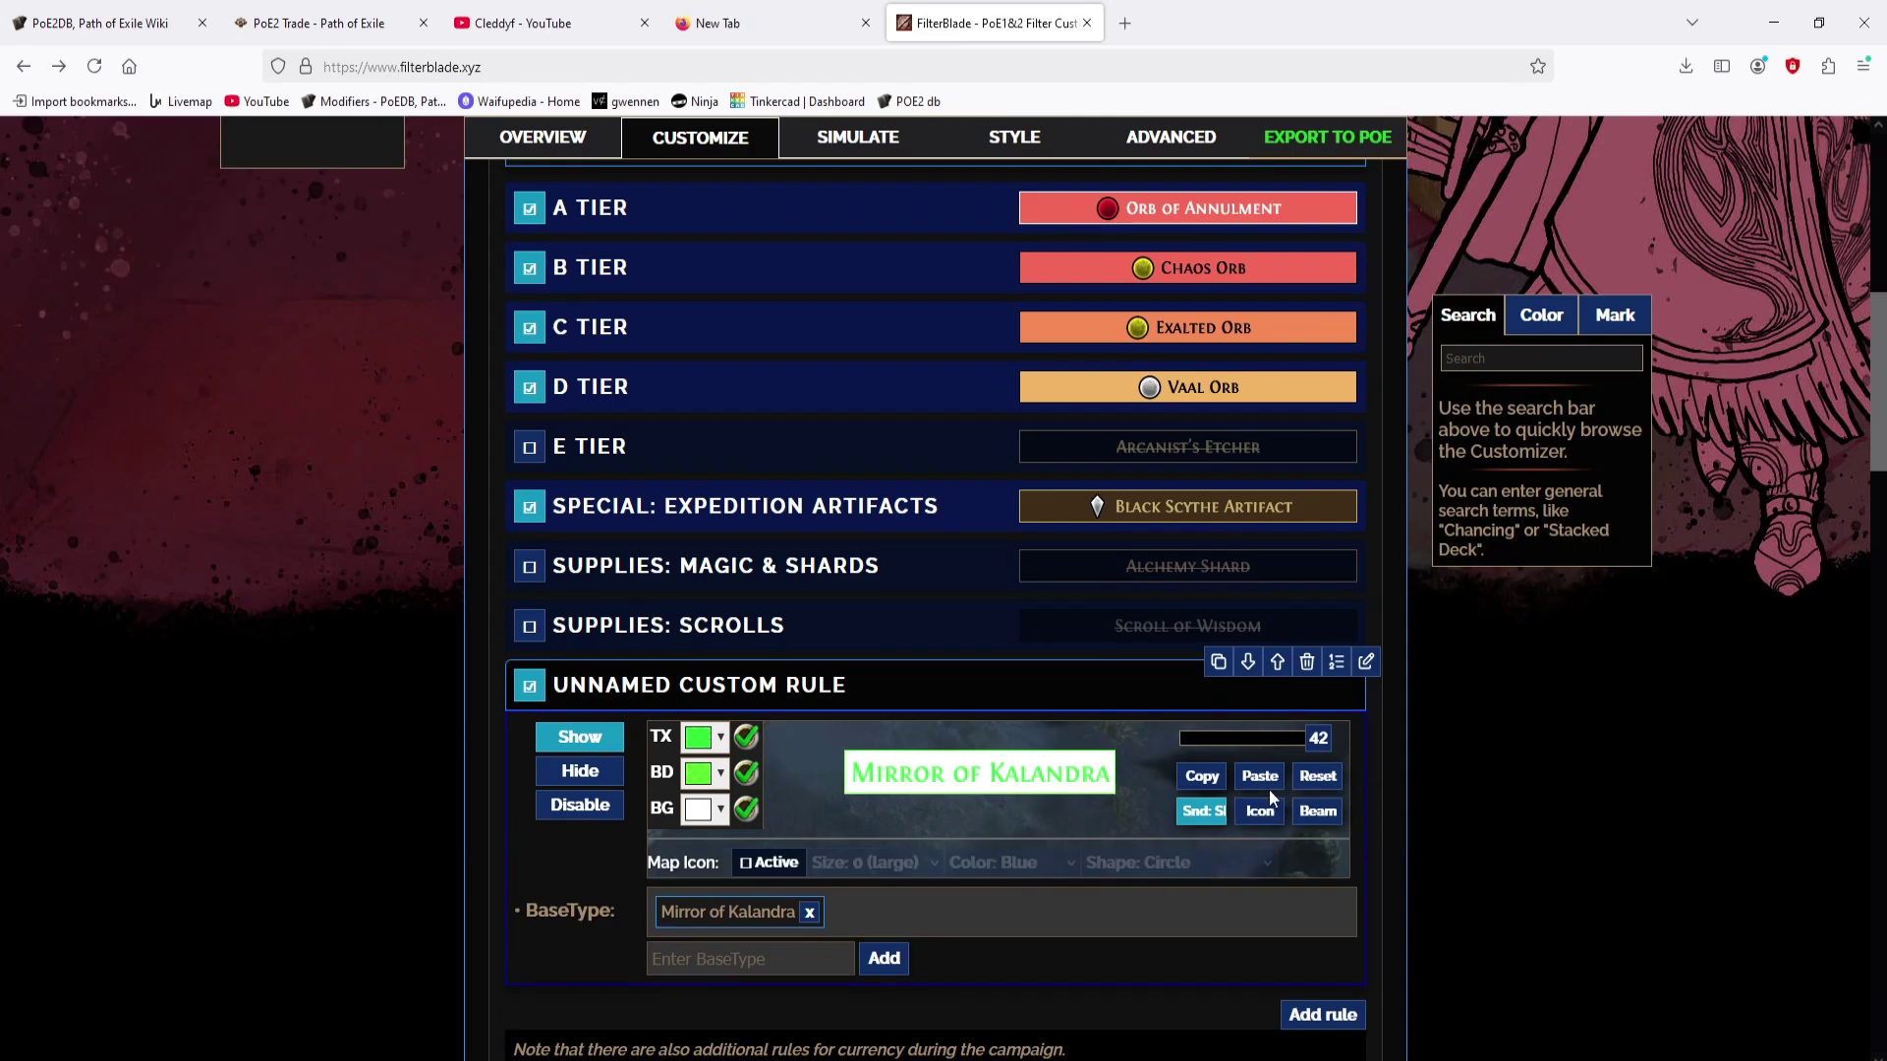
left_click(777, 863)
left_click(873, 862)
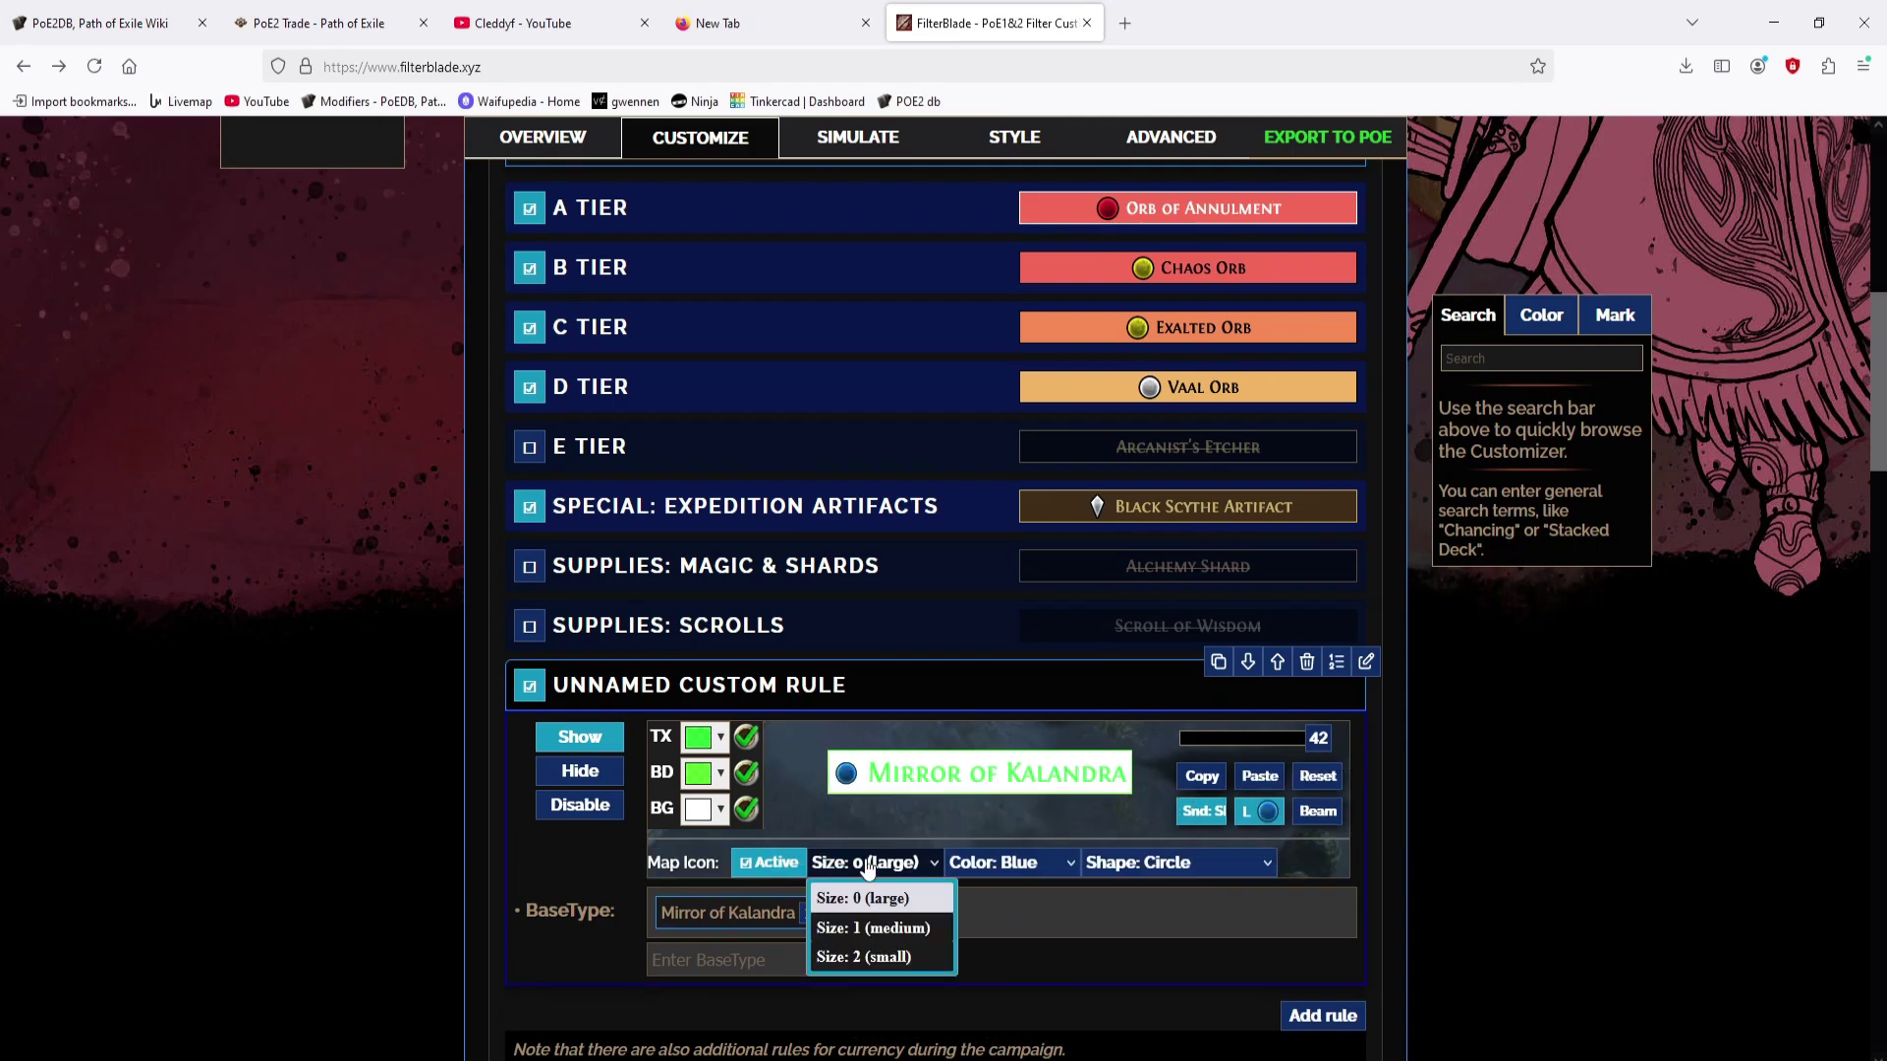
left_click(865, 924)
left_click(998, 861)
left_click(1000, 652)
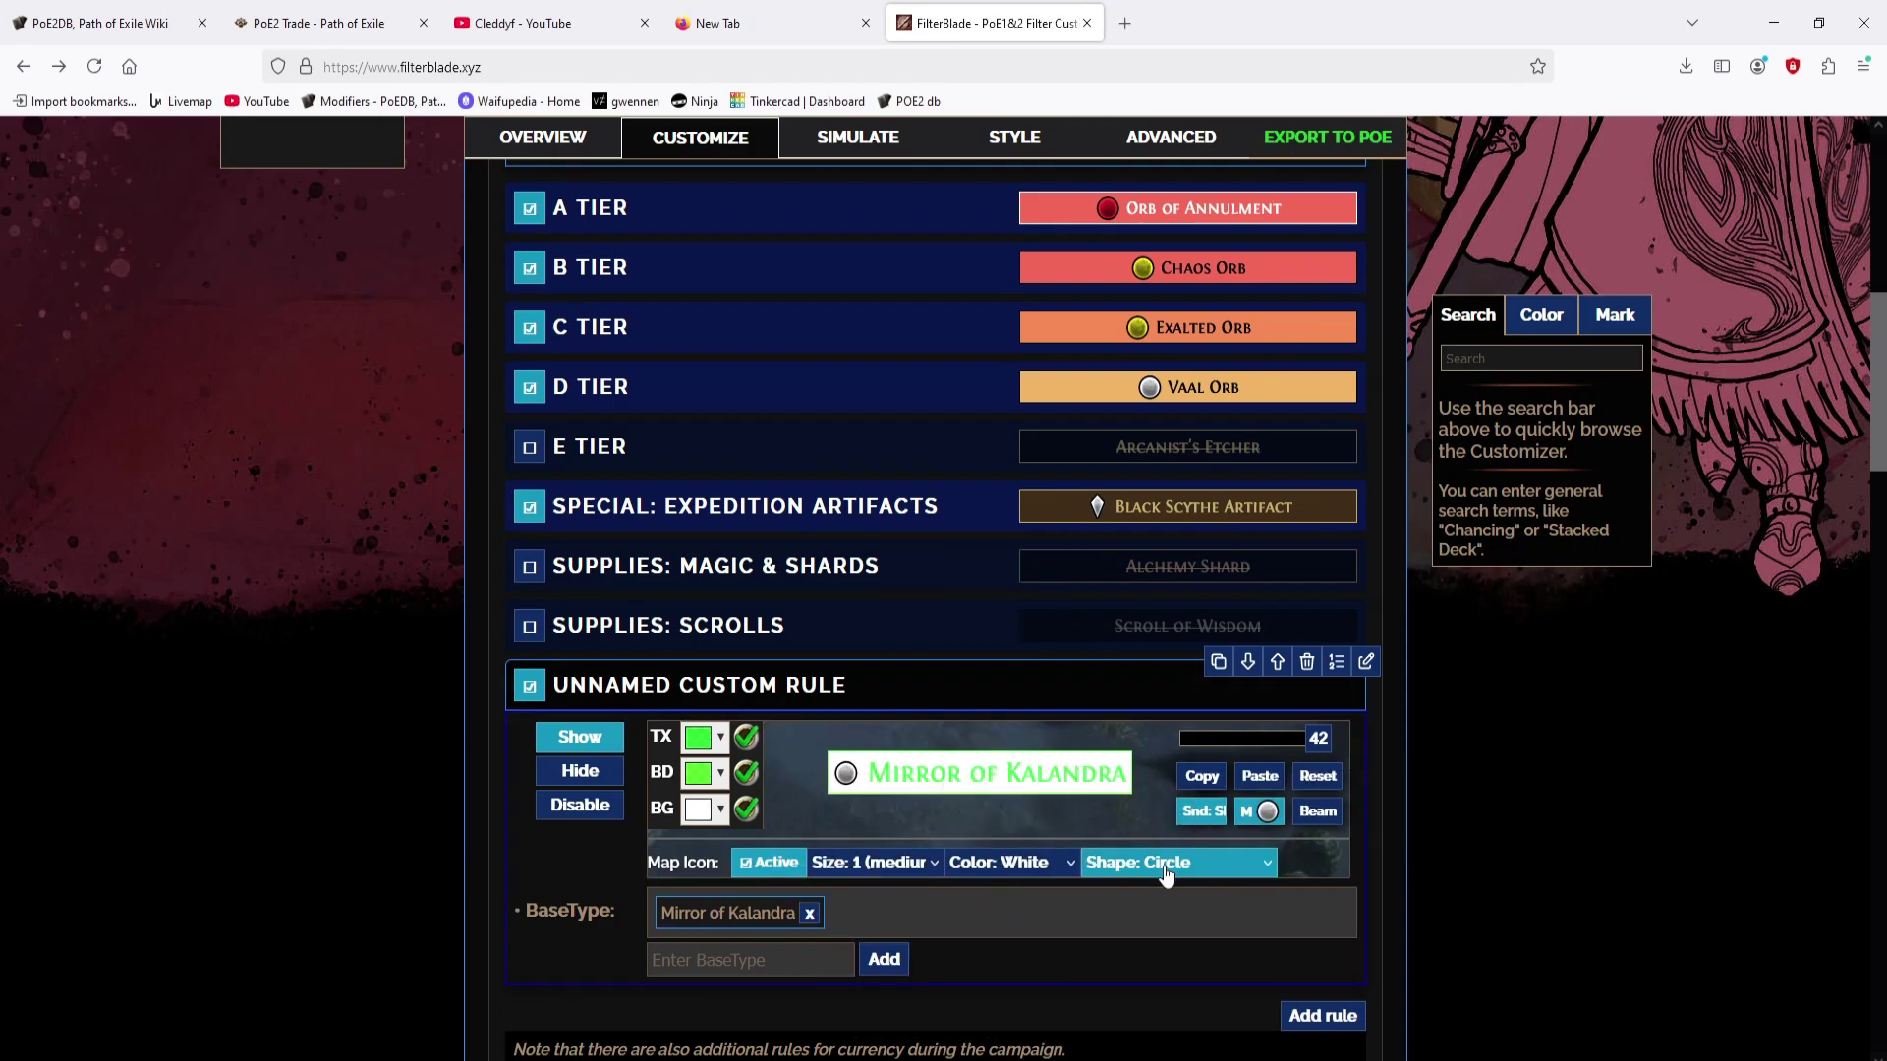
left_click(1159, 862)
left_click(1140, 698)
left_click(1318, 813)
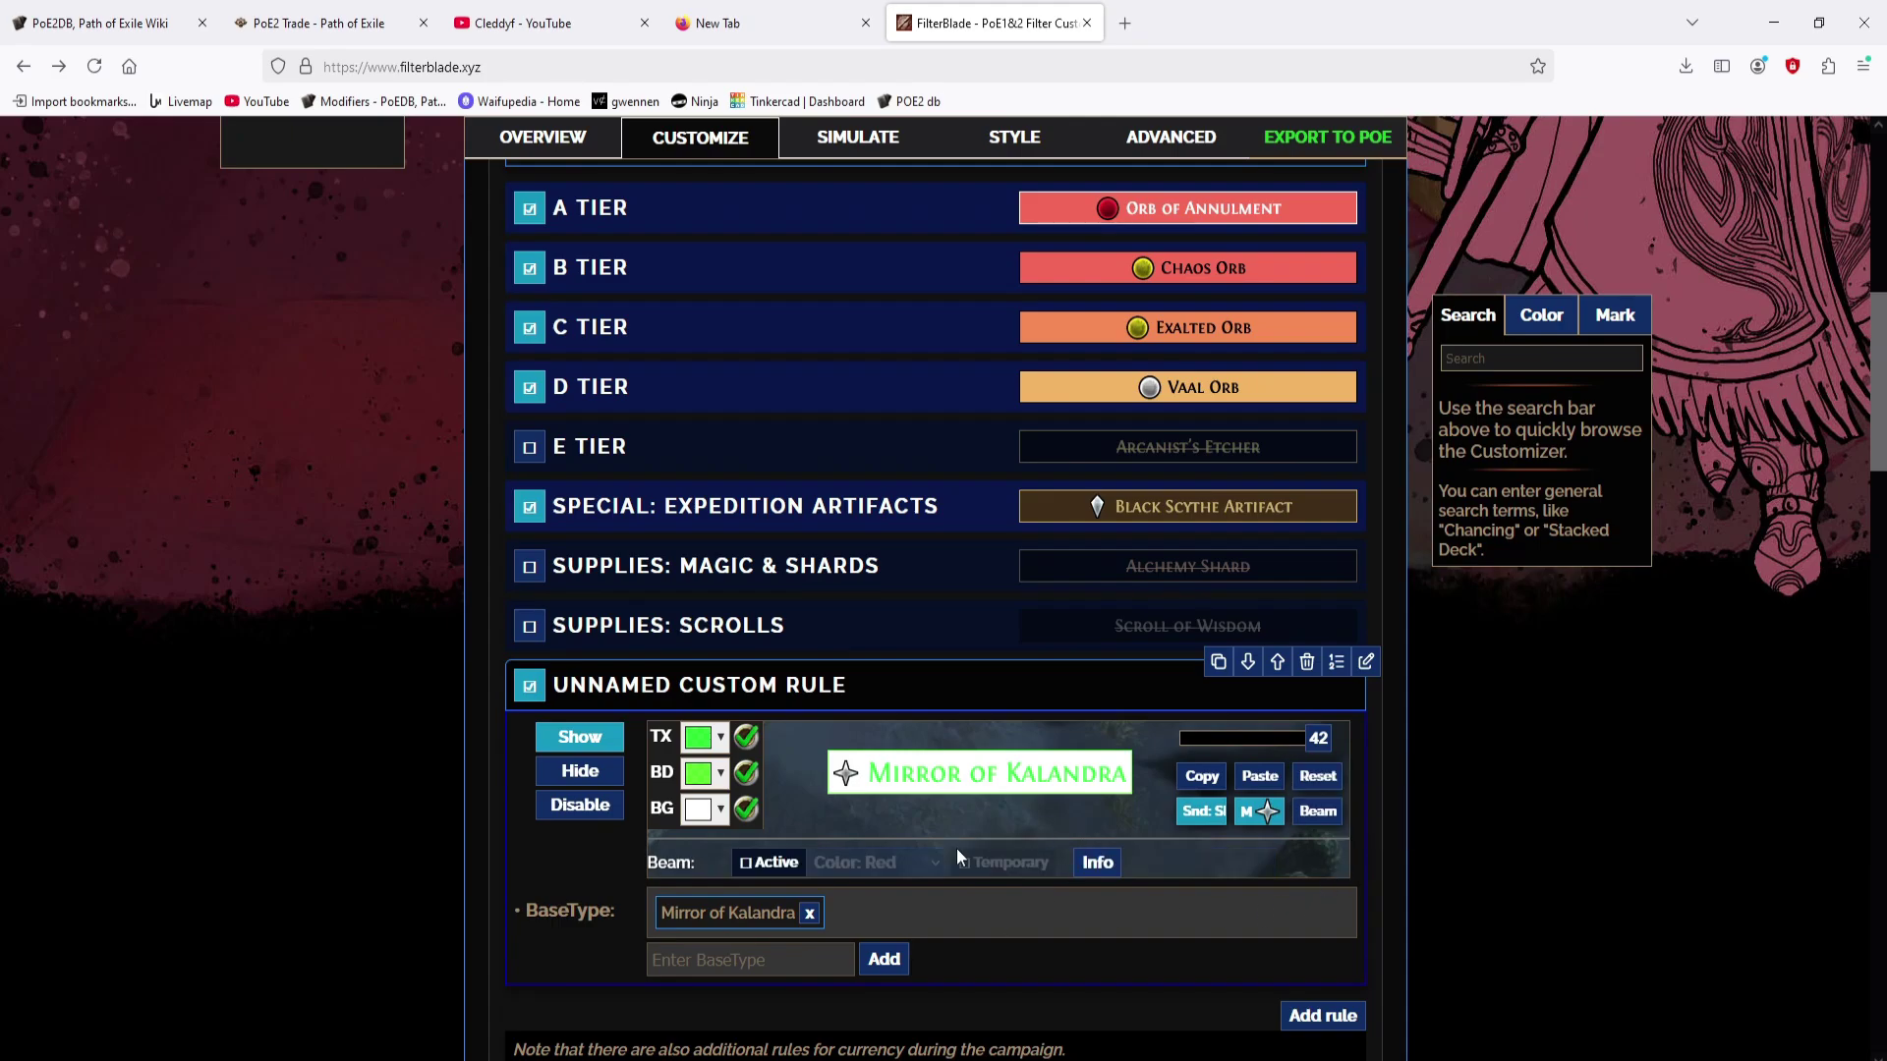
left_click(776, 863)
left_click(874, 862)
left_click(865, 535)
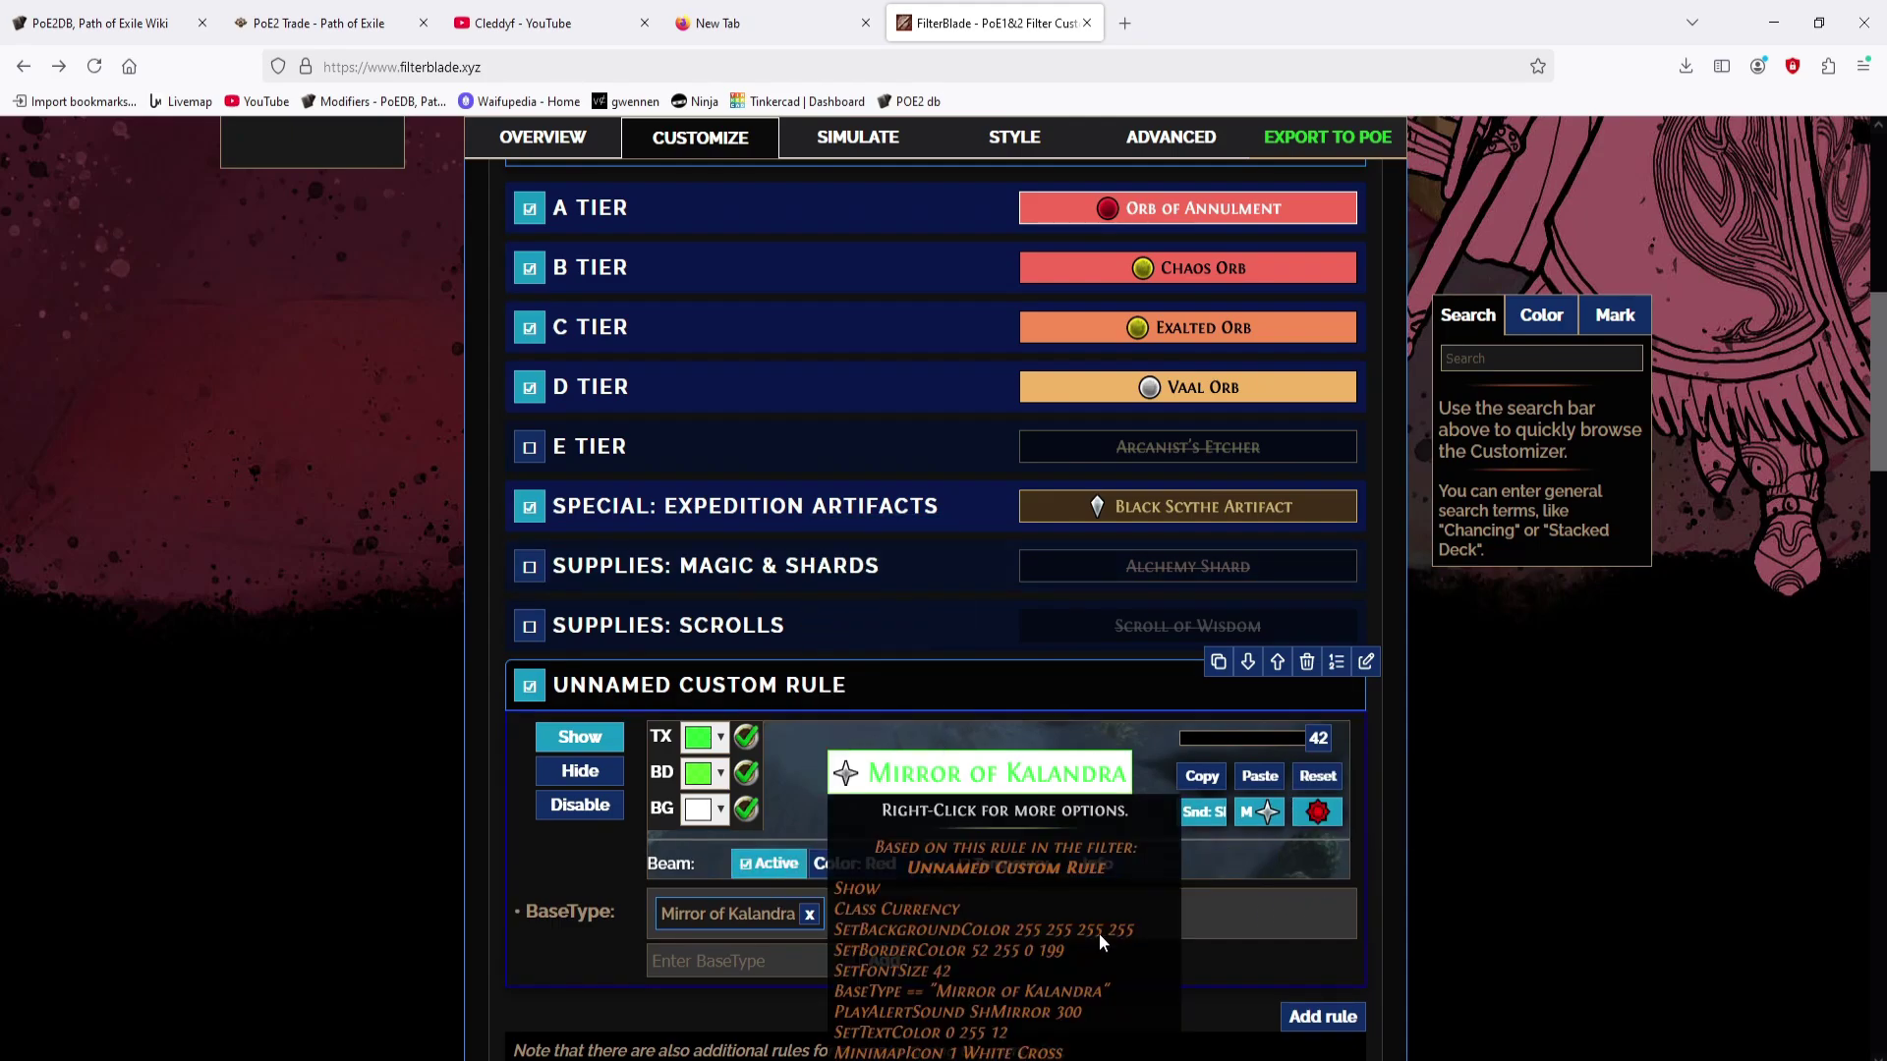
scroll(1602, 816, "up", 3)
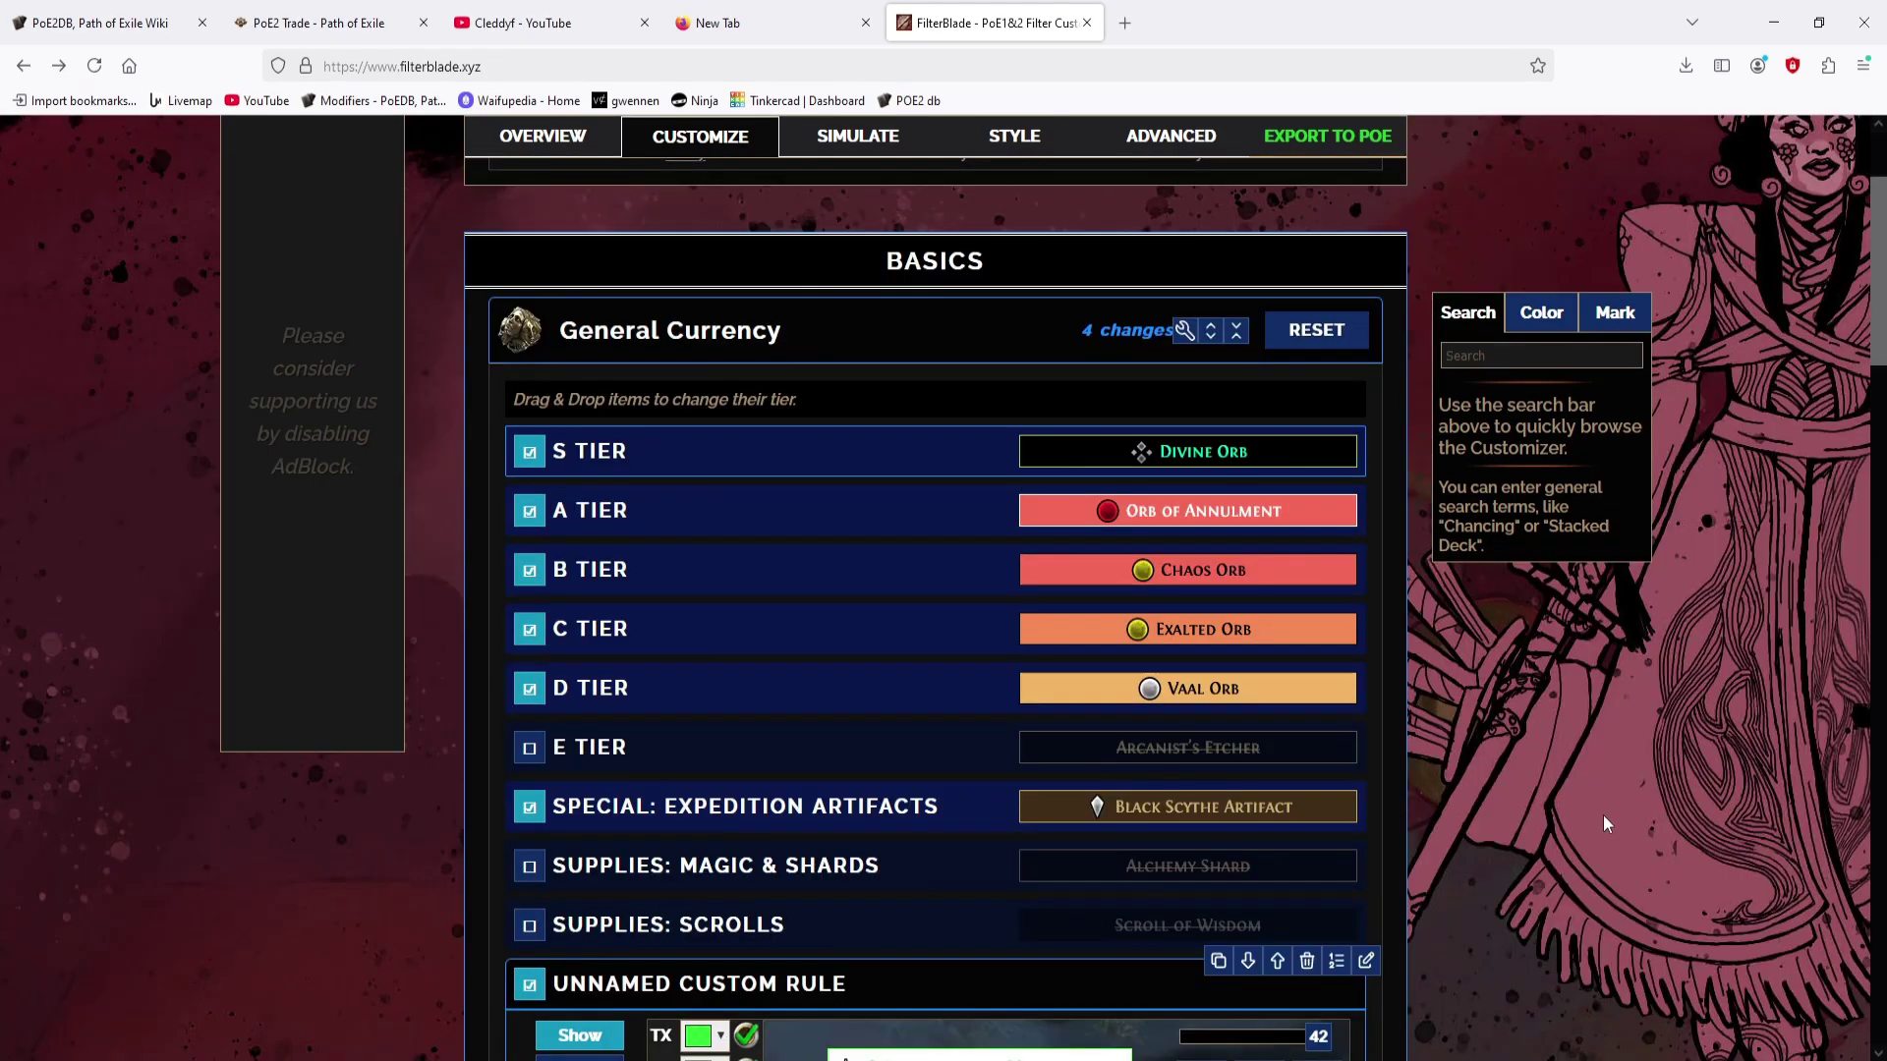
left_click(669, 698)
left_click(529, 689)
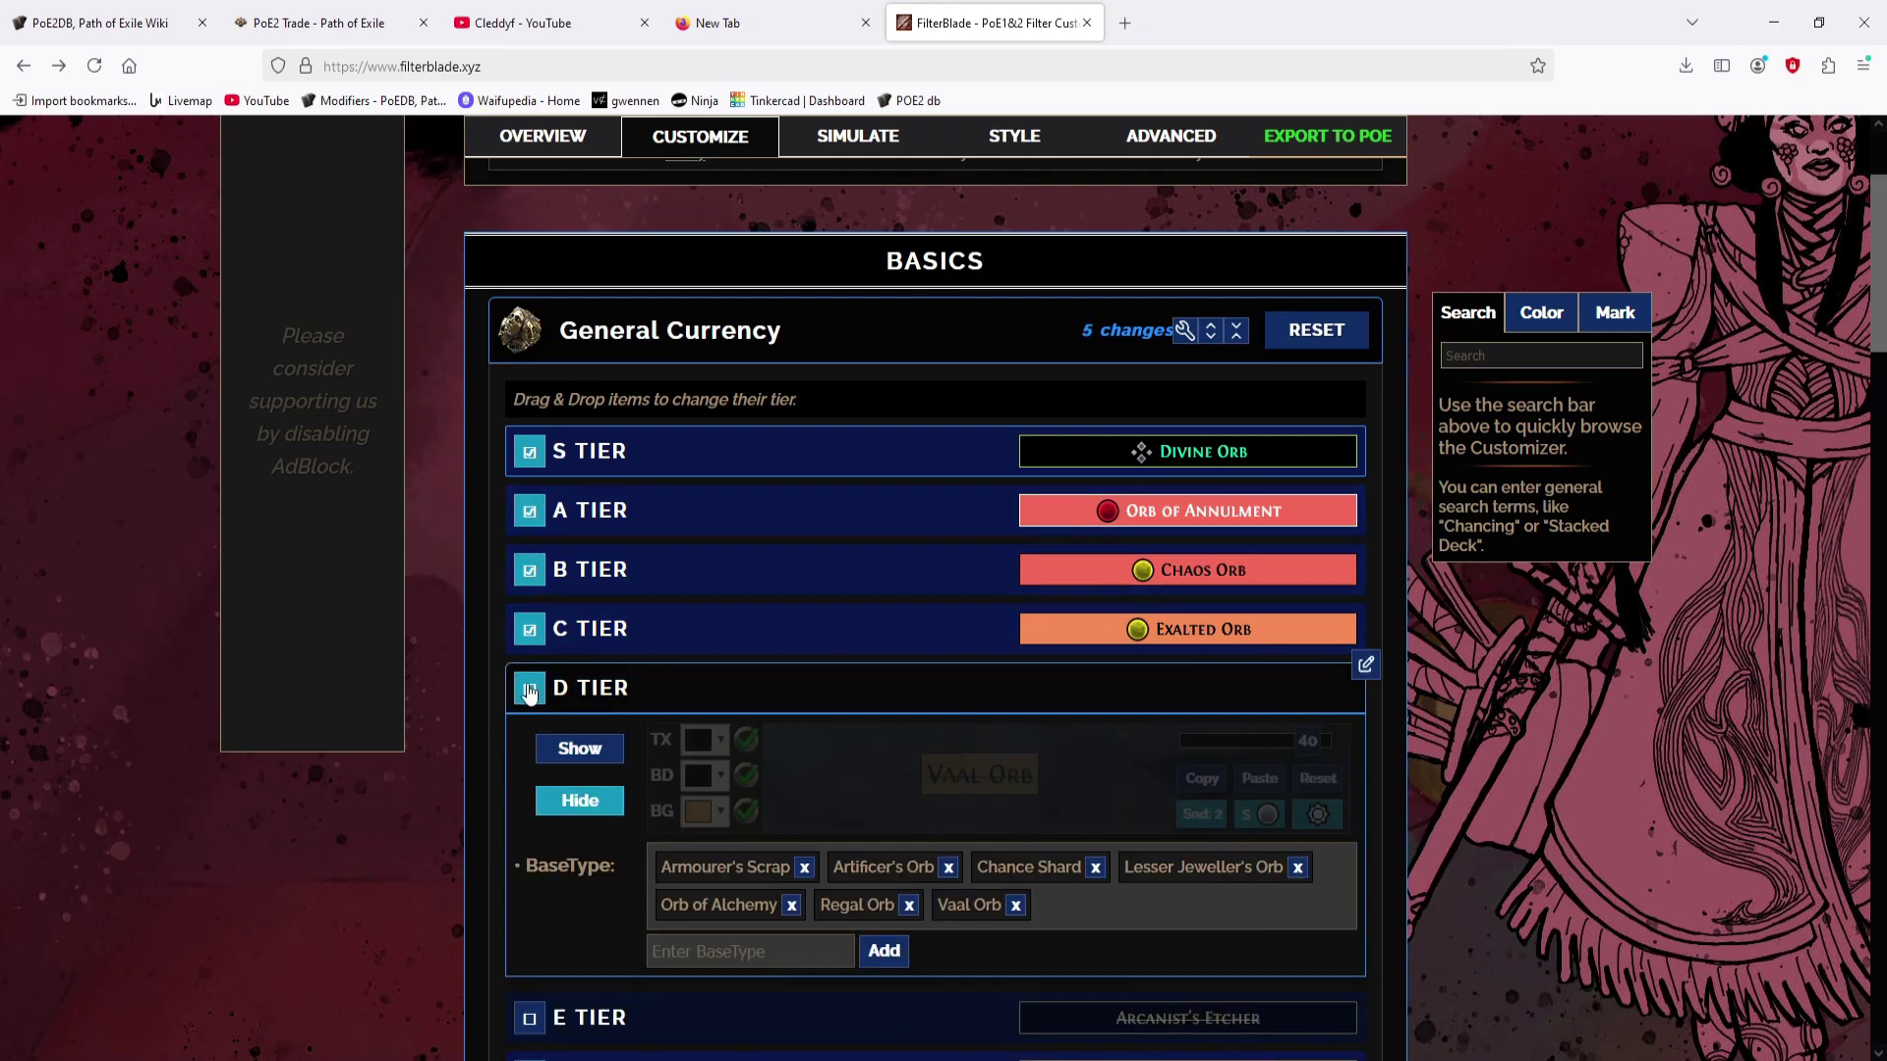
left_click(528, 689)
left_click(695, 687)
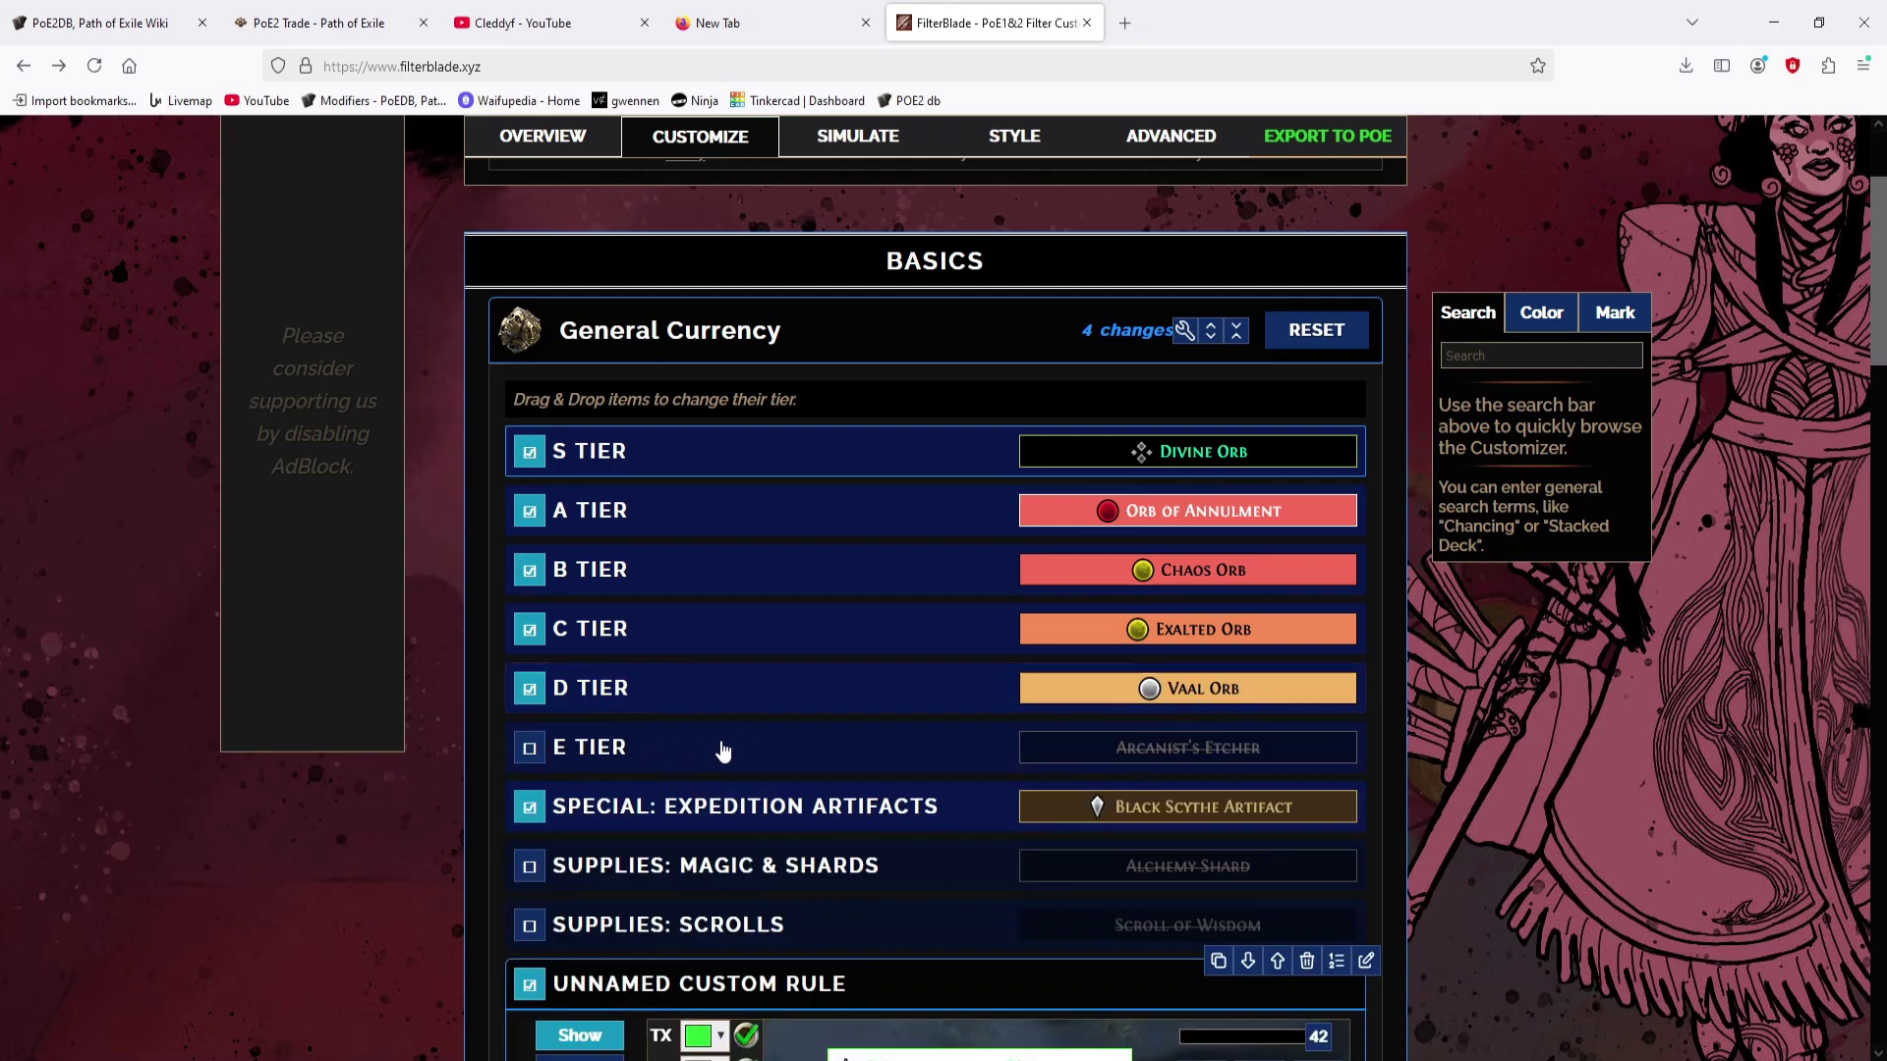
left_click(725, 744)
scroll(725, 744, "down", 1)
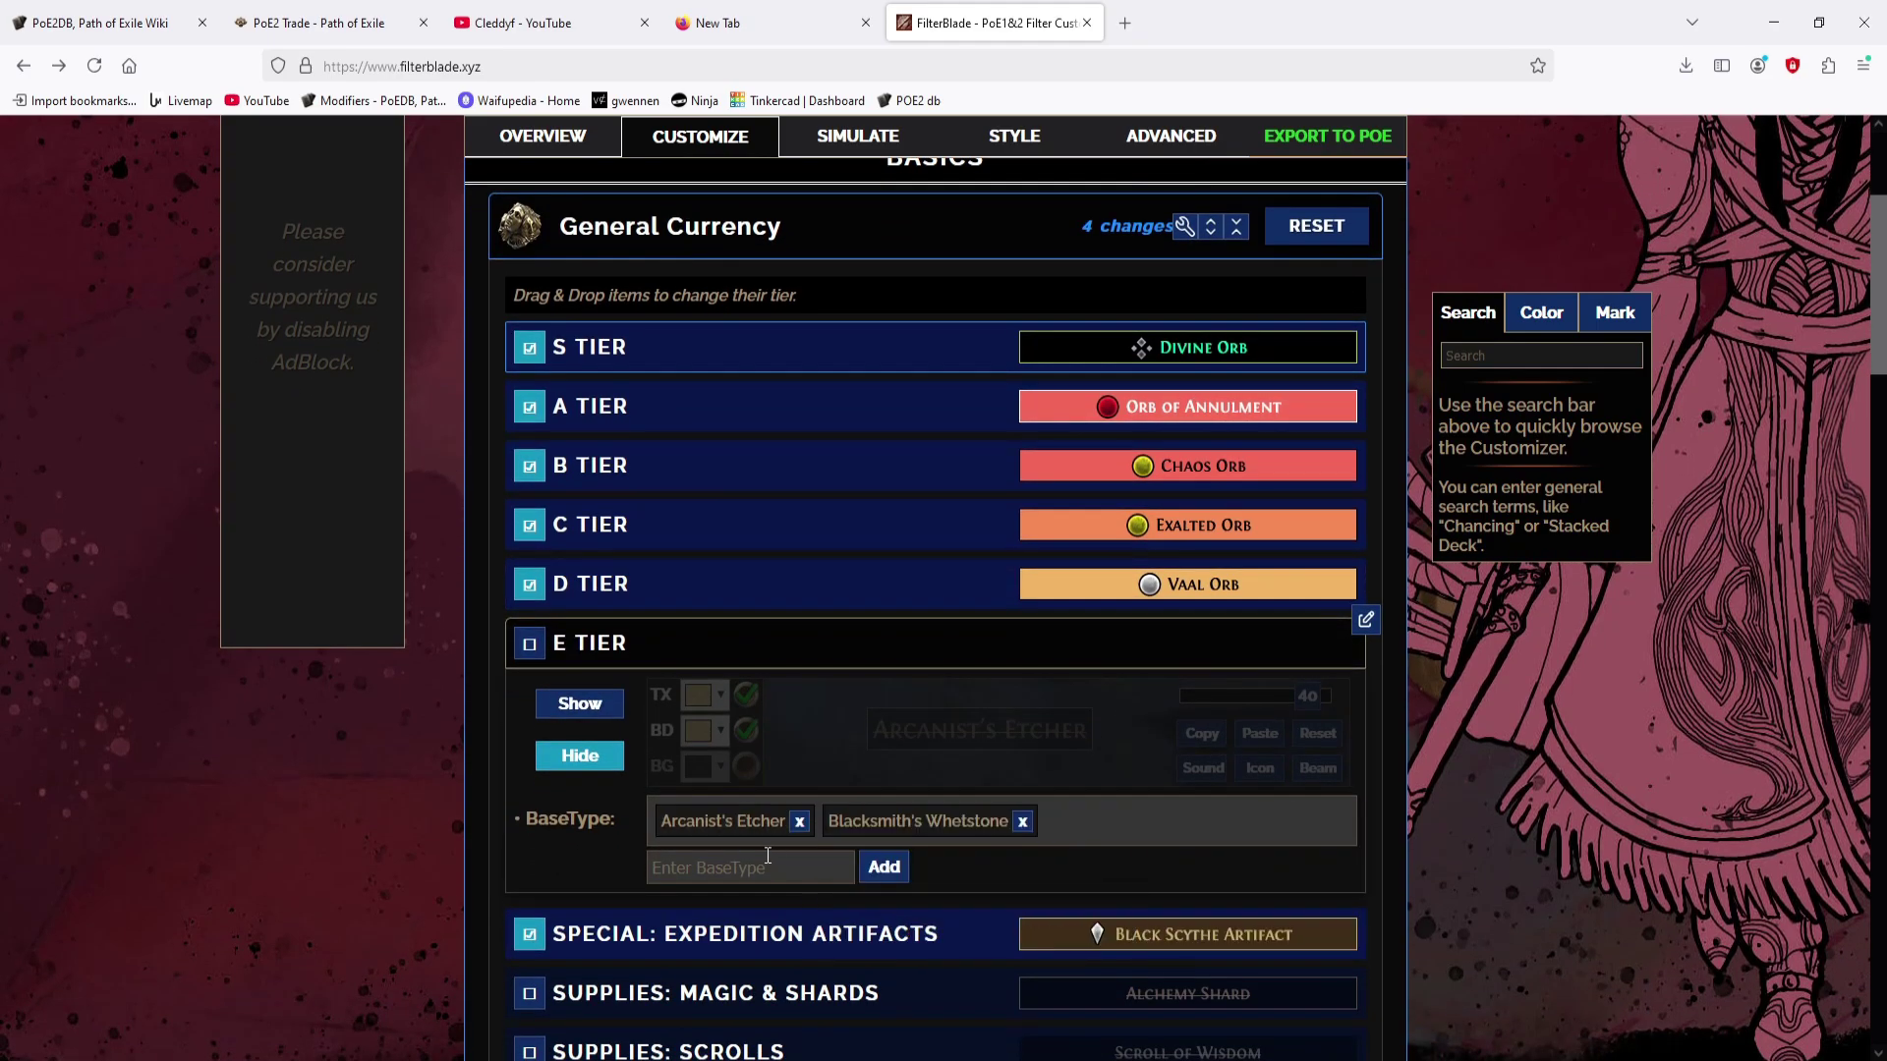
left_click(529, 644)
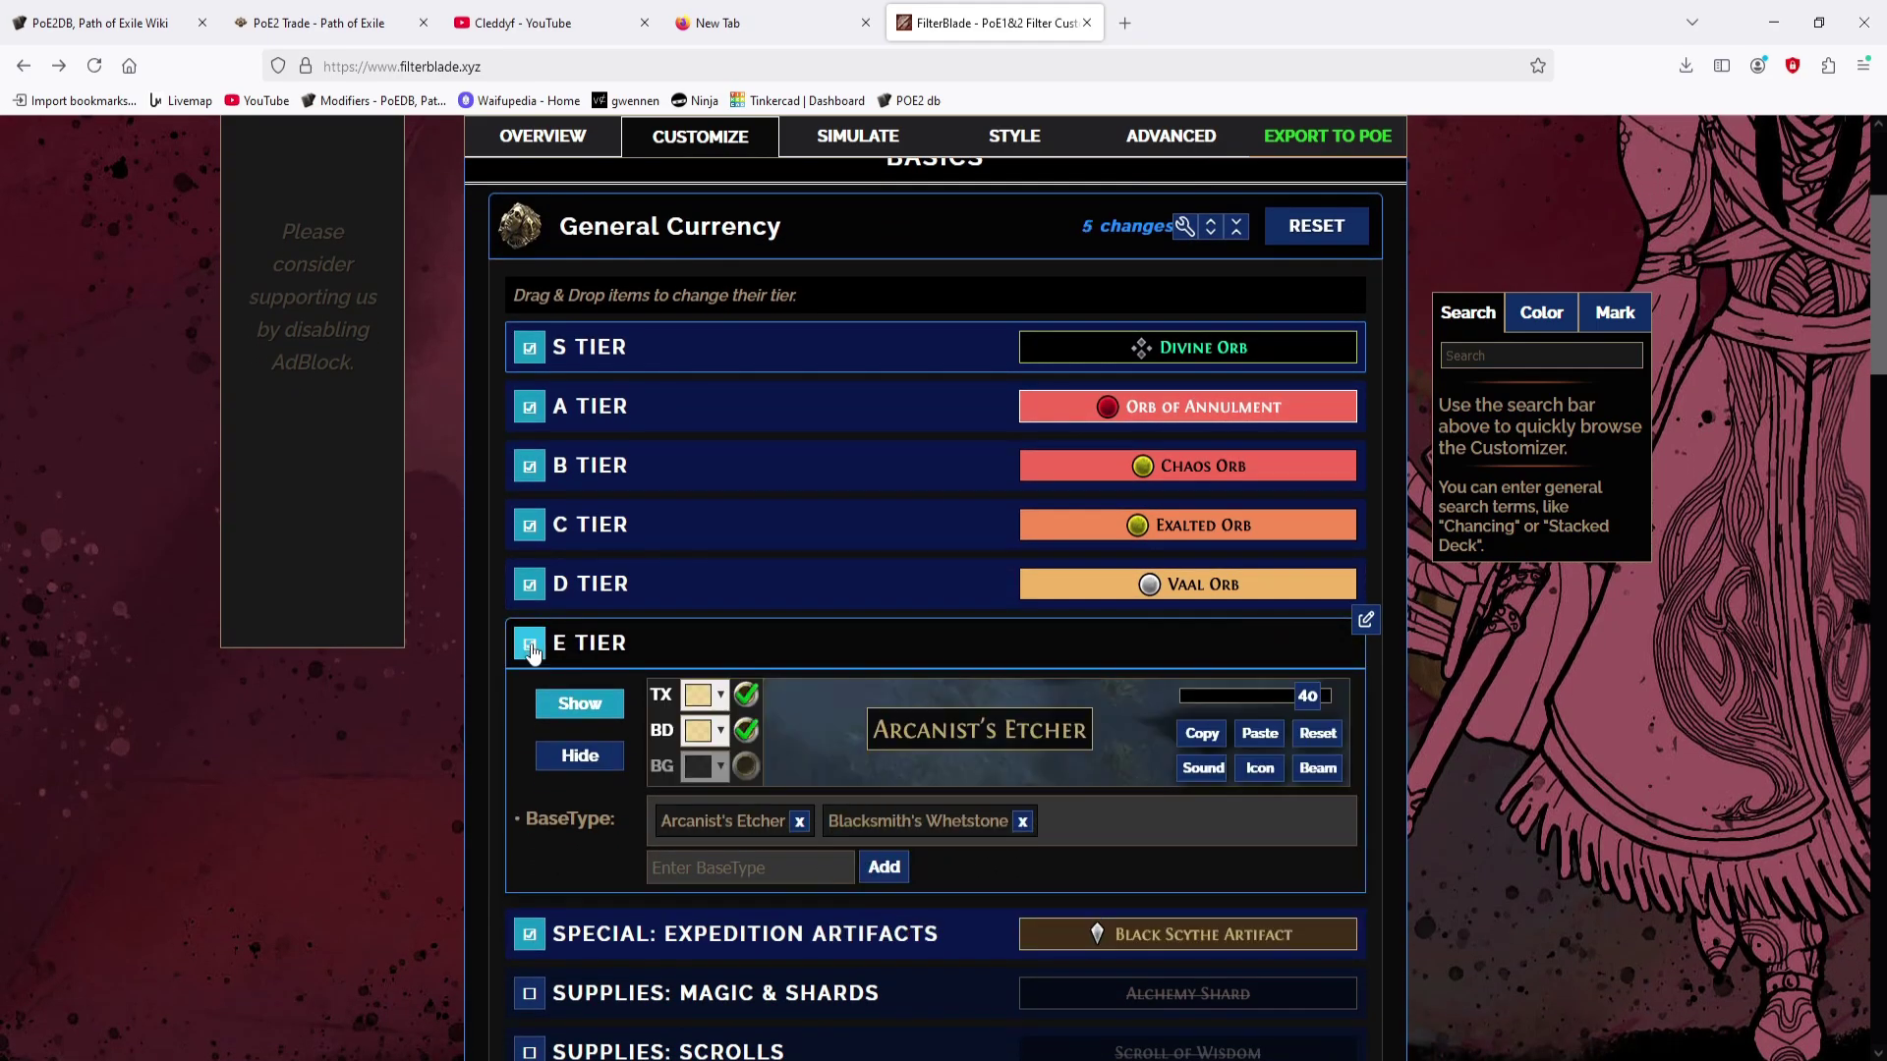
left_click(529, 644)
left_click(687, 644)
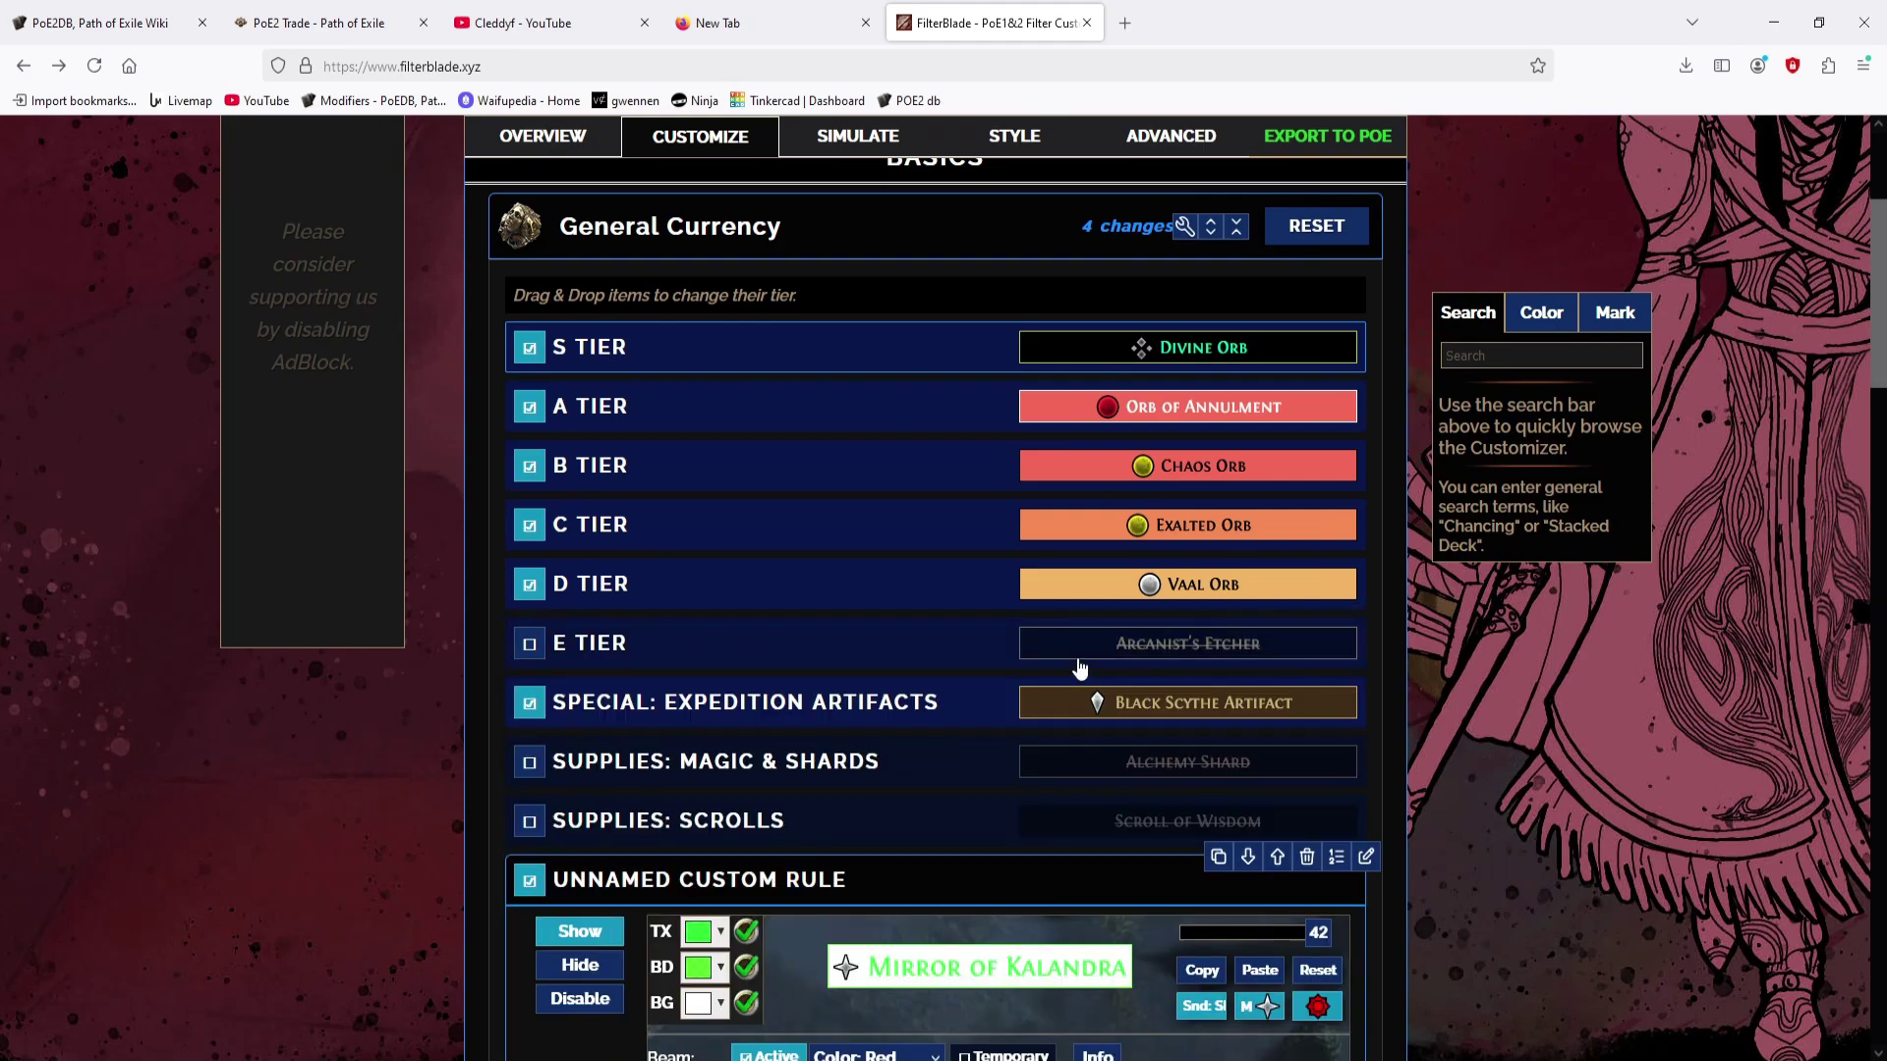
left_click(959, 653)
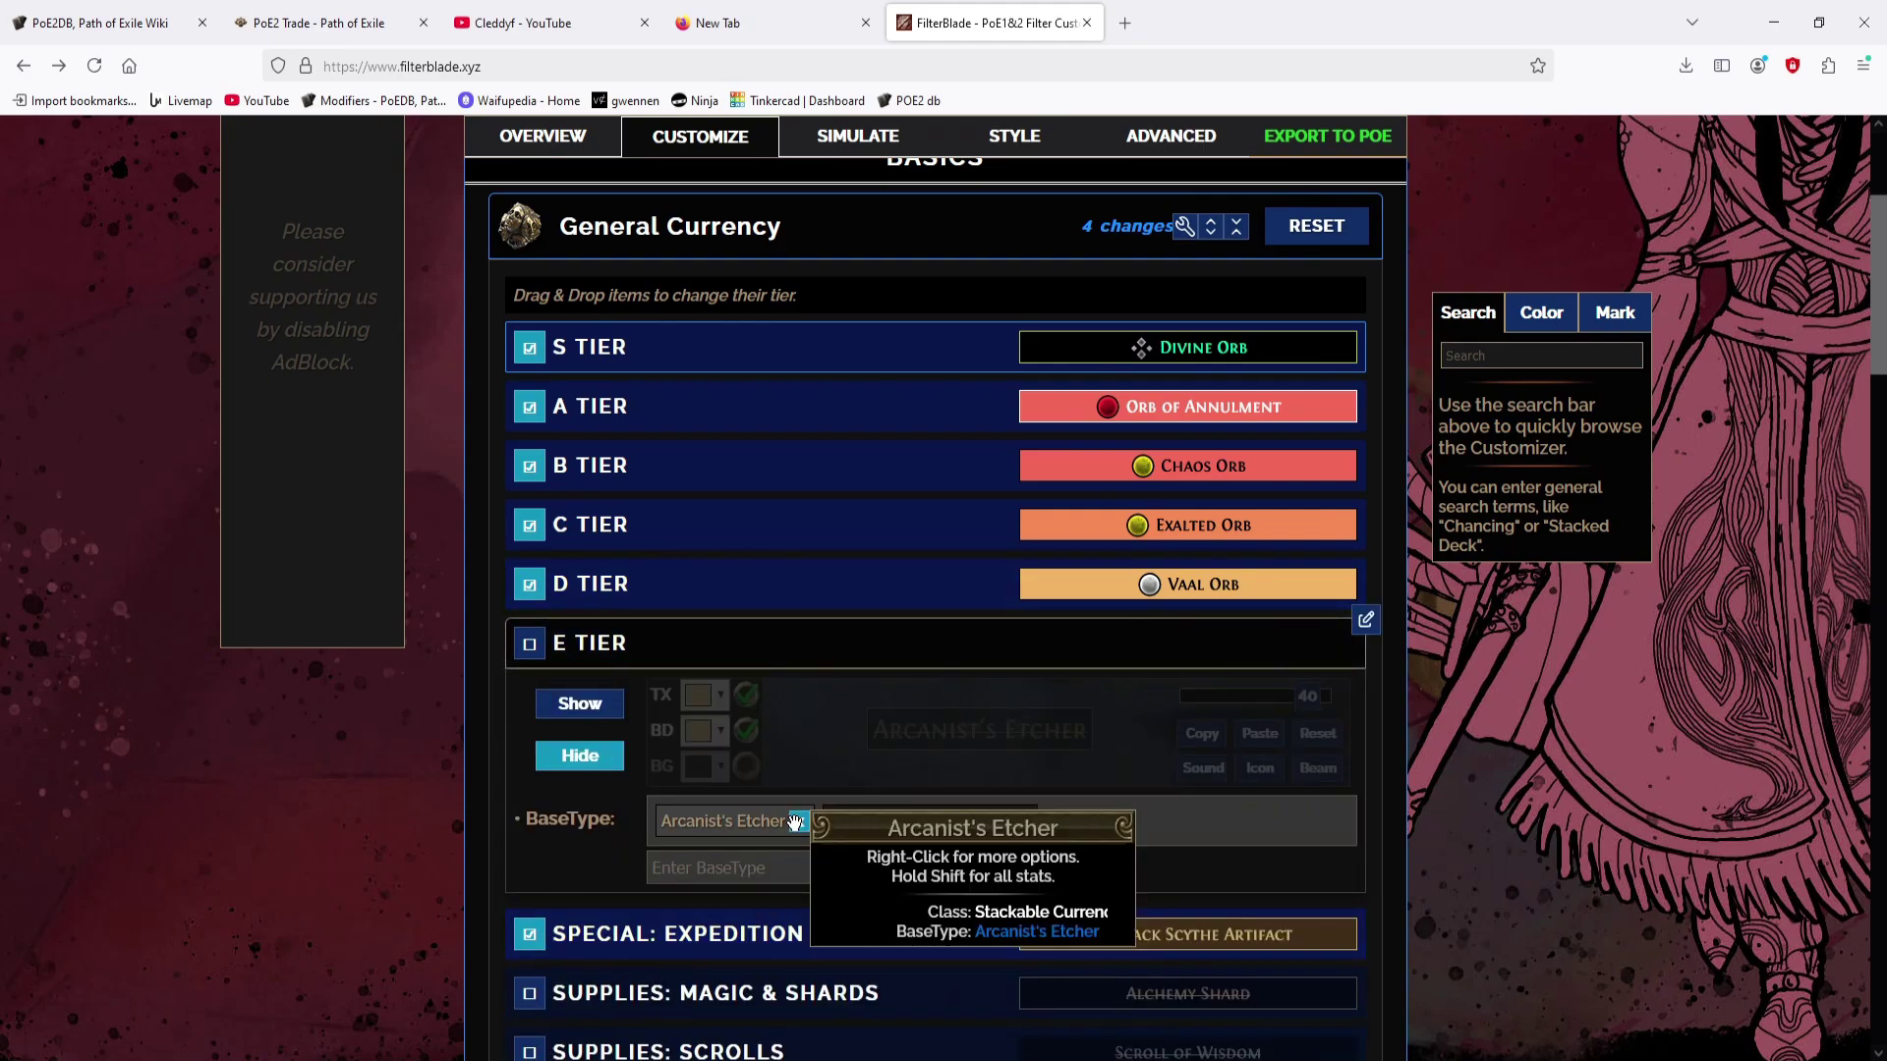
left_click(727, 601)
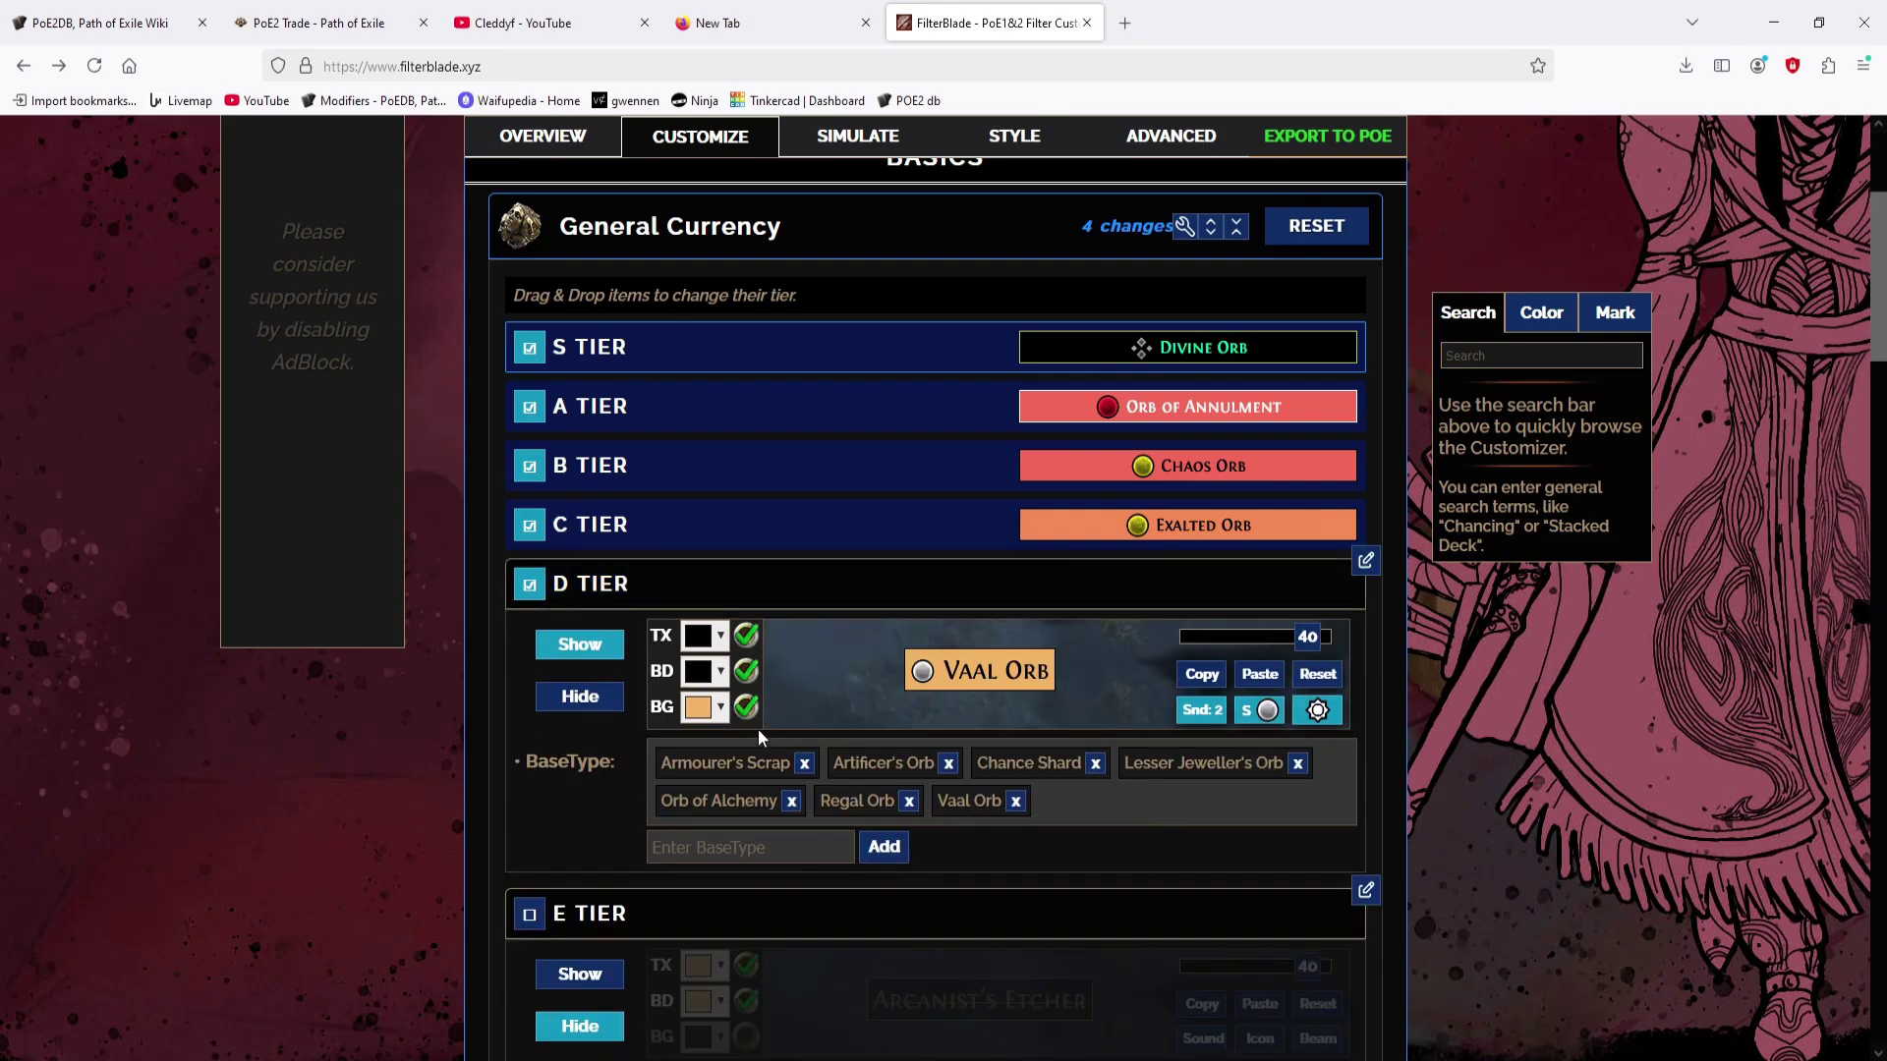
left_click(699, 584)
scroll(869, 668, "down", 2)
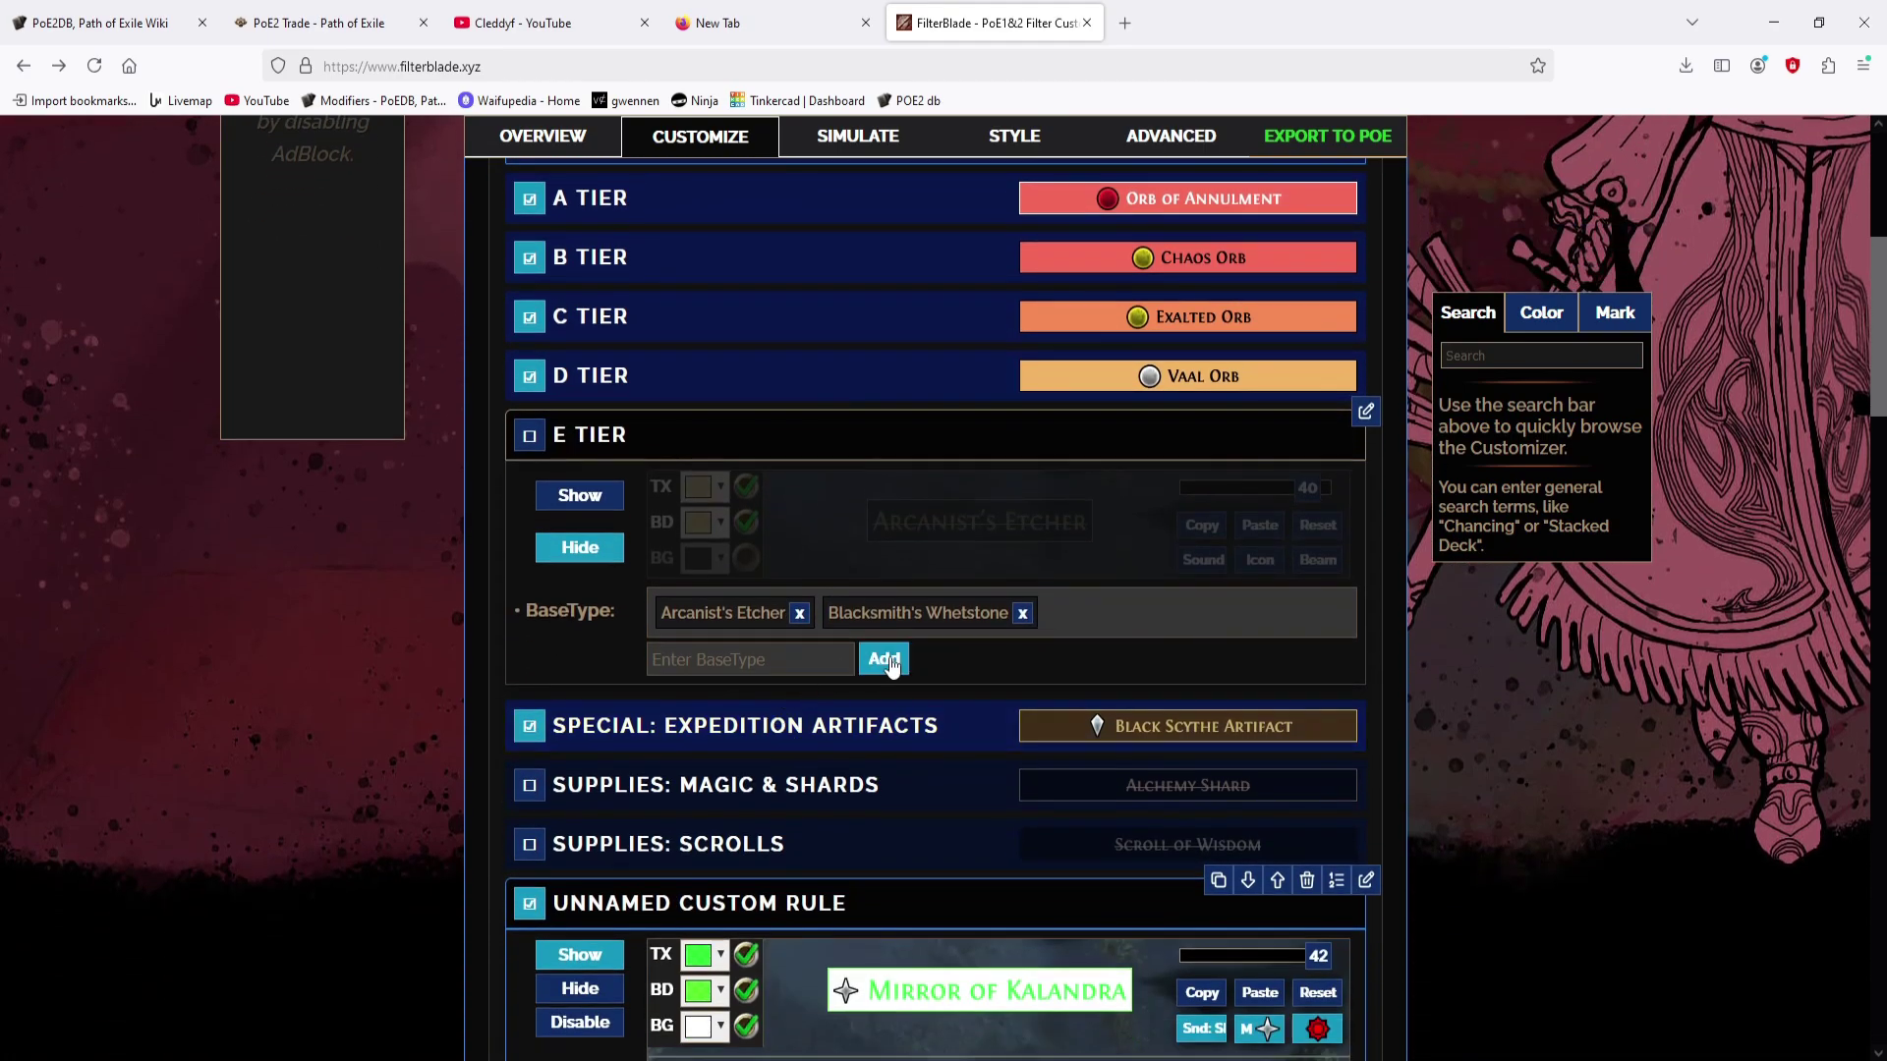
Step: Rename the Mirror of Kalandra custom rule to 'Mirror' and apply
scroll(888, 631, "down", 2)
left_click(1339, 674)
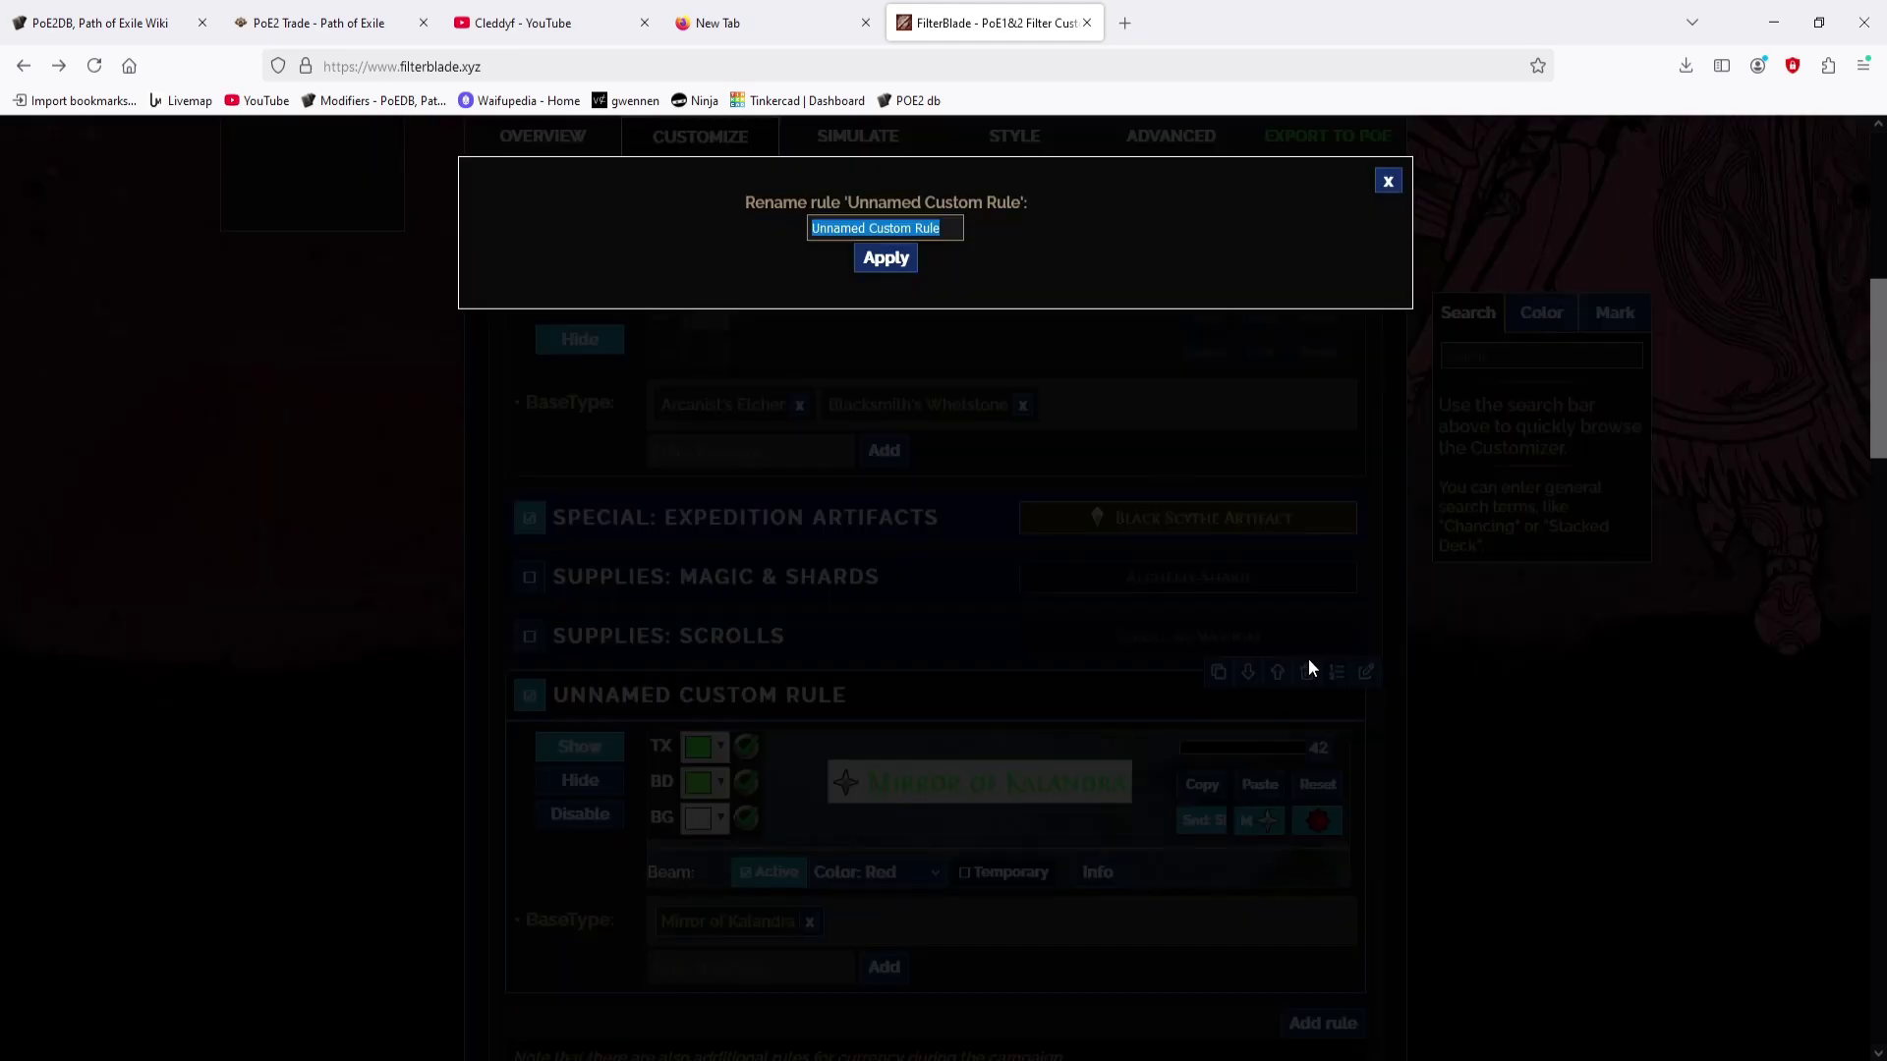
type("Mirr")
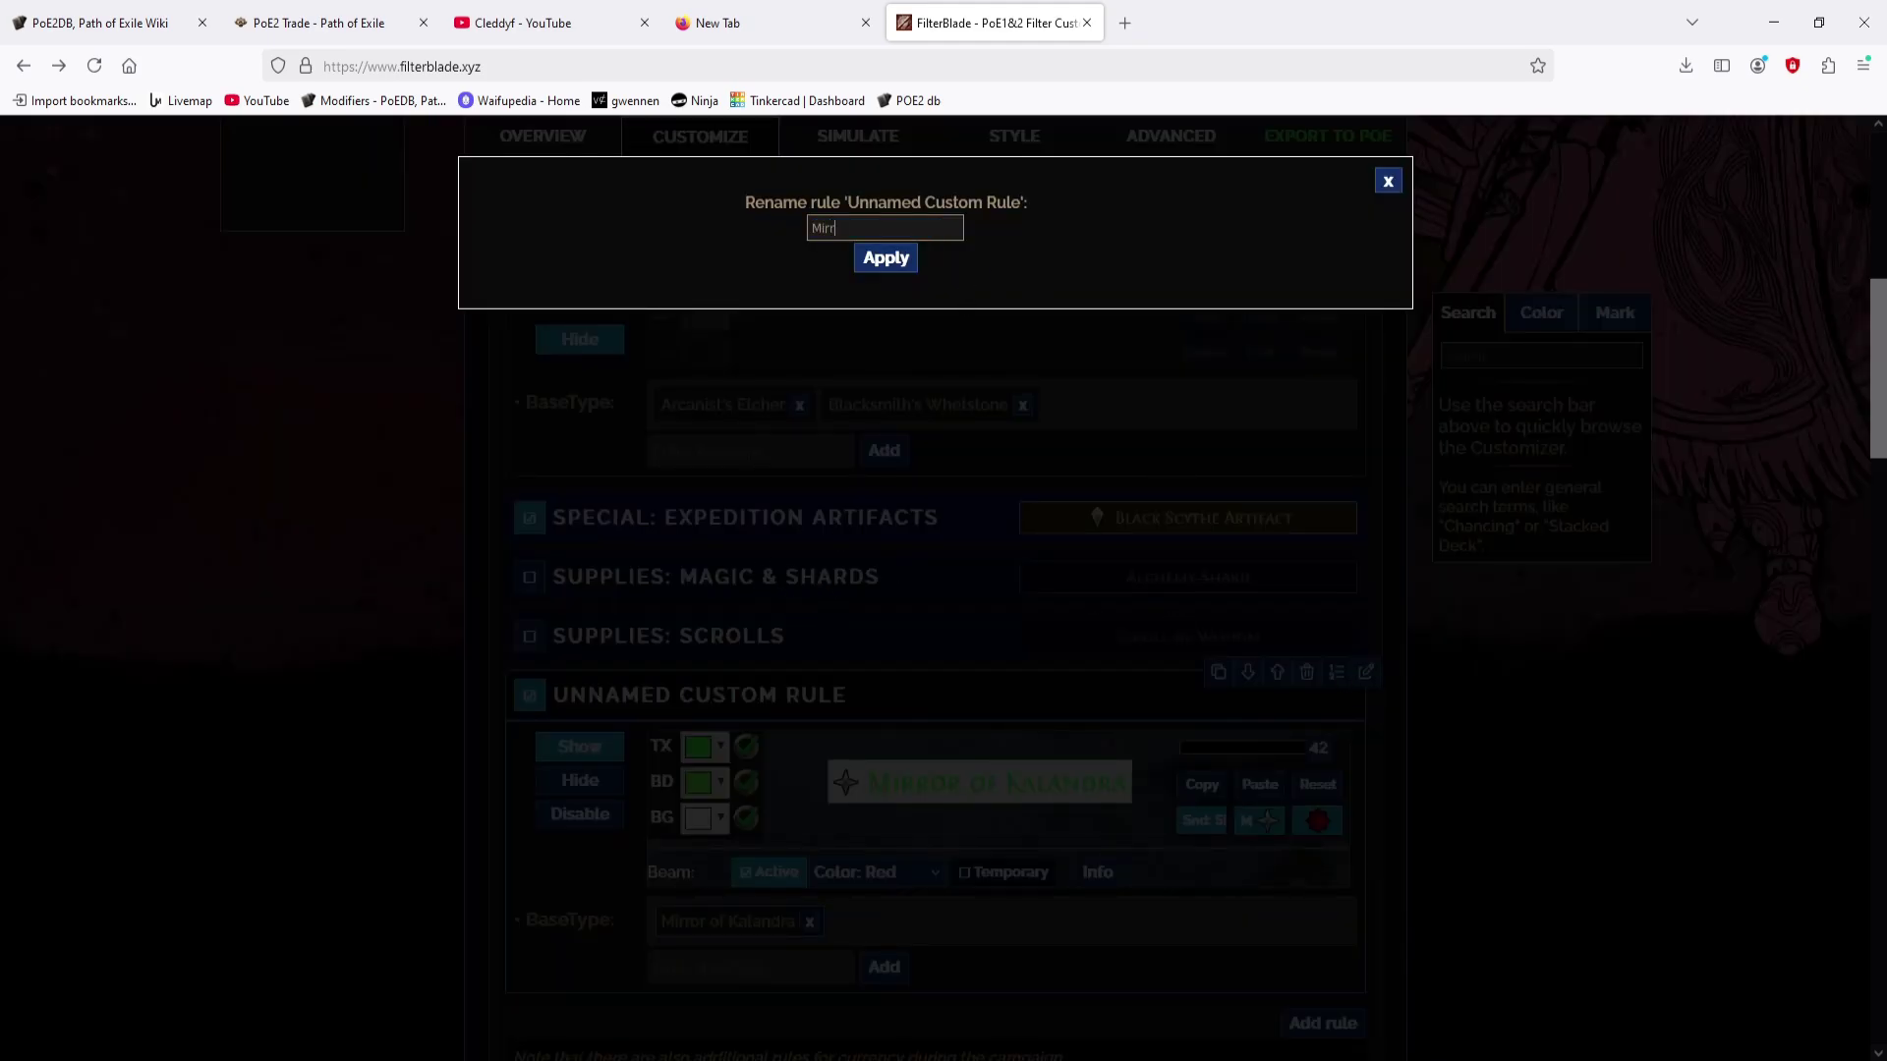
type("or")
left_click(903, 263)
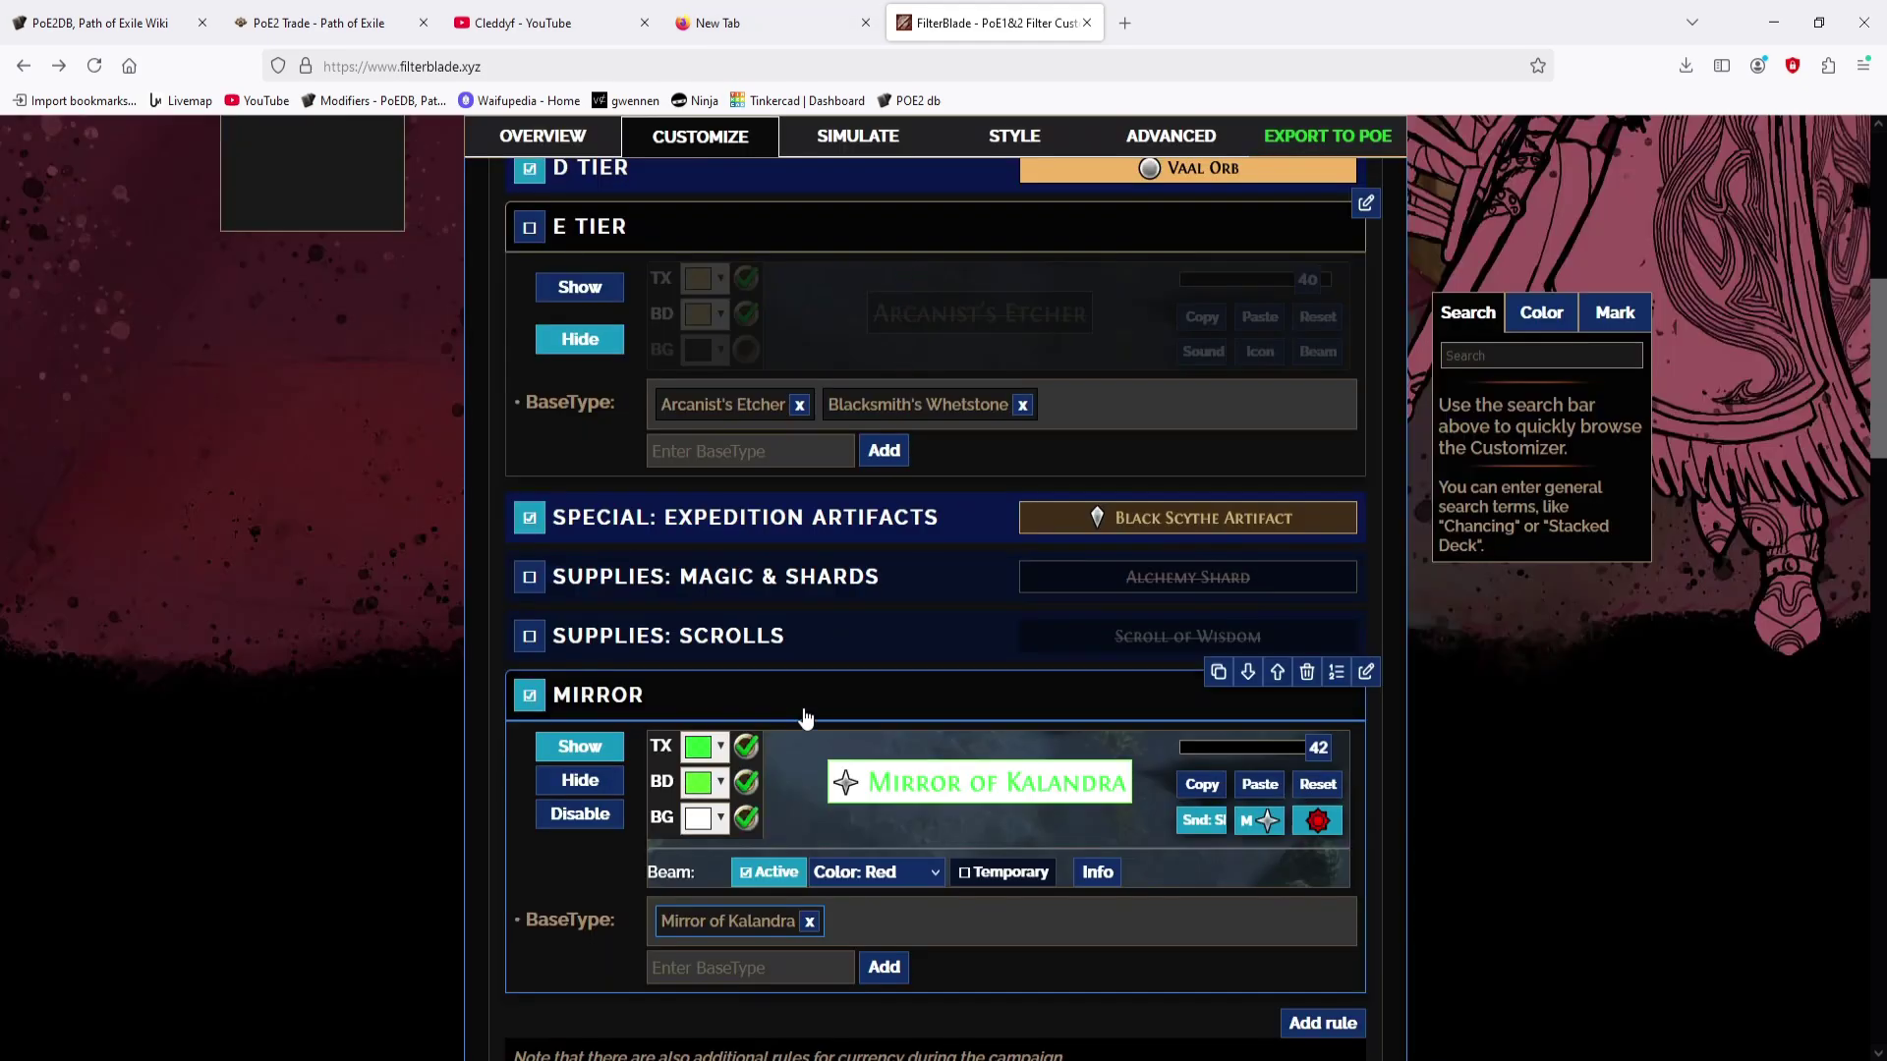
scroll(747, 757, "down", 1)
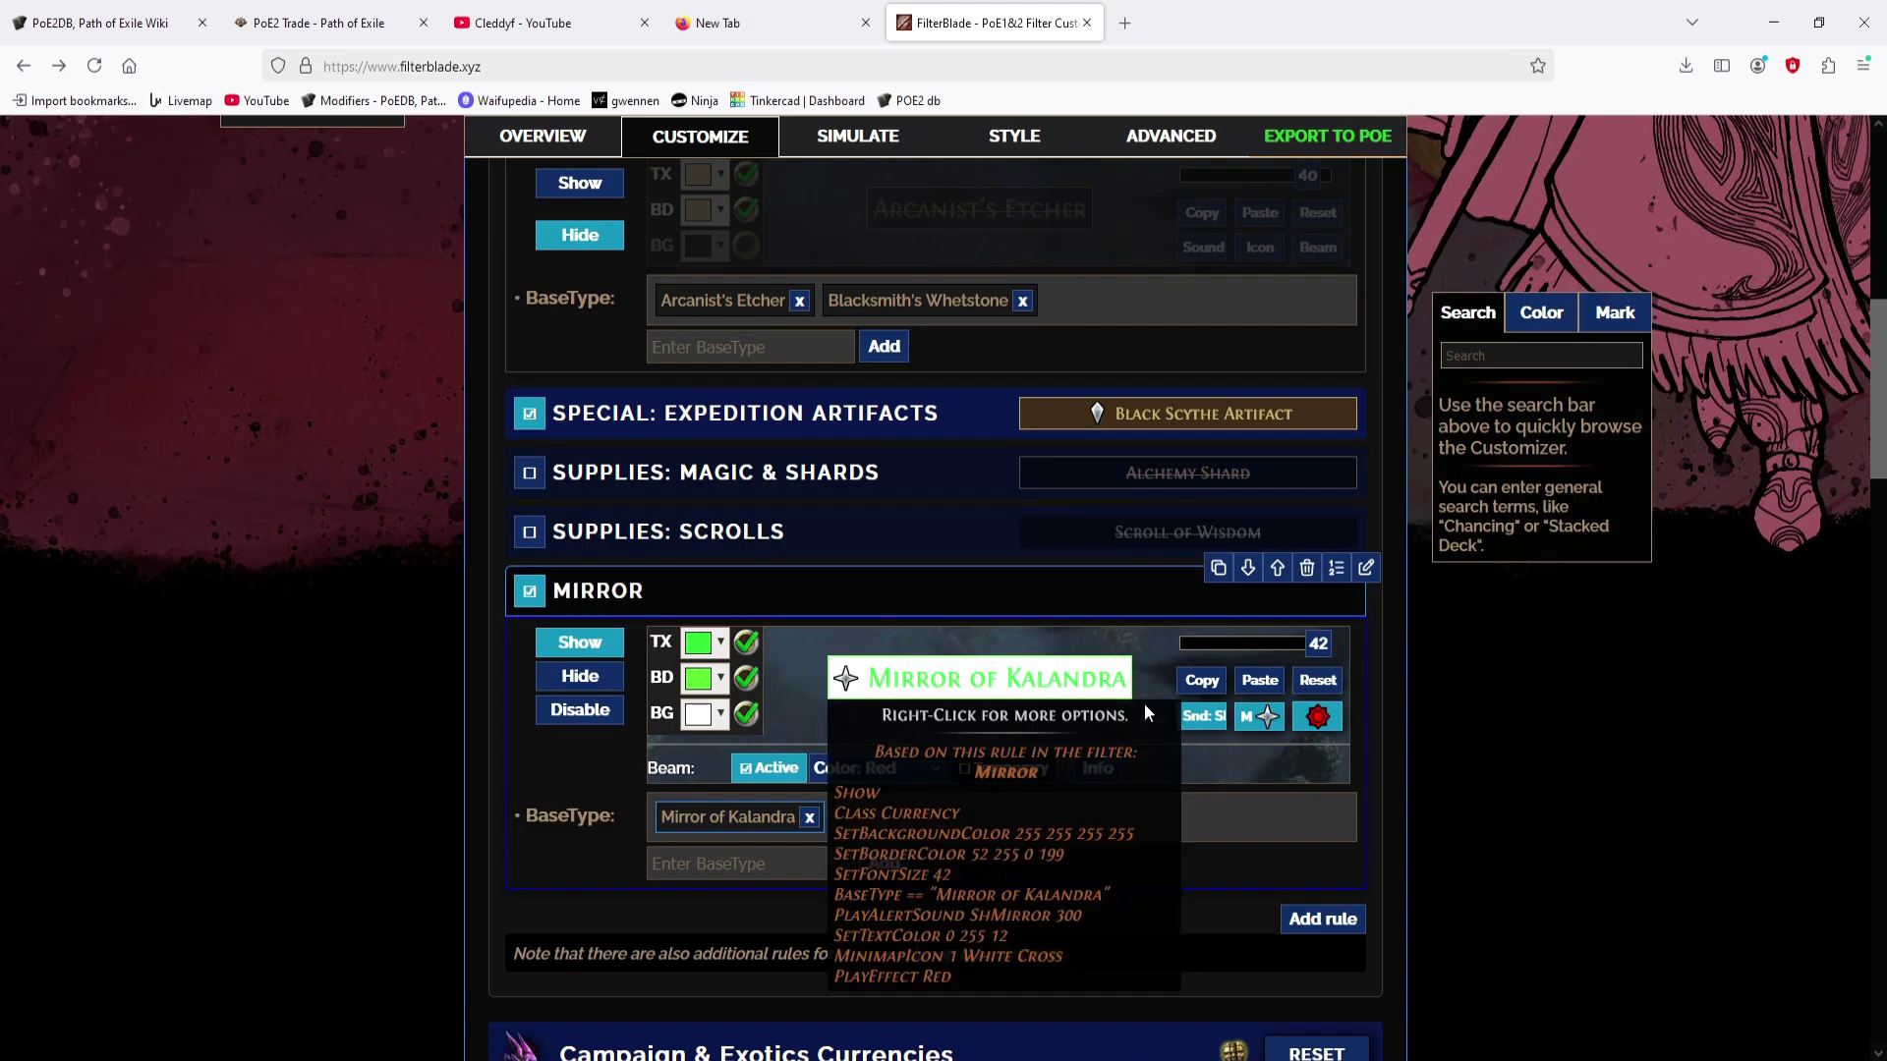
scroll(928, 786, "up", 4)
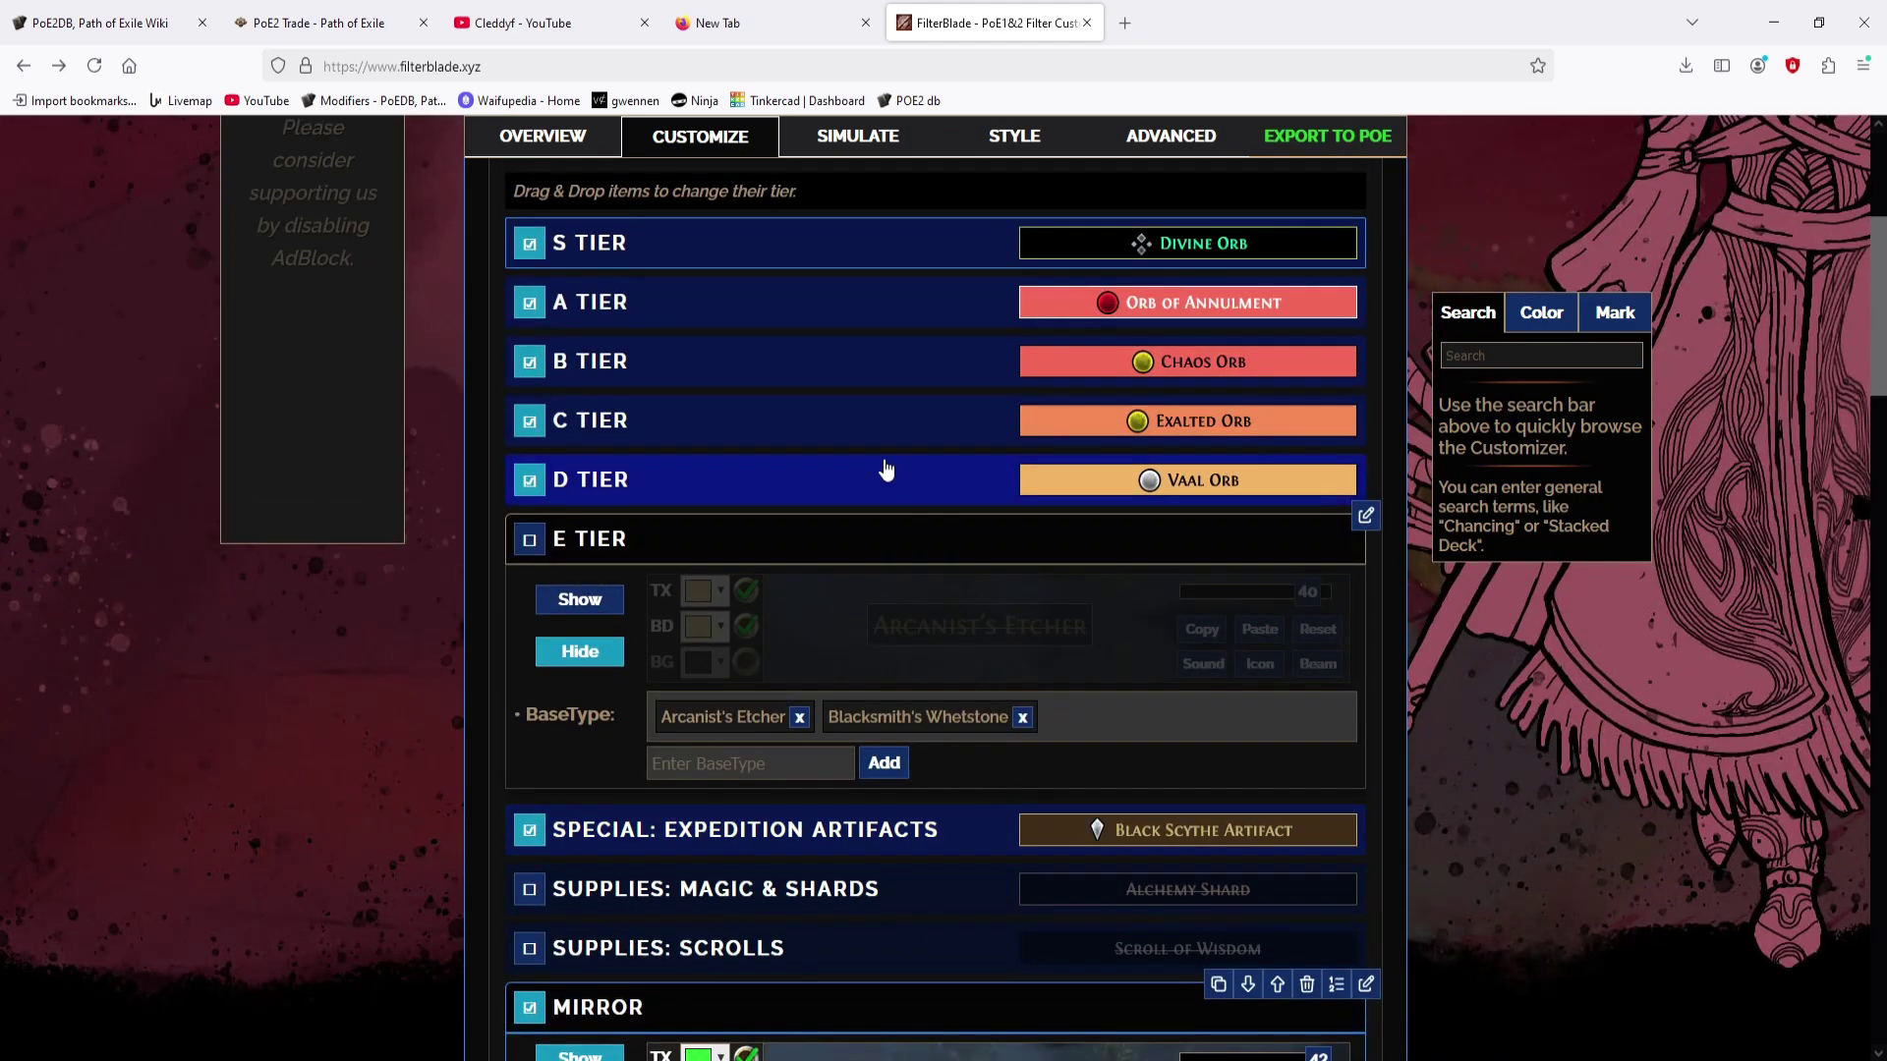
scroll(1623, 712, "down", 10)
Step: Enable the Highlight specific bases custom rule, raise its font size, and untick Magic
left_click(939, 550)
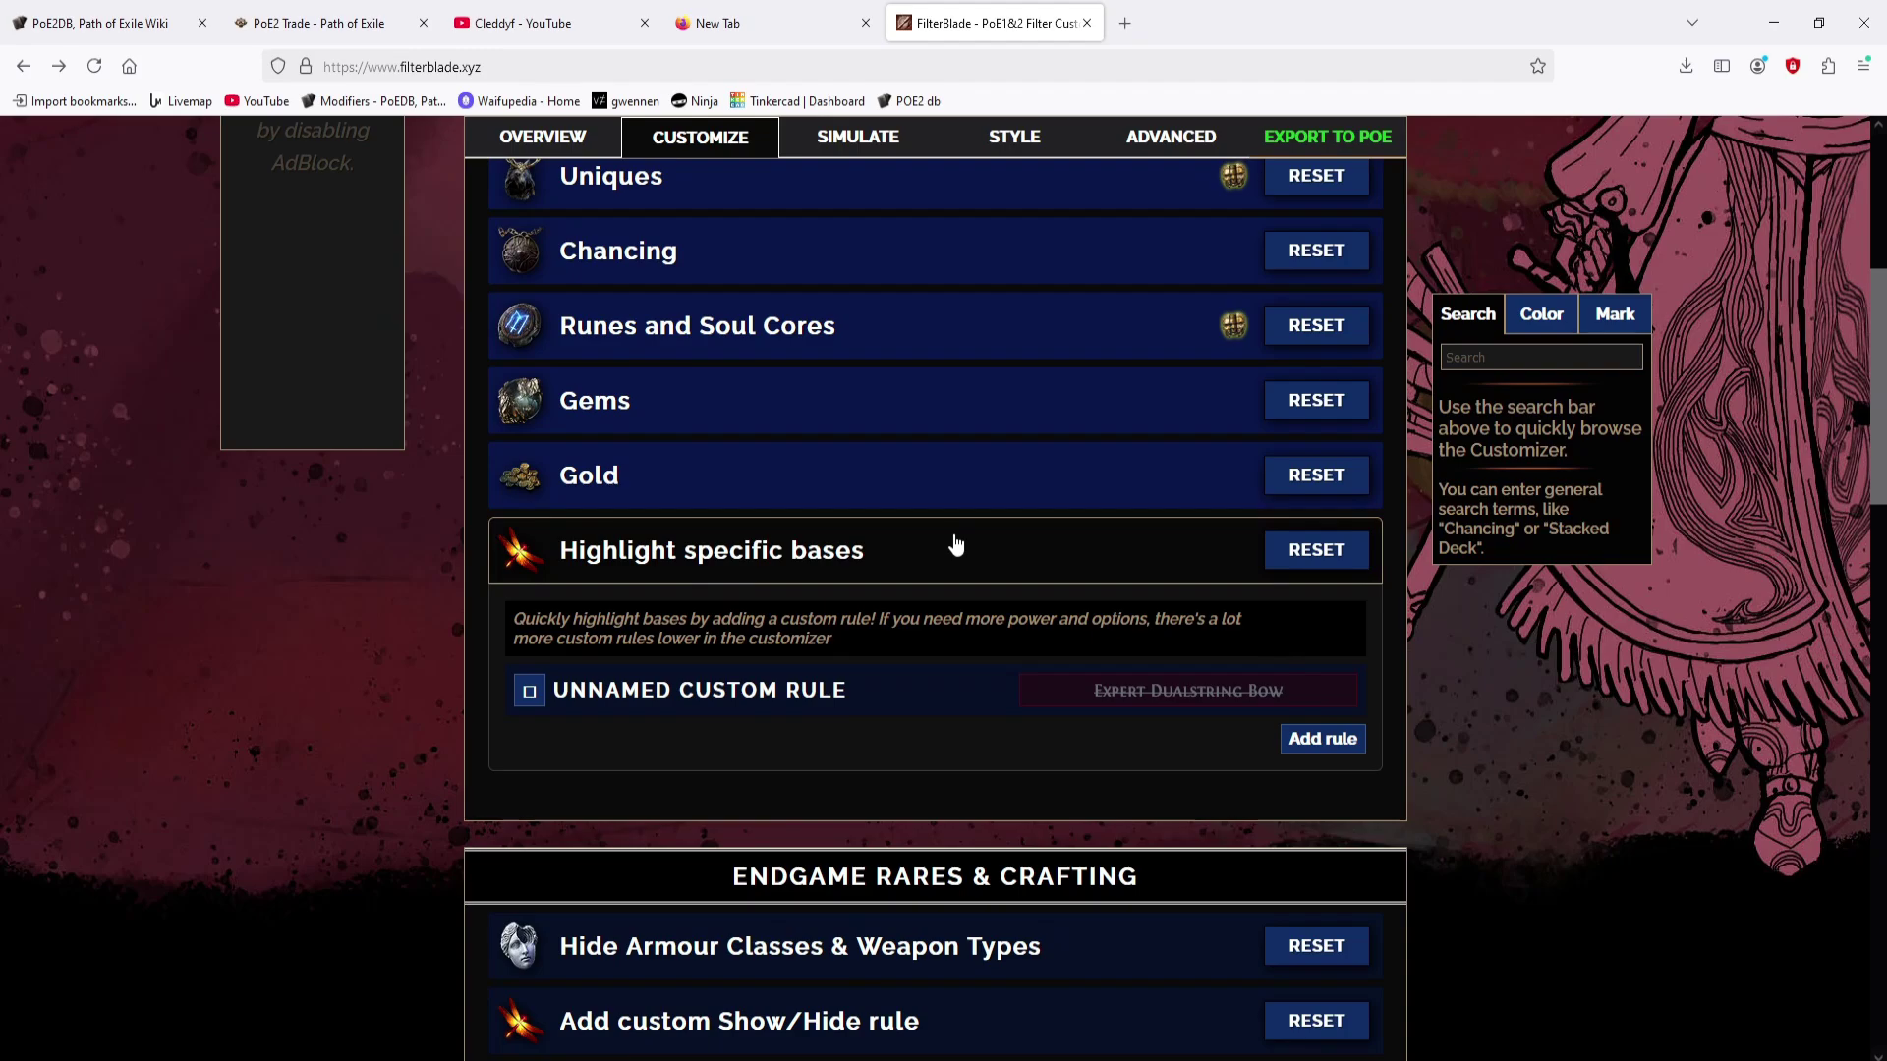
left_click(545, 693)
left_click(1297, 696)
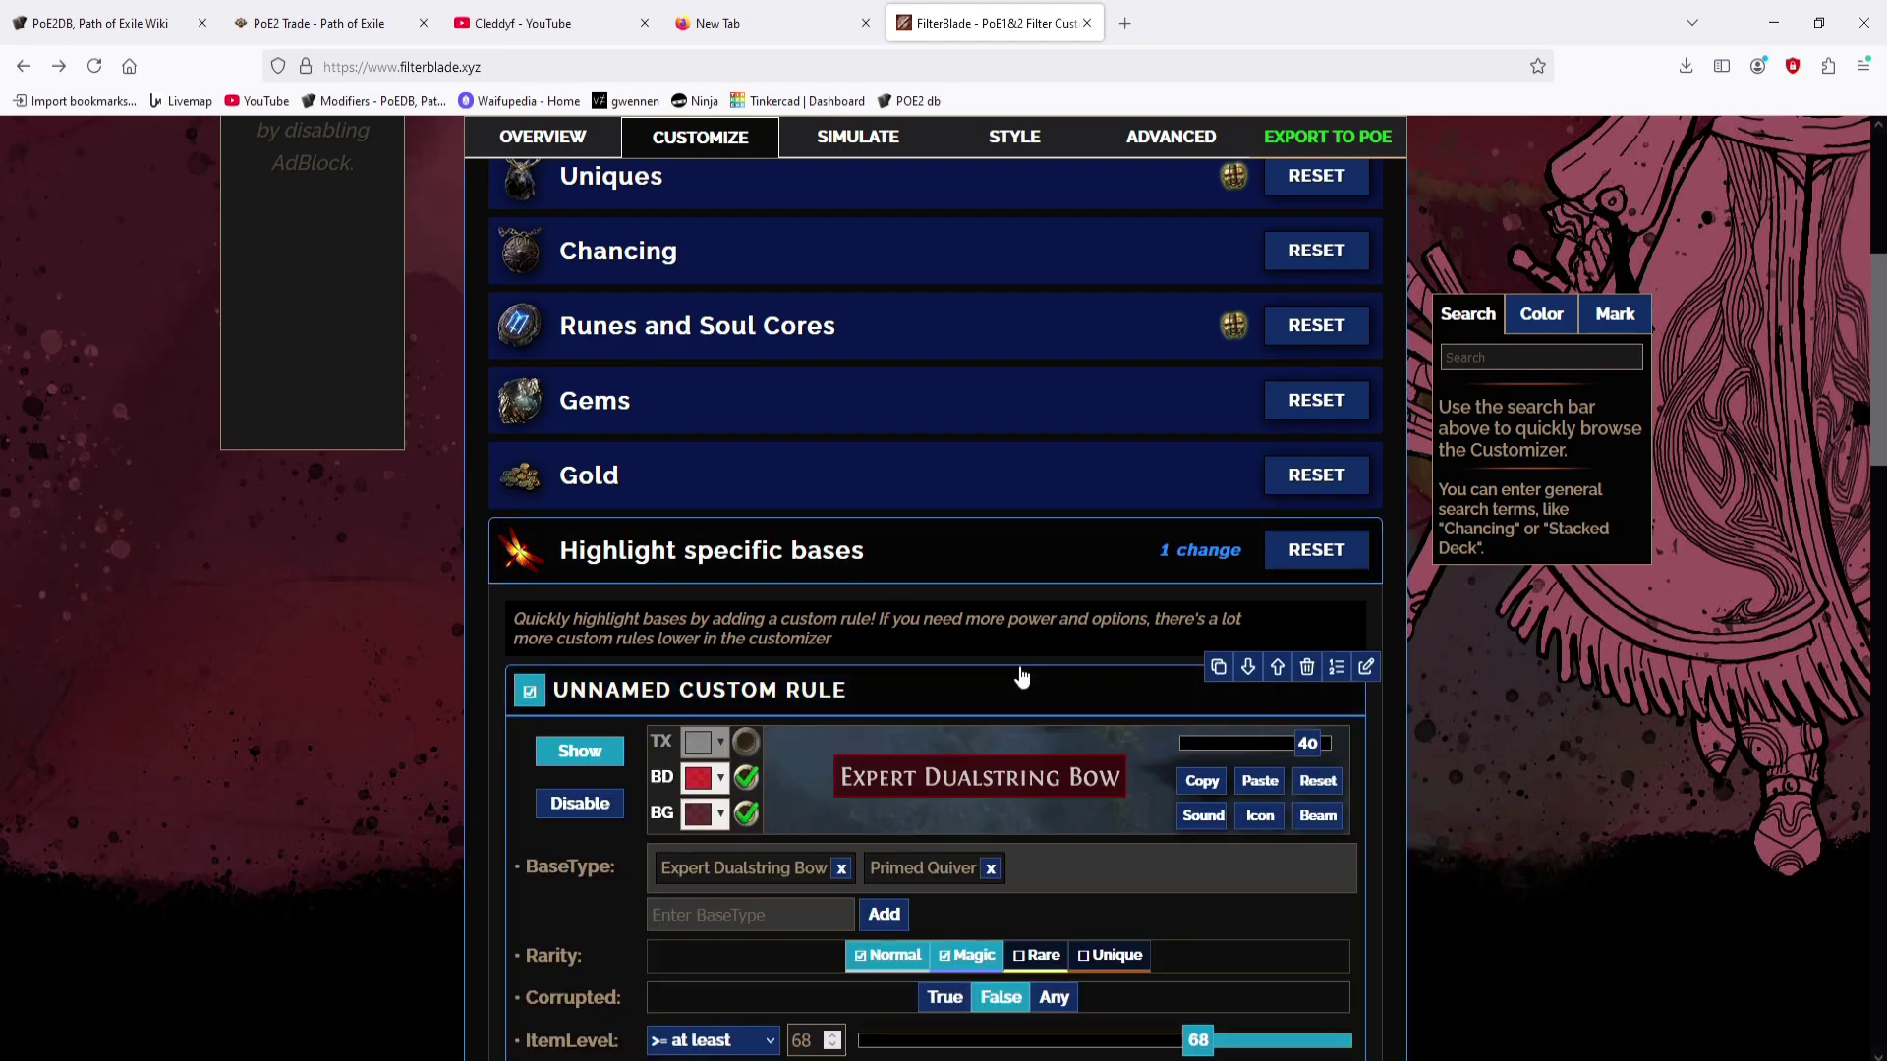
scroll(1070, 507, "down", 2)
left_click_drag(1295, 536, 1327, 536)
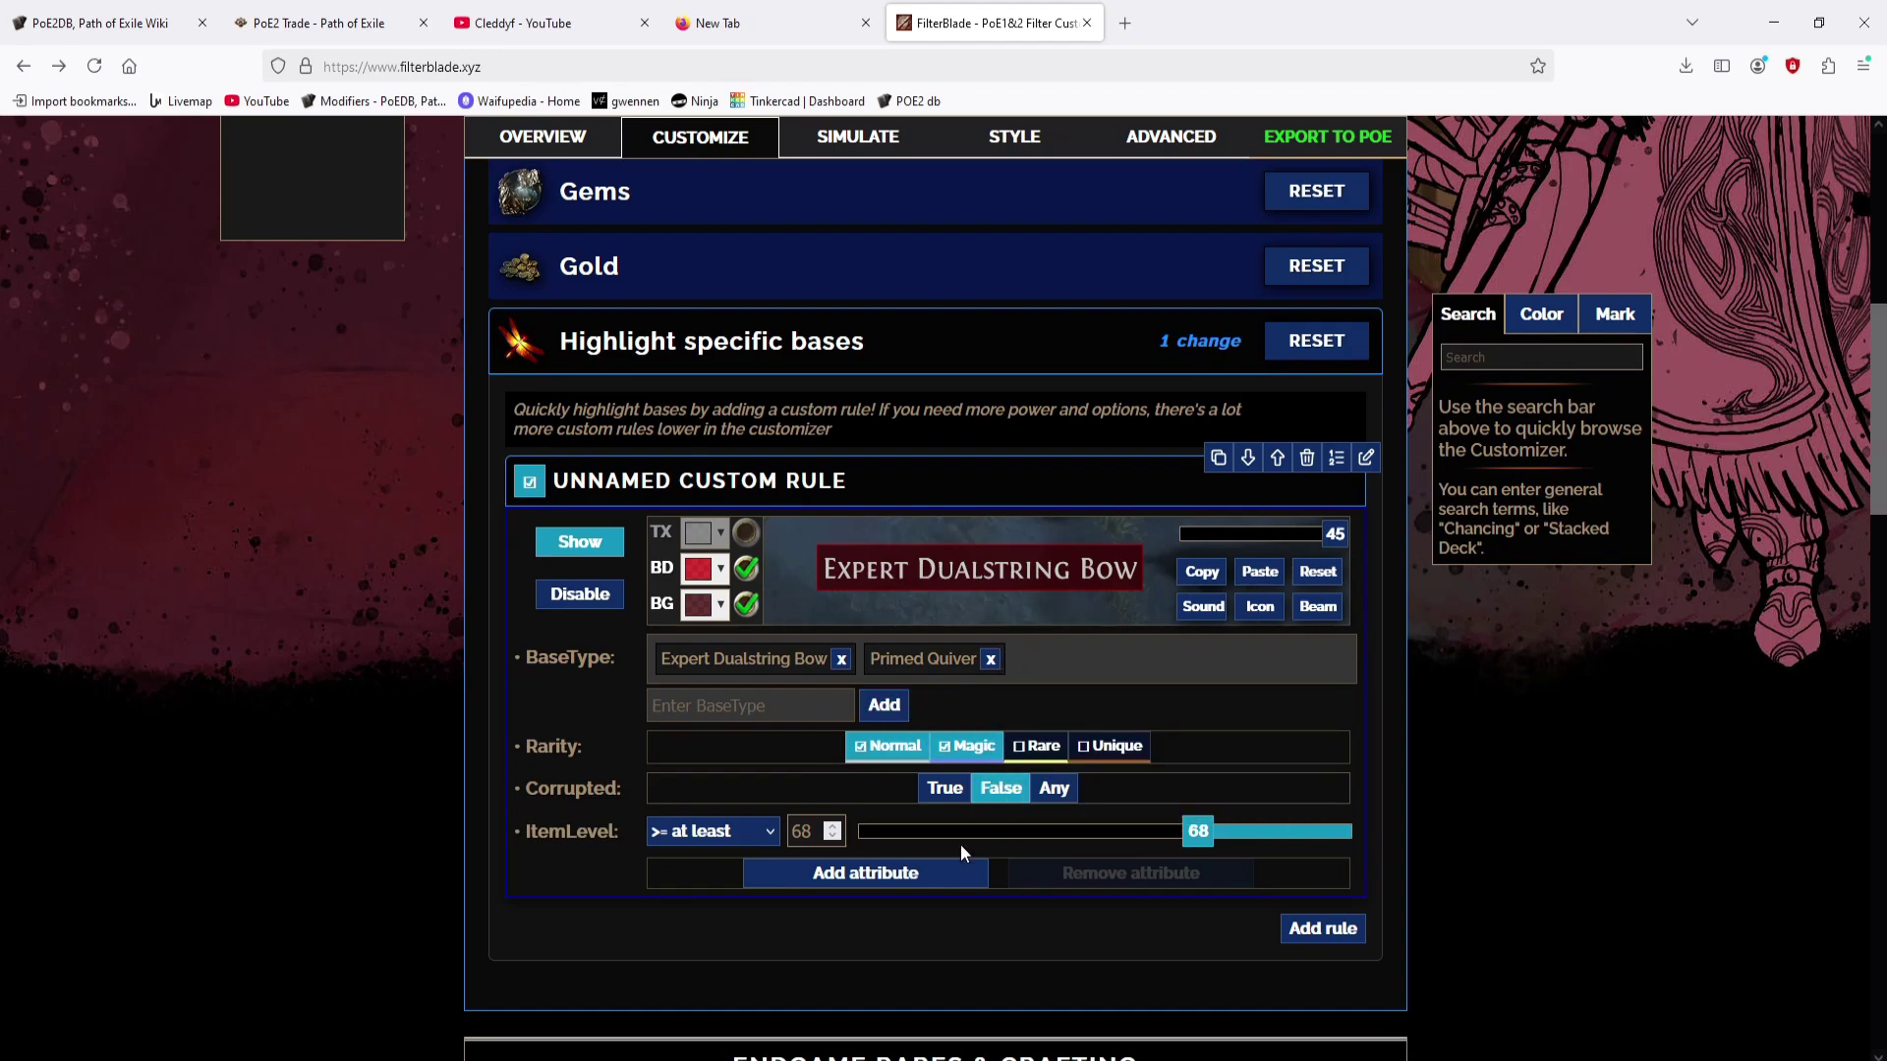
left_click(968, 747)
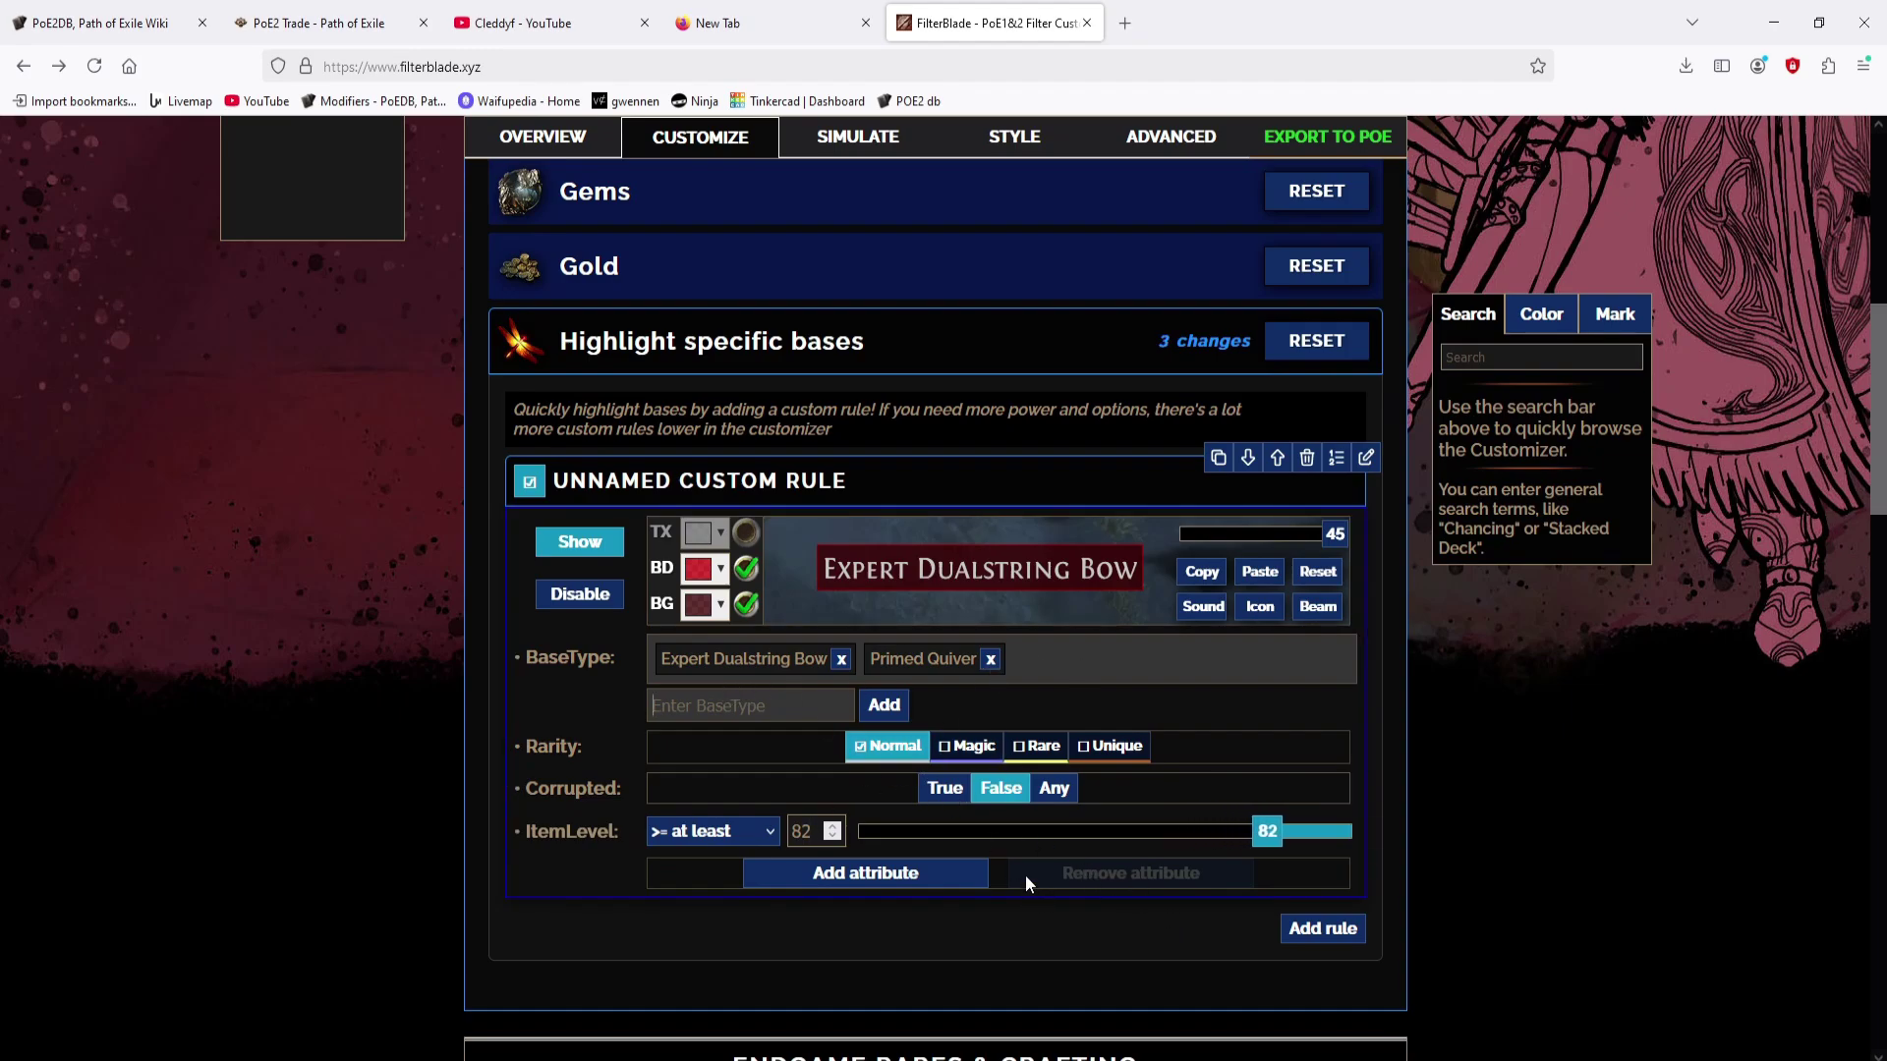
Step: Add Amethyst Ring and Expert Hexer's Robe to the rule's BaseTypes
type("AMETHY")
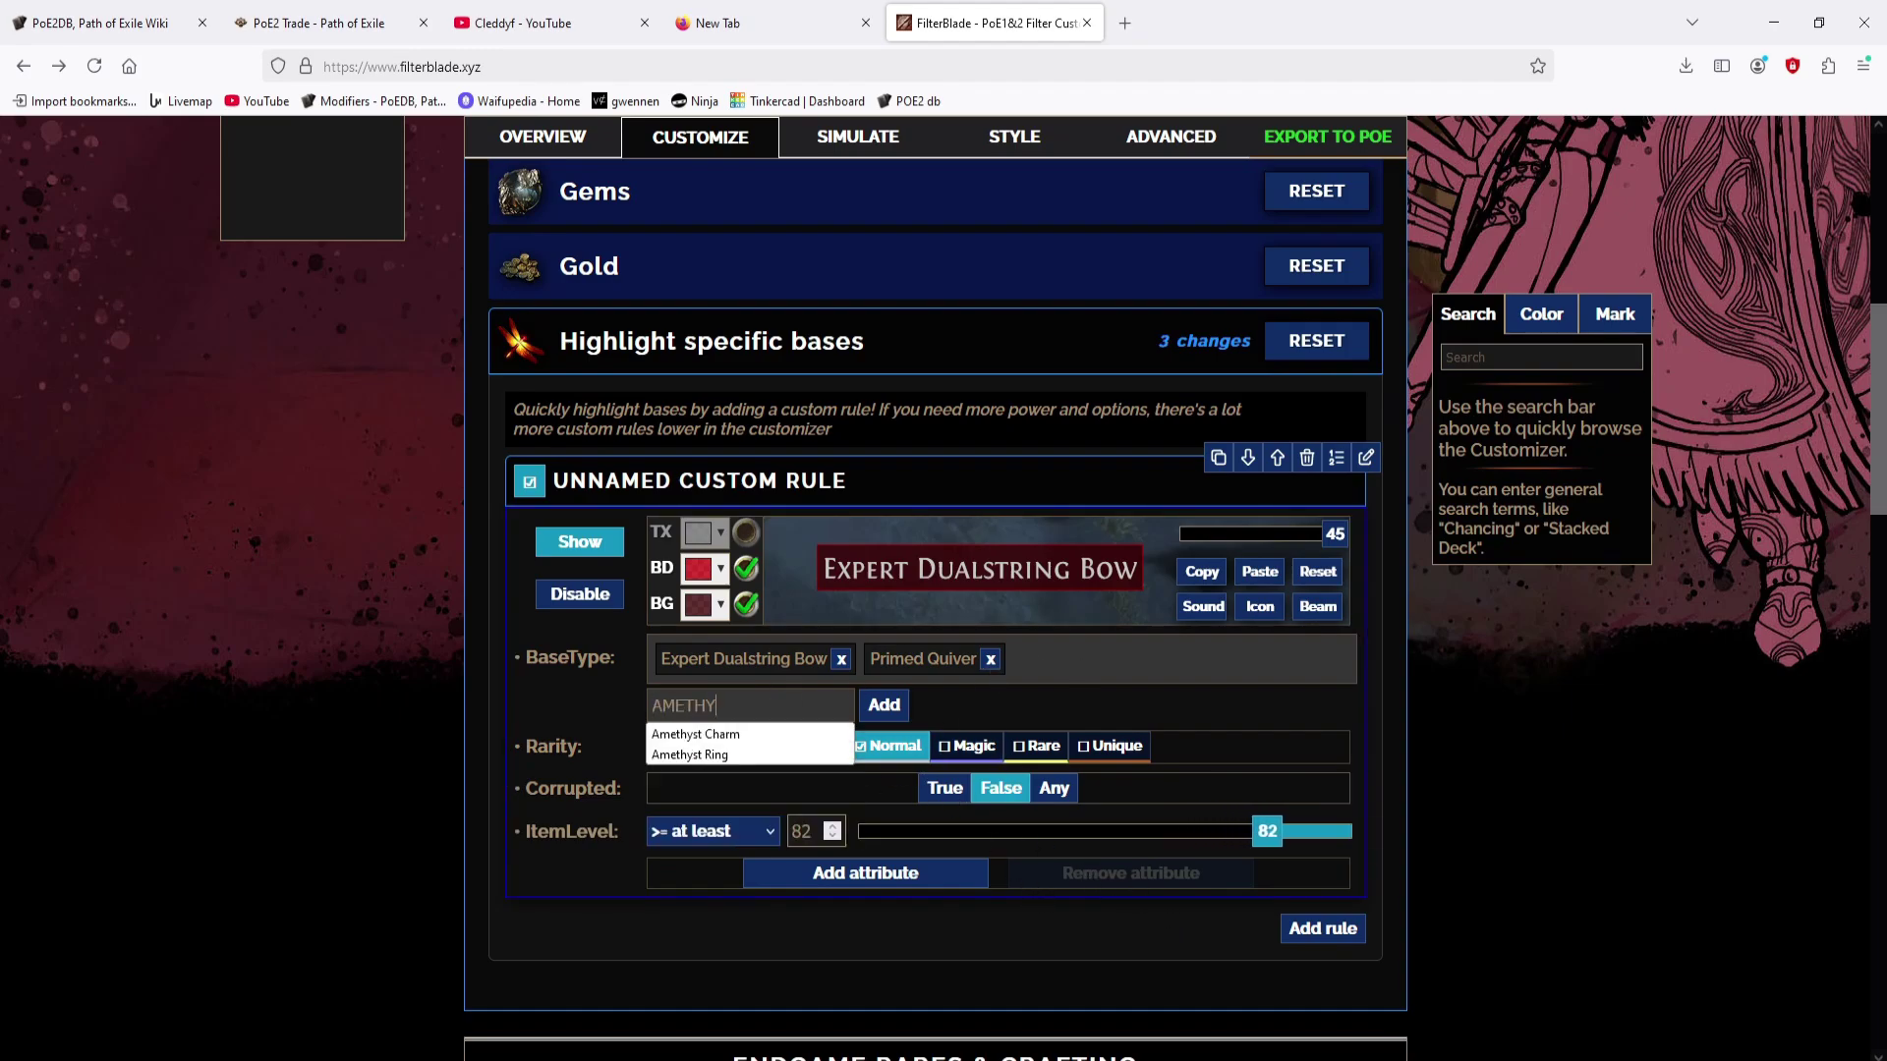
key("Down")
key("Return")
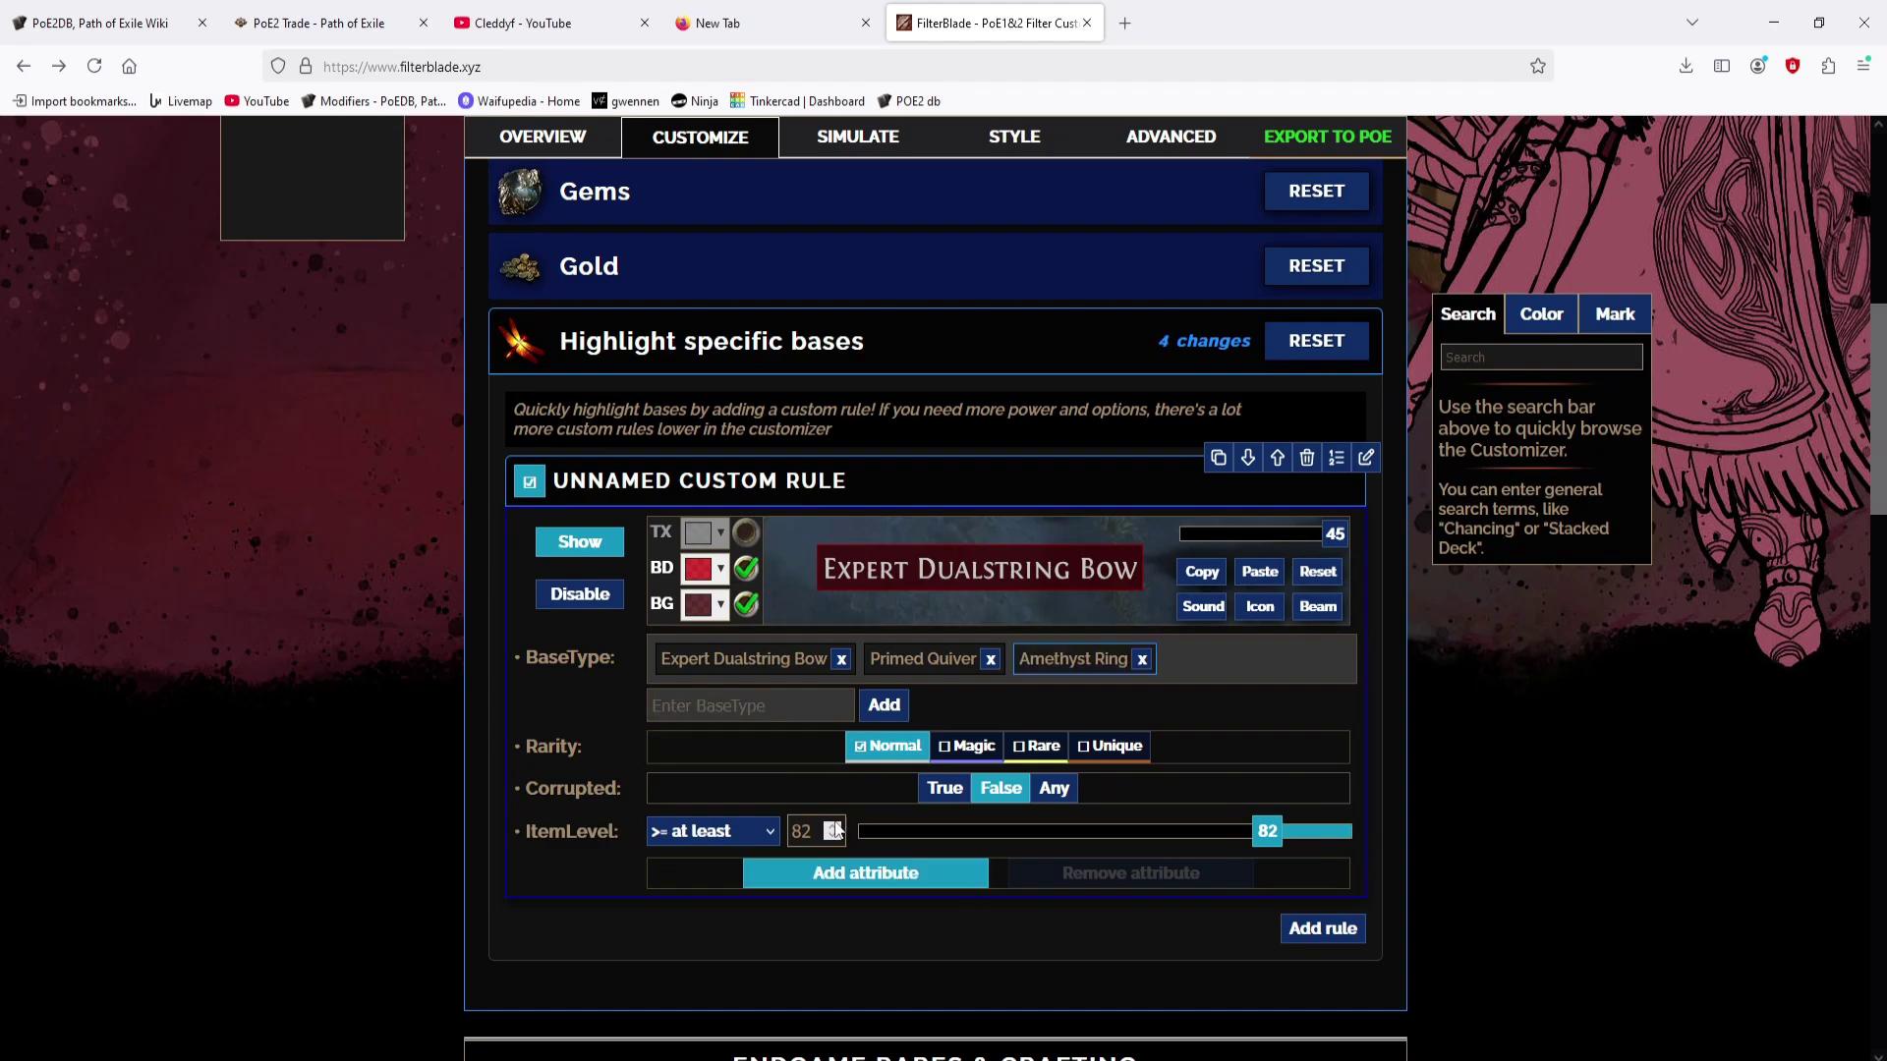
left_click(712, 704)
type("hexe")
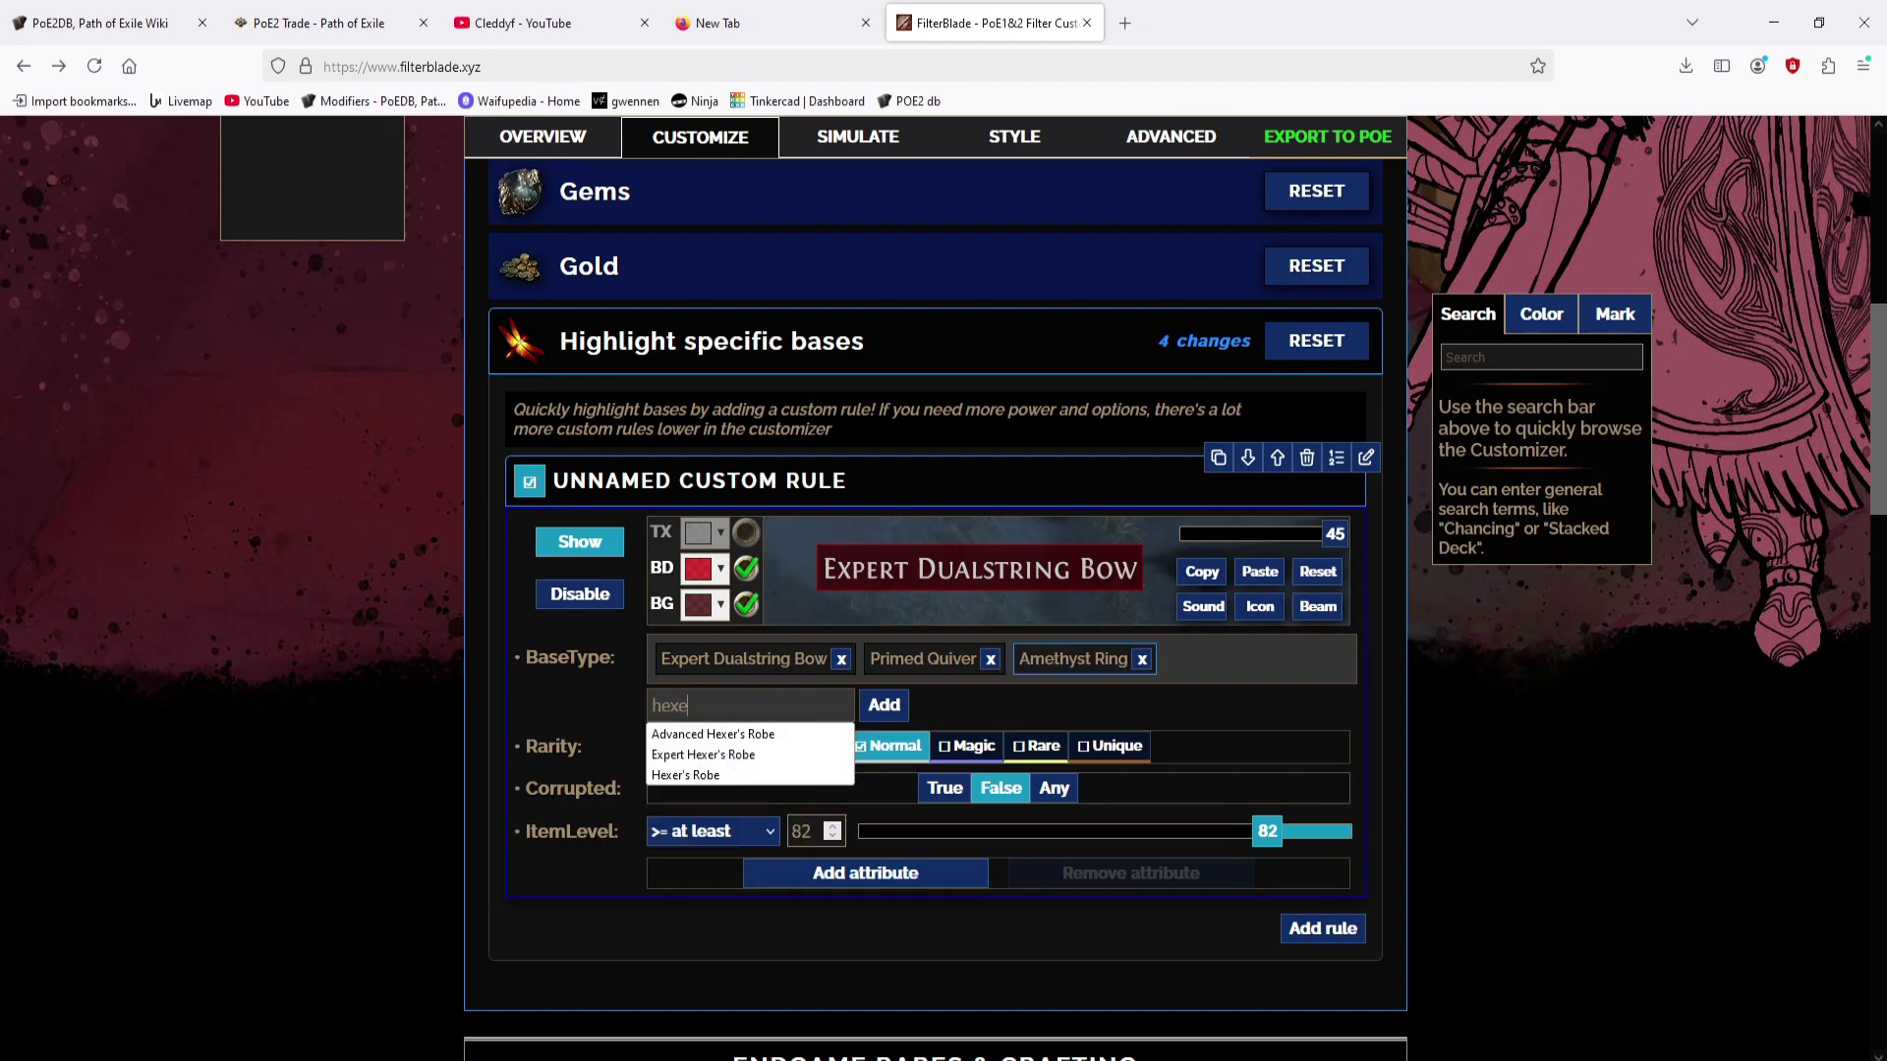
key("Return")
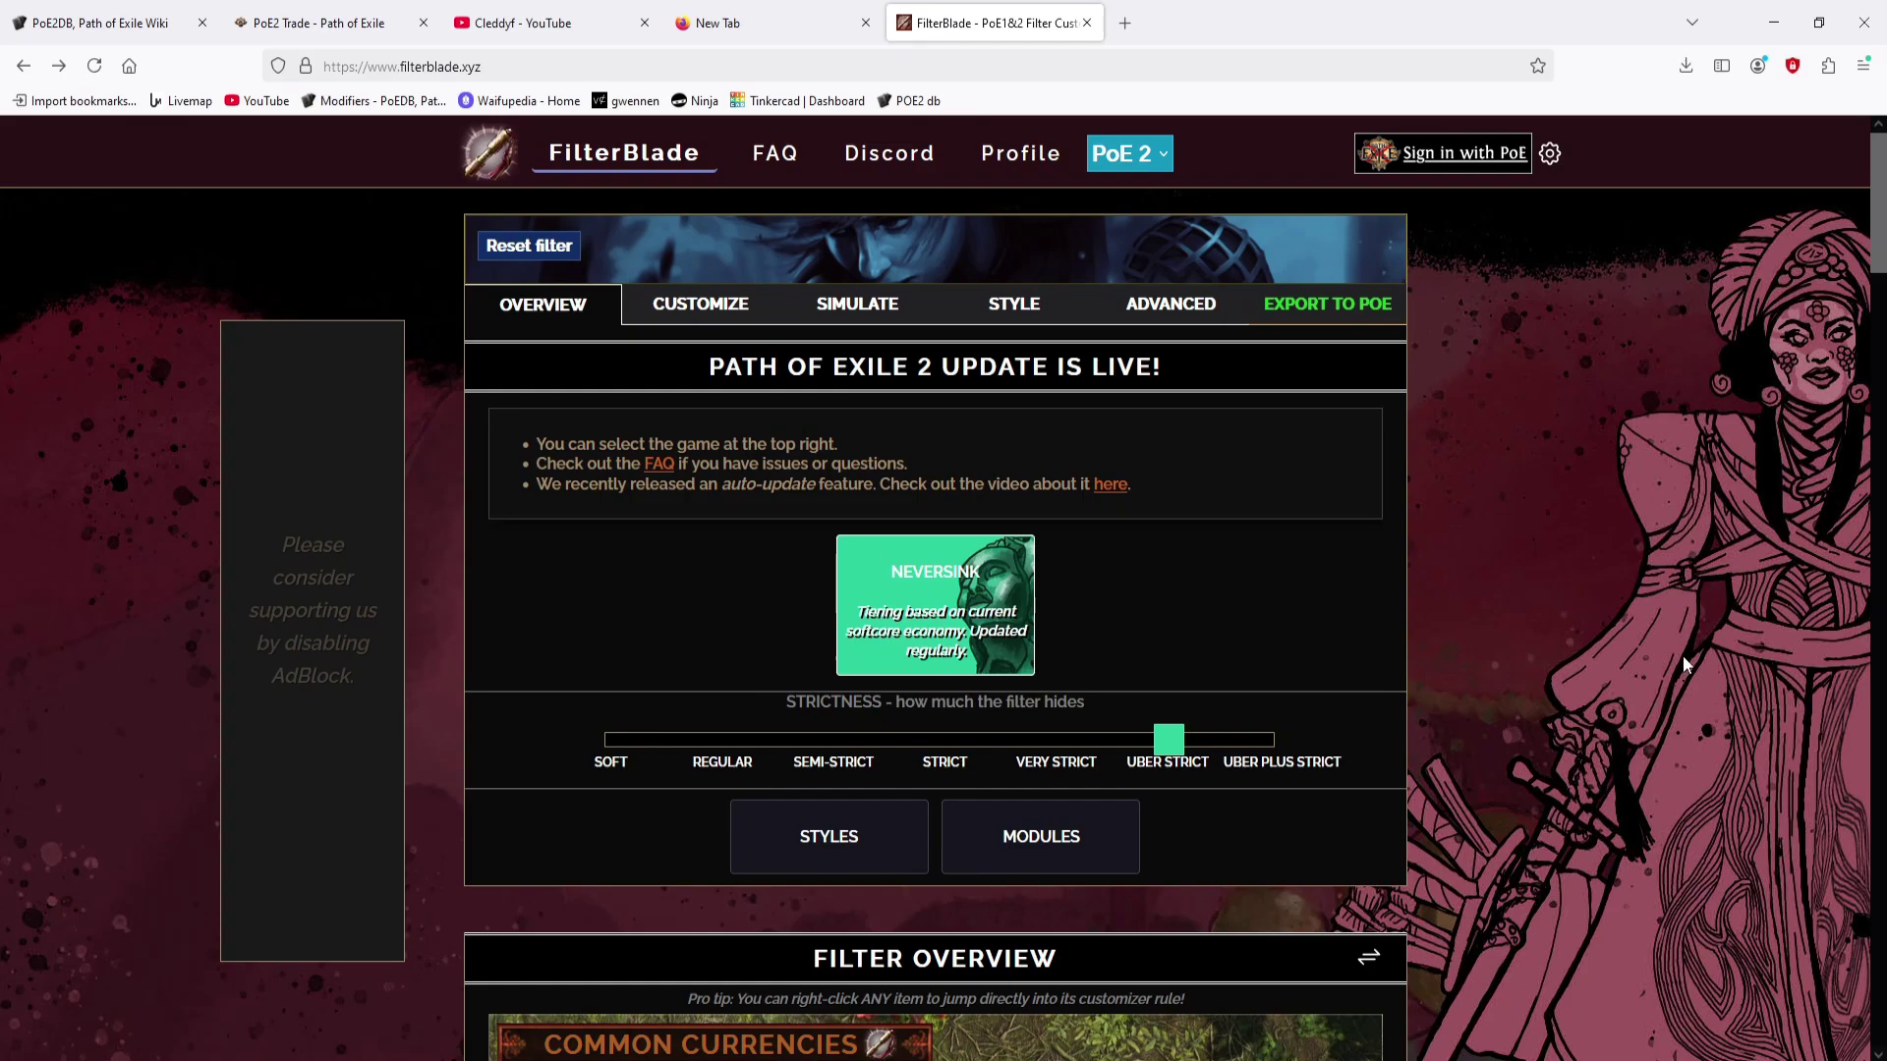
Step: Inspect Mirror of Kalandra and Divine Orb under Notable Drops and play a top item's sound
scroll(1671, 668, "down", 4)
scroll(1527, 587, "down", 8)
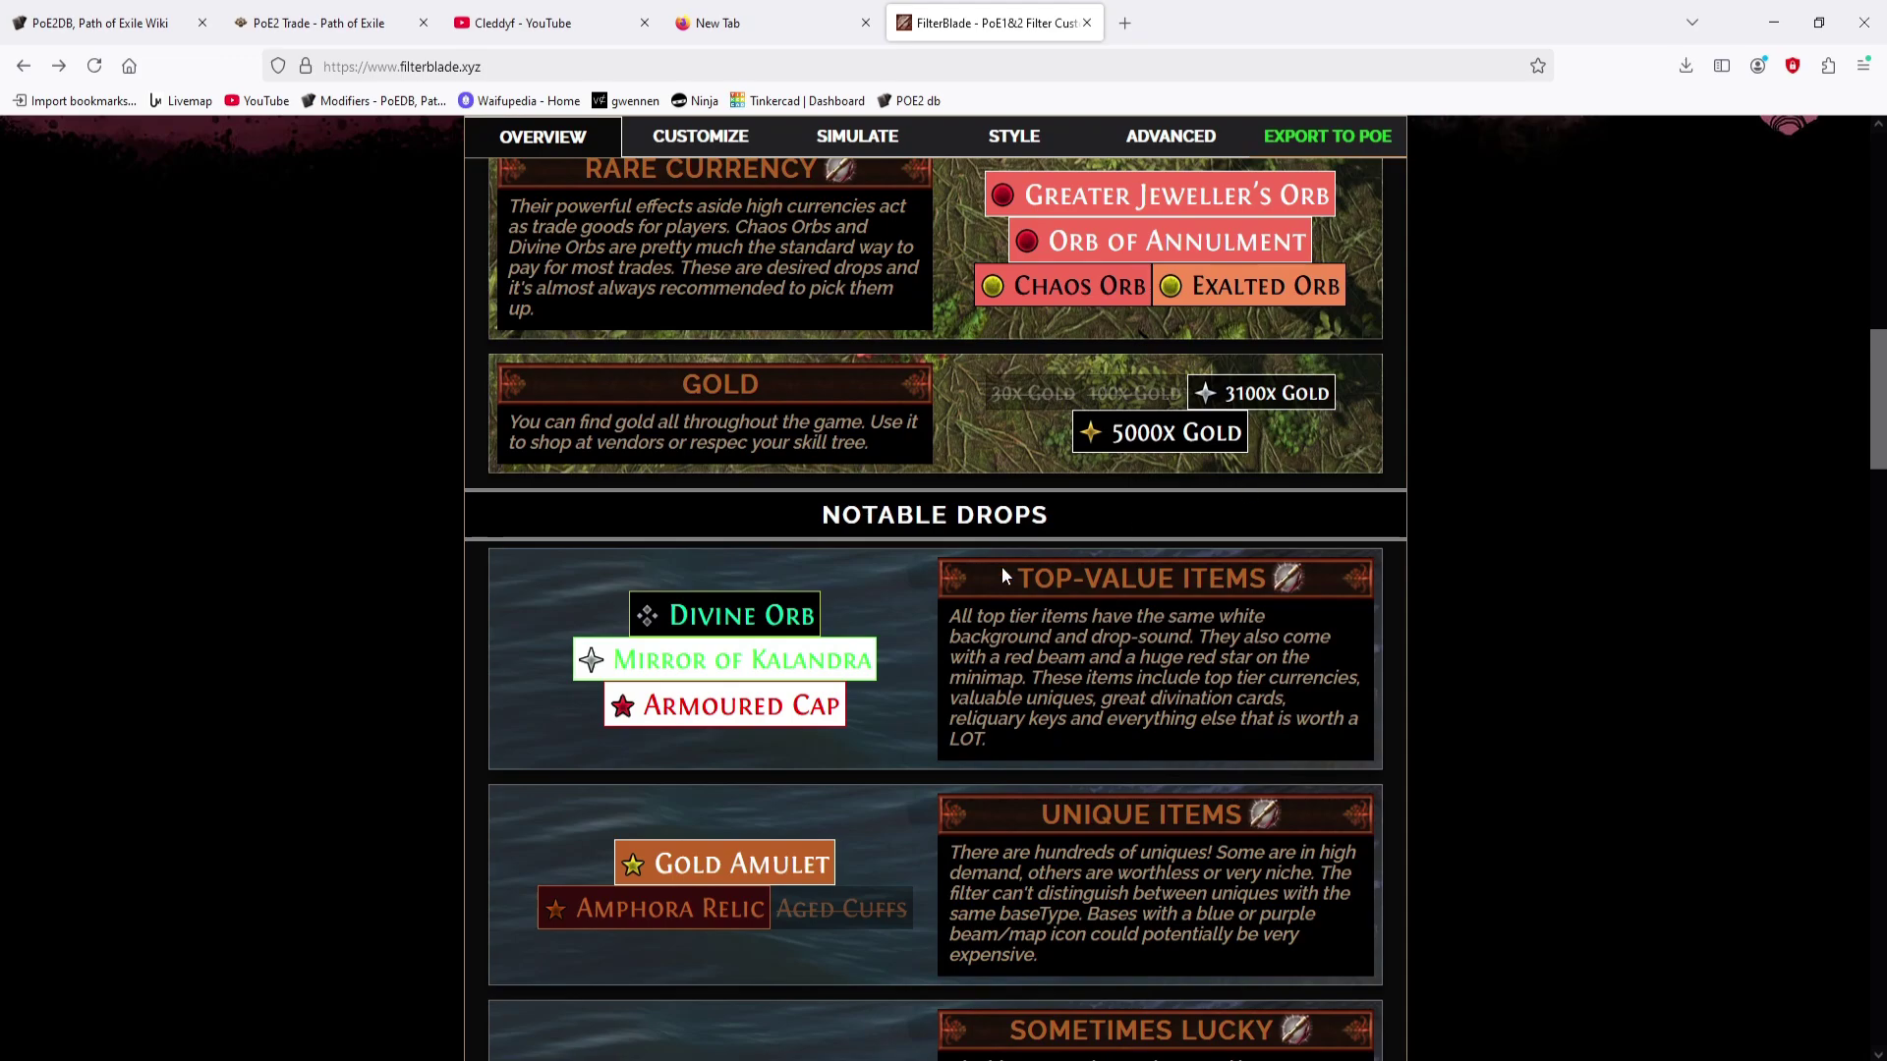
mouse_move(798, 676)
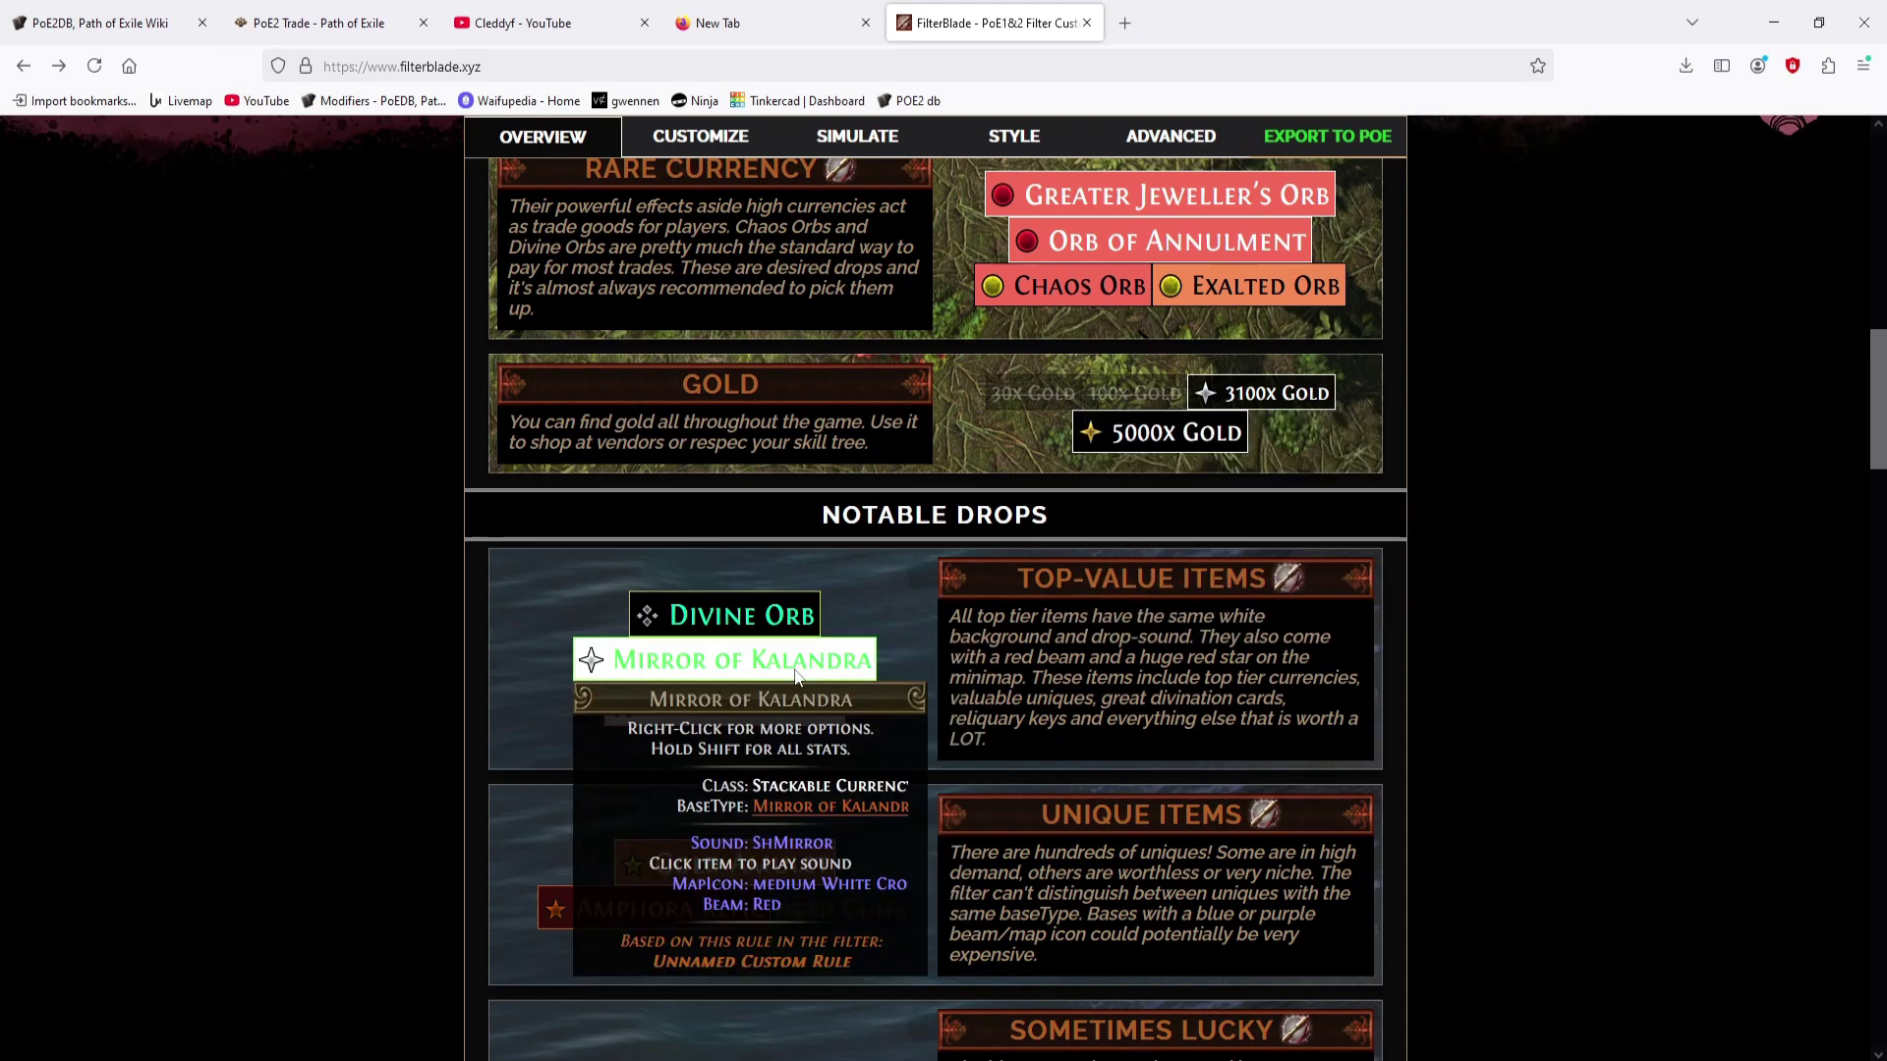
mouse_move(697, 619)
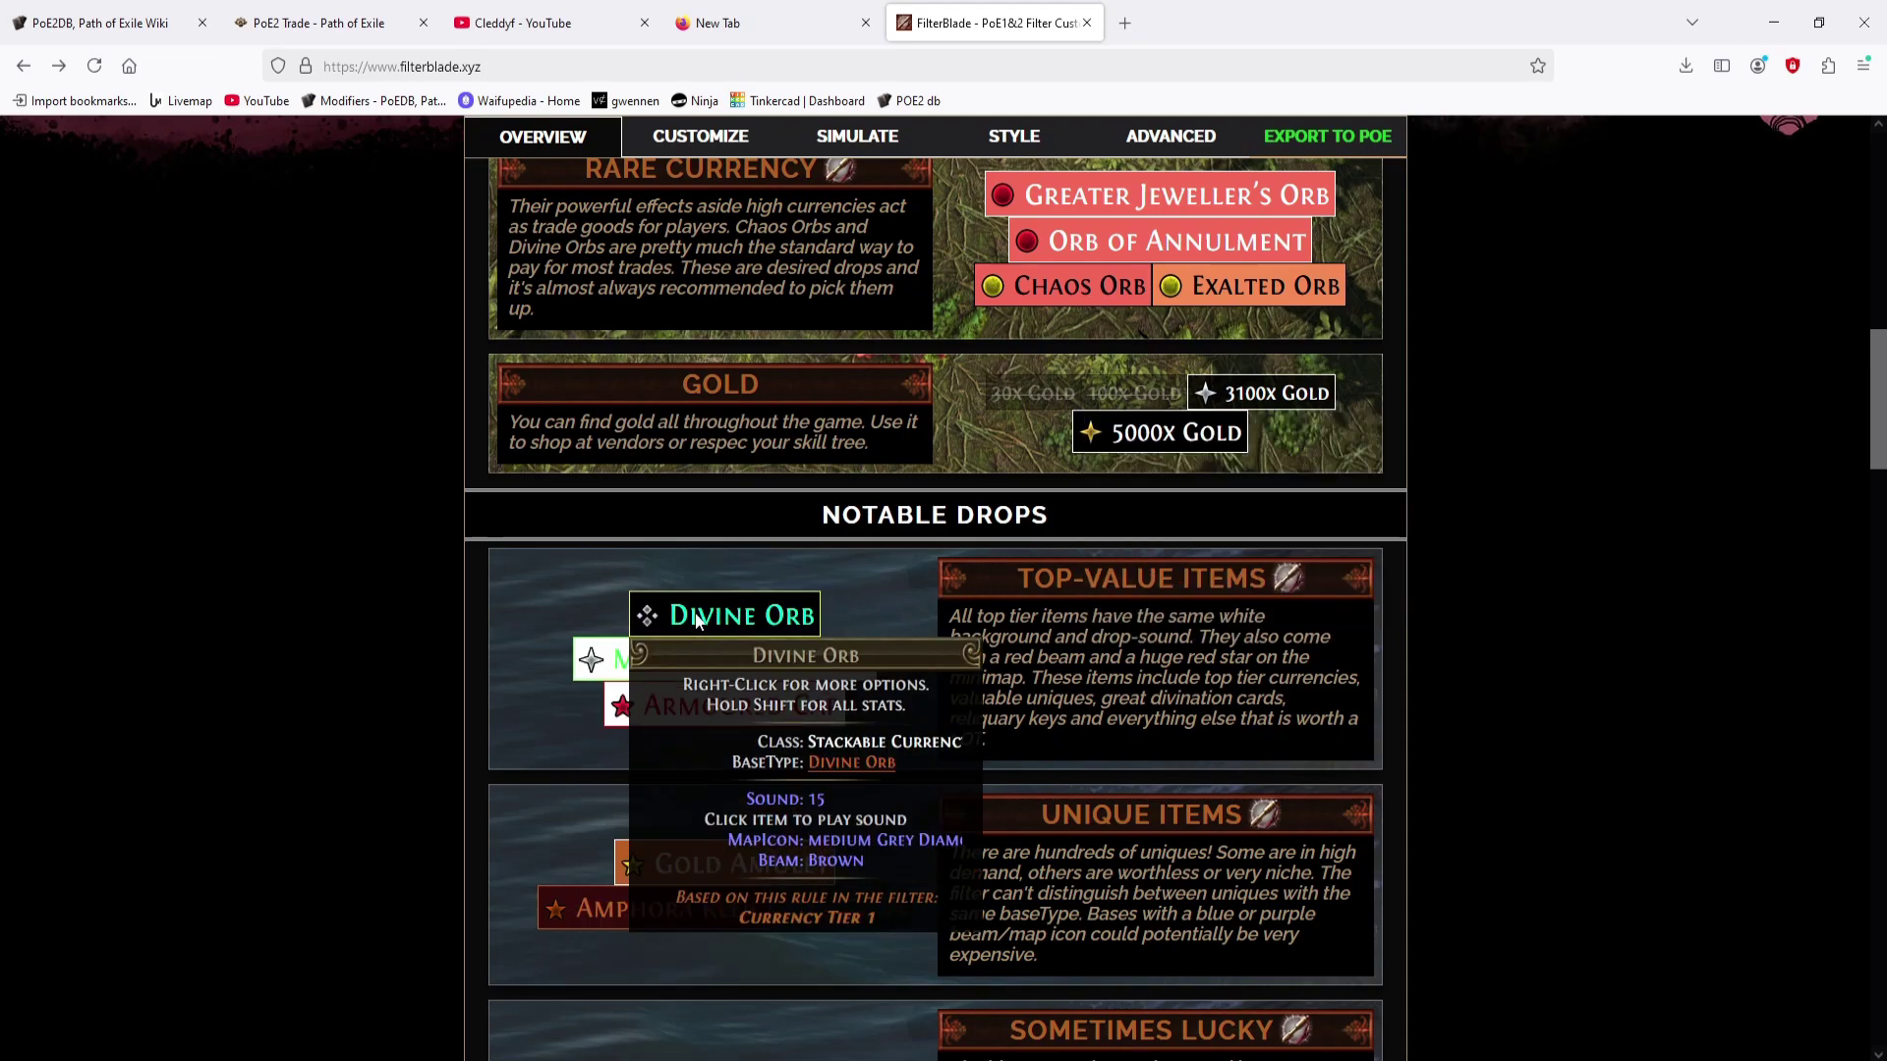
left_click(816, 657)
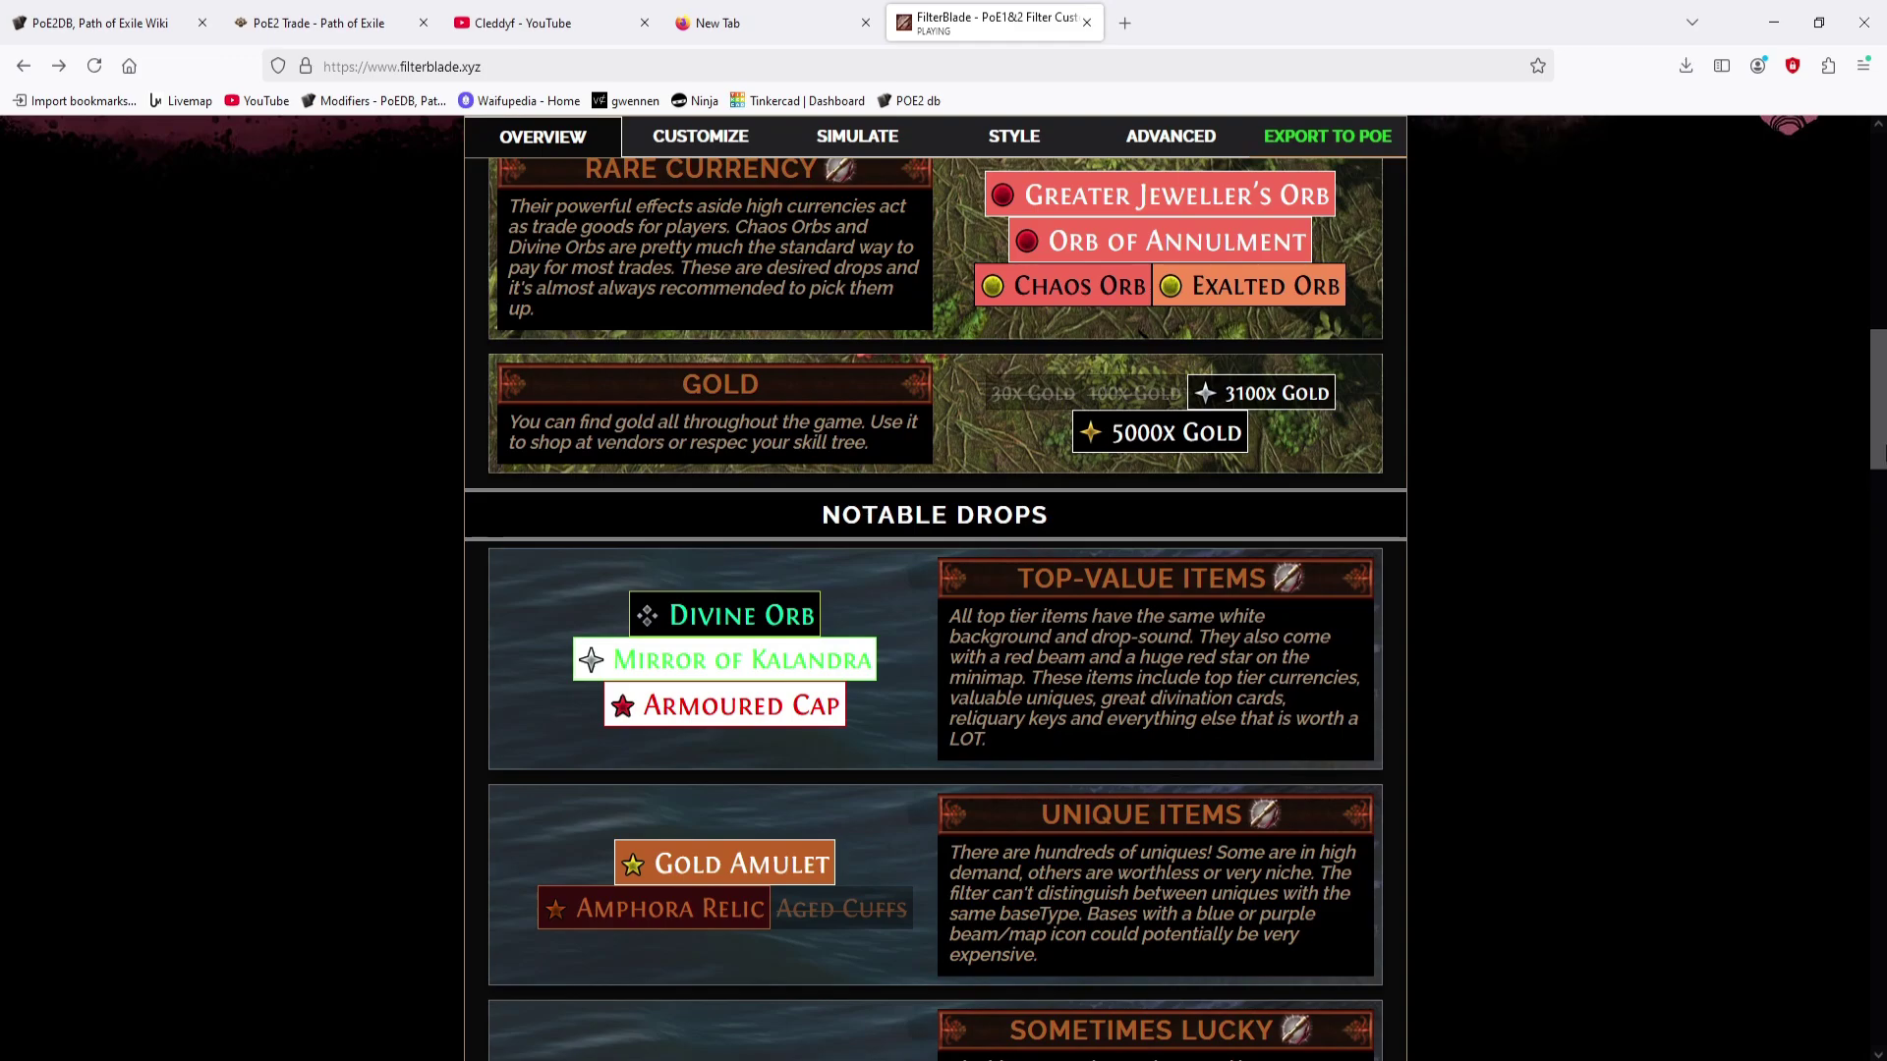
scroll(856, 491, "up", 10)
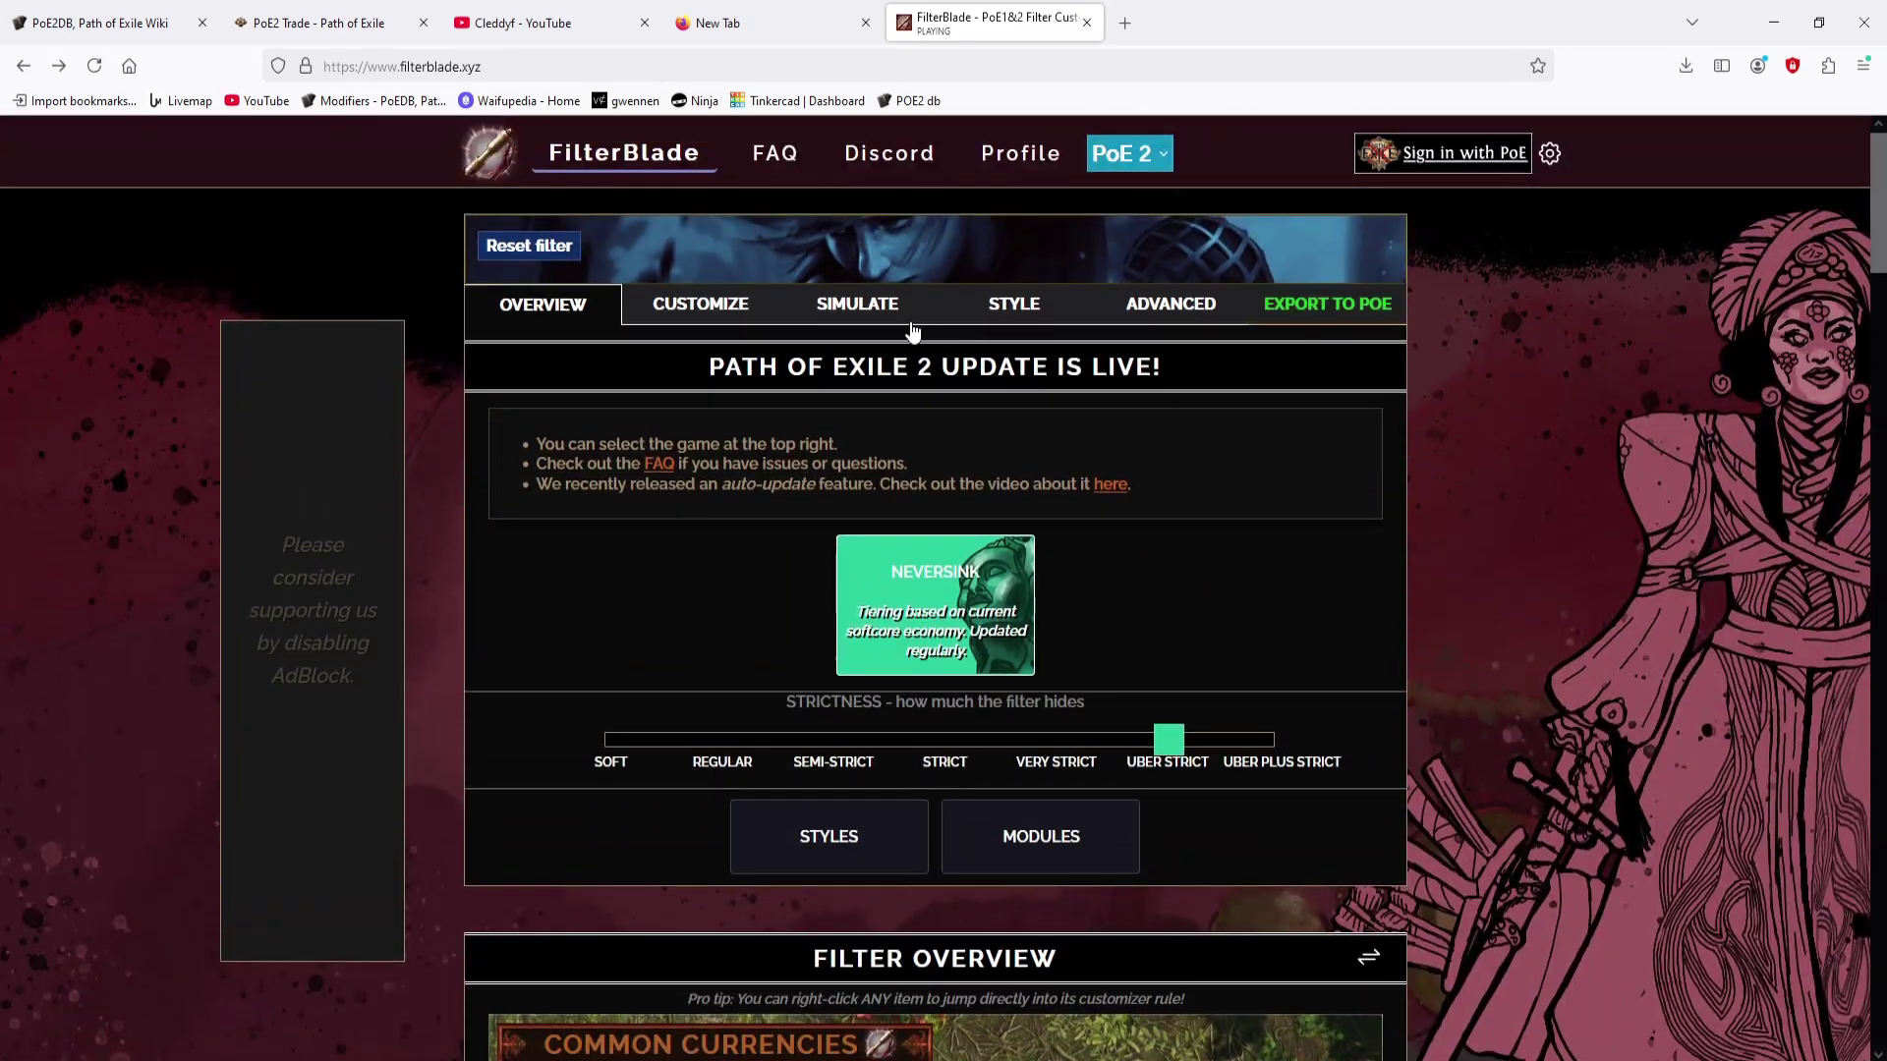
Step: Simulate seven batches of valuable loot, then export to PoE without saving
left_click(856, 307)
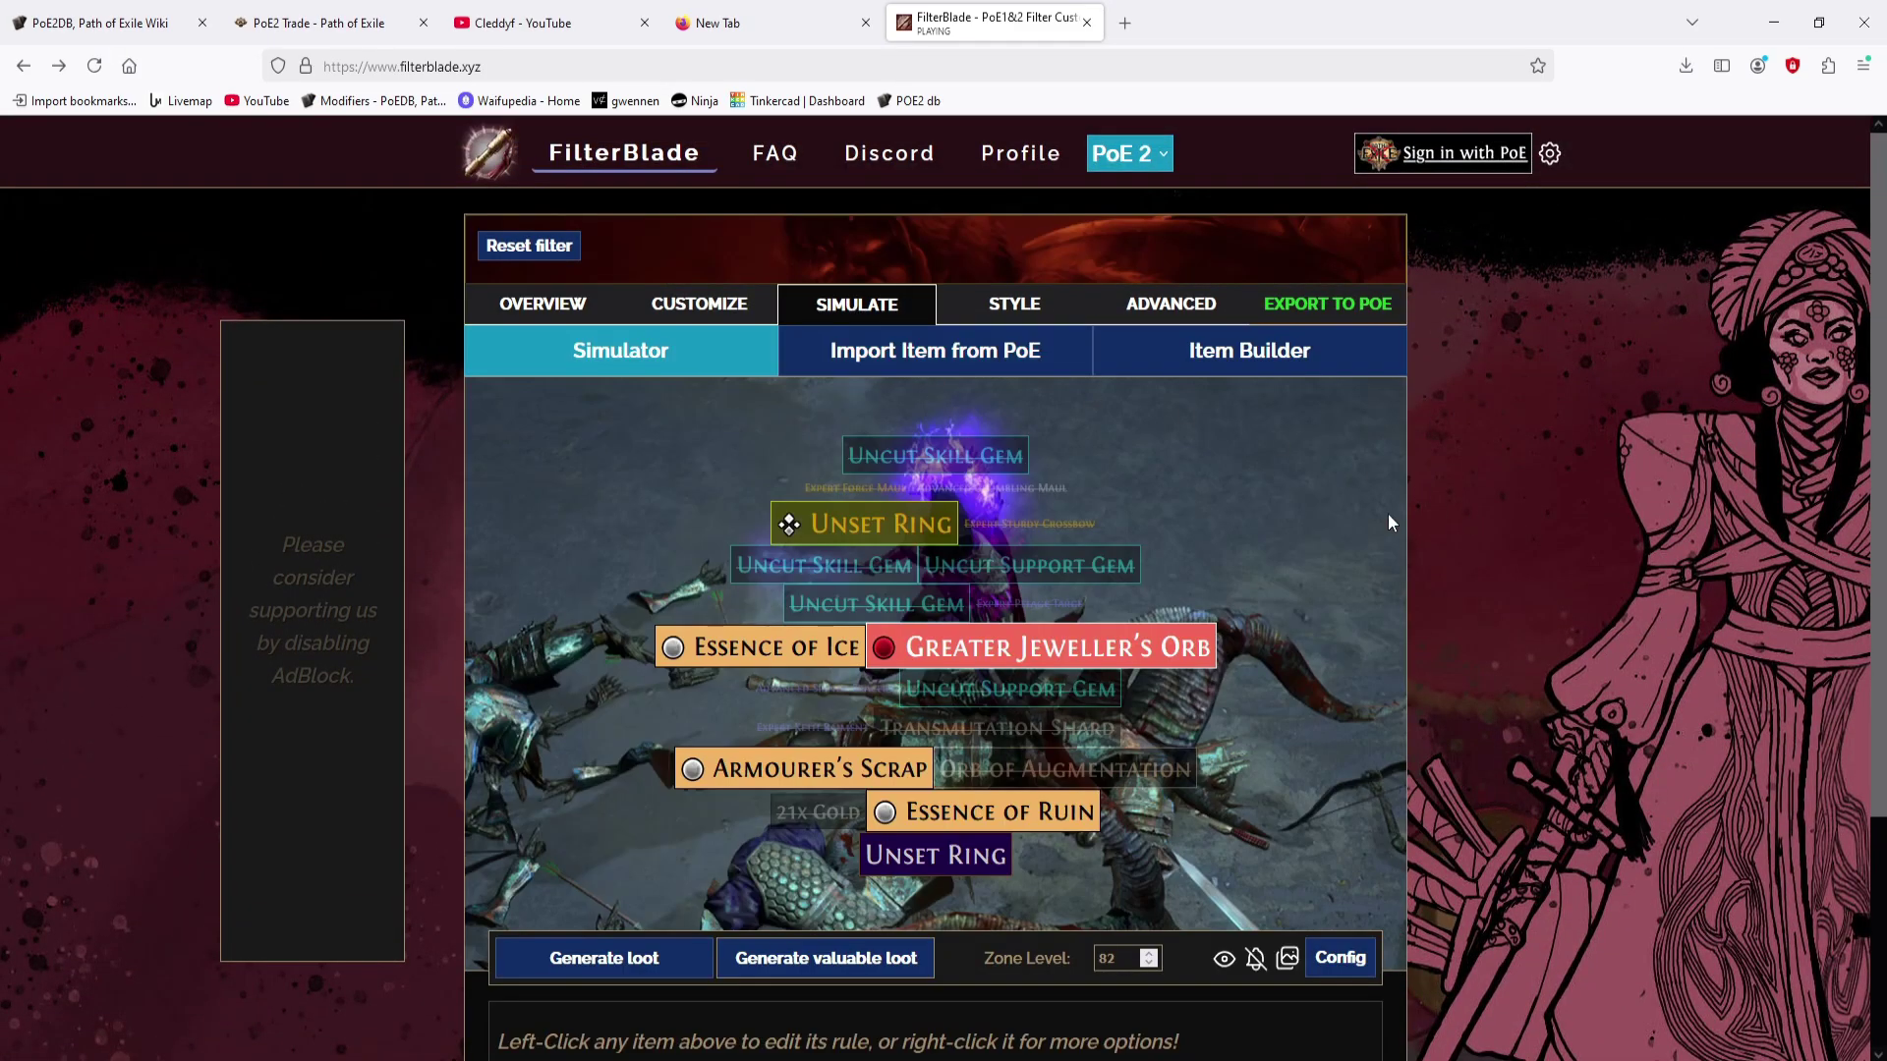
left_click(784, 962)
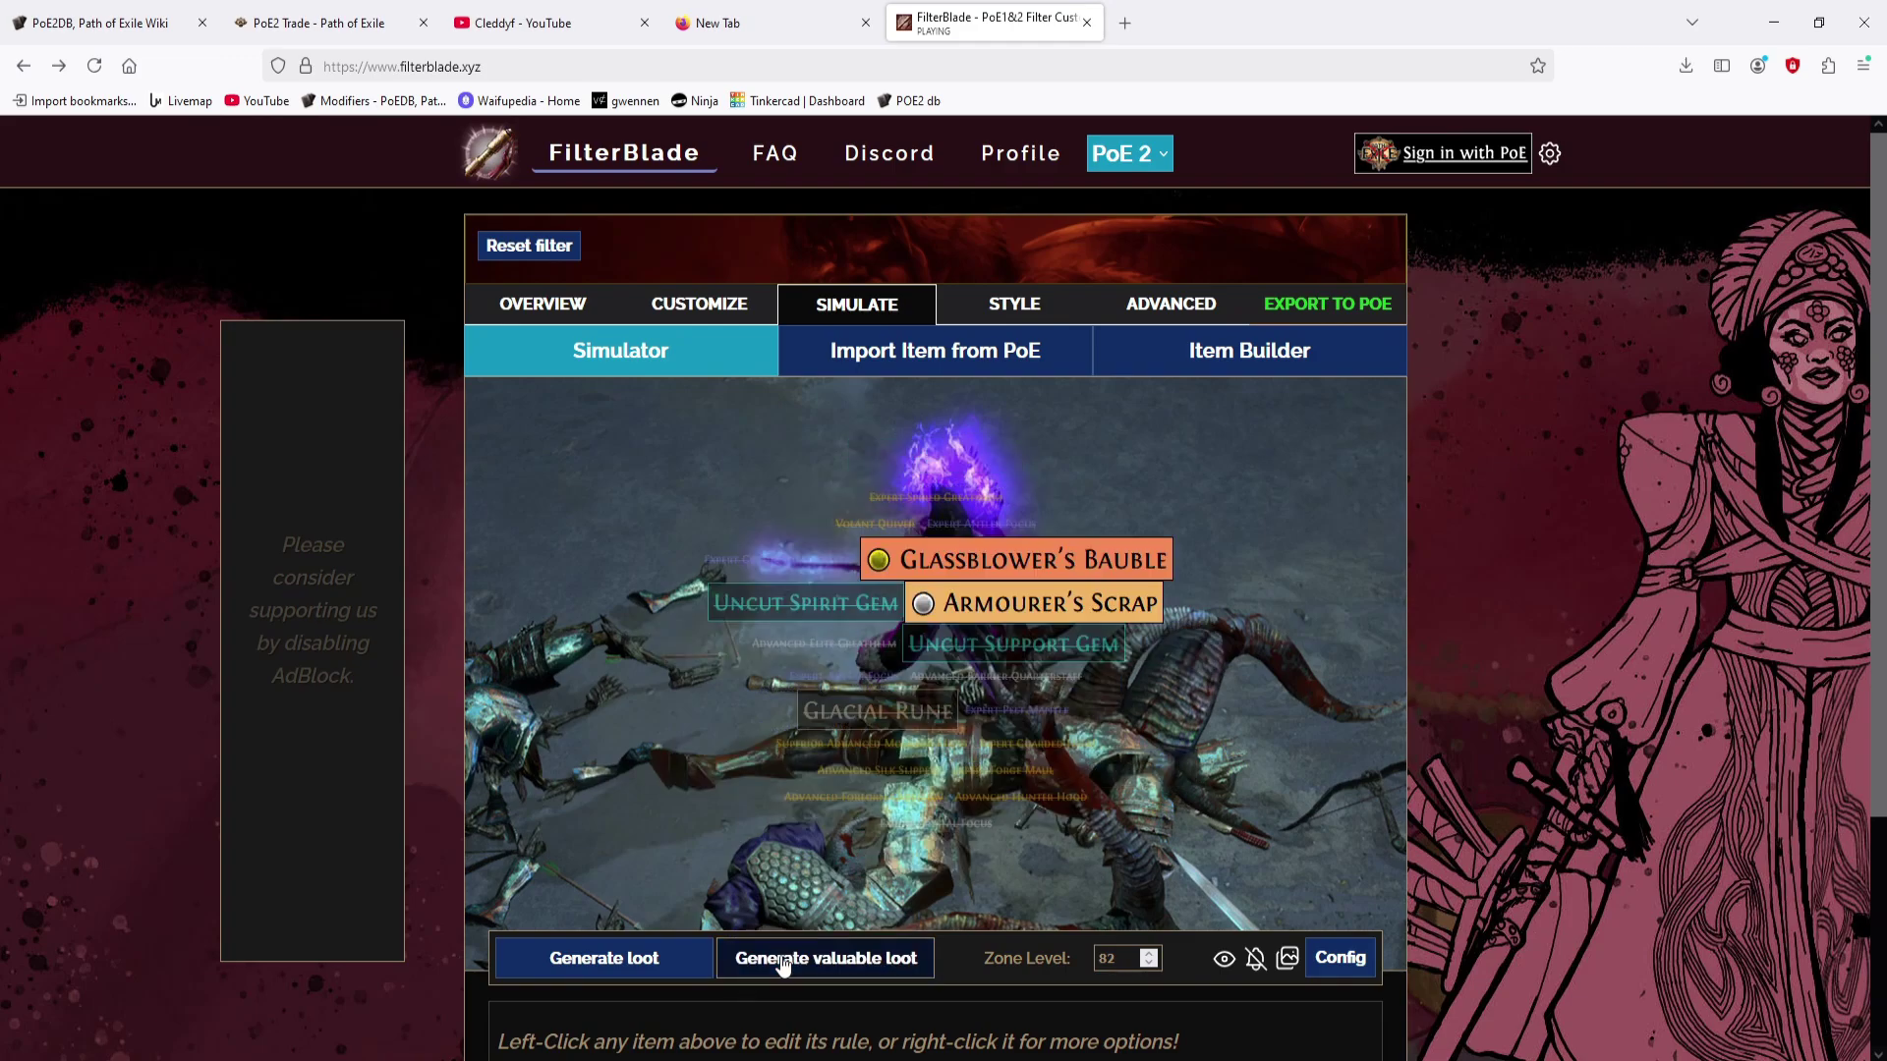
left_click(786, 963)
left_click(792, 964)
left_click(801, 968)
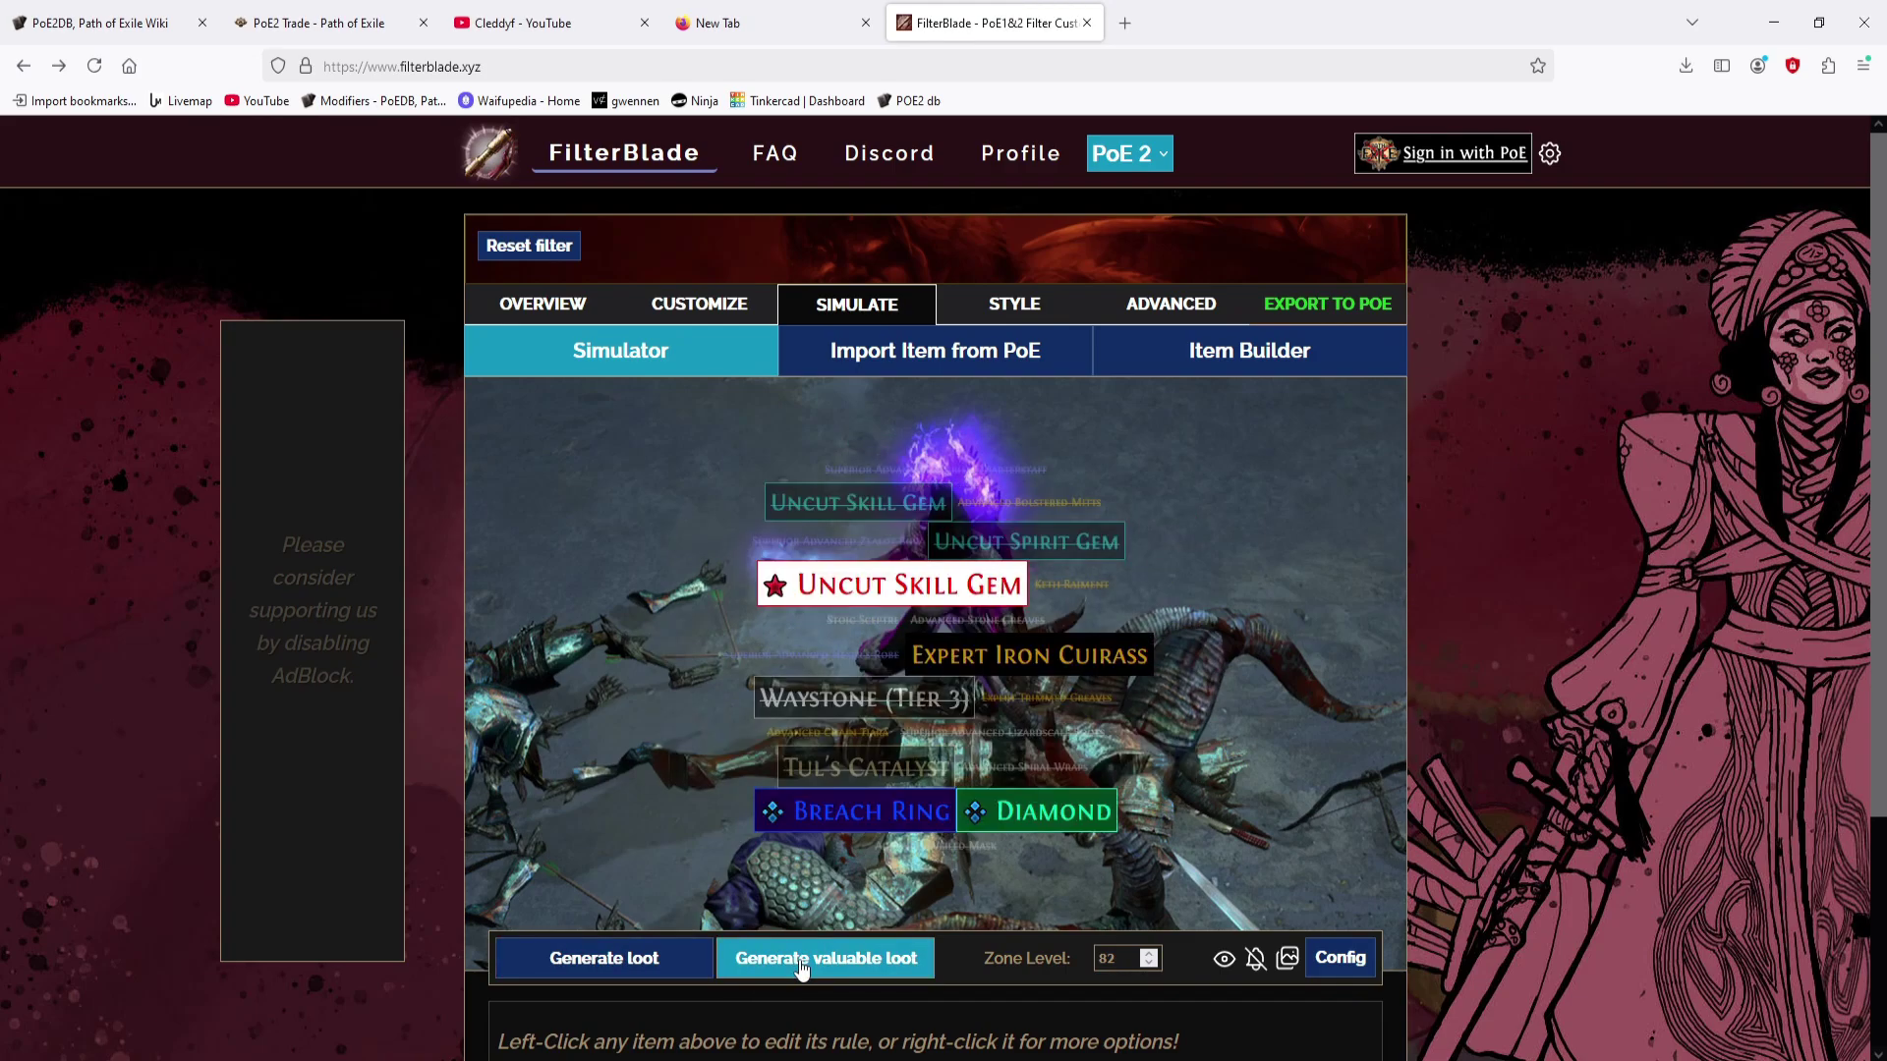
left_click(802, 968)
left_click(802, 968)
left_click(802, 968)
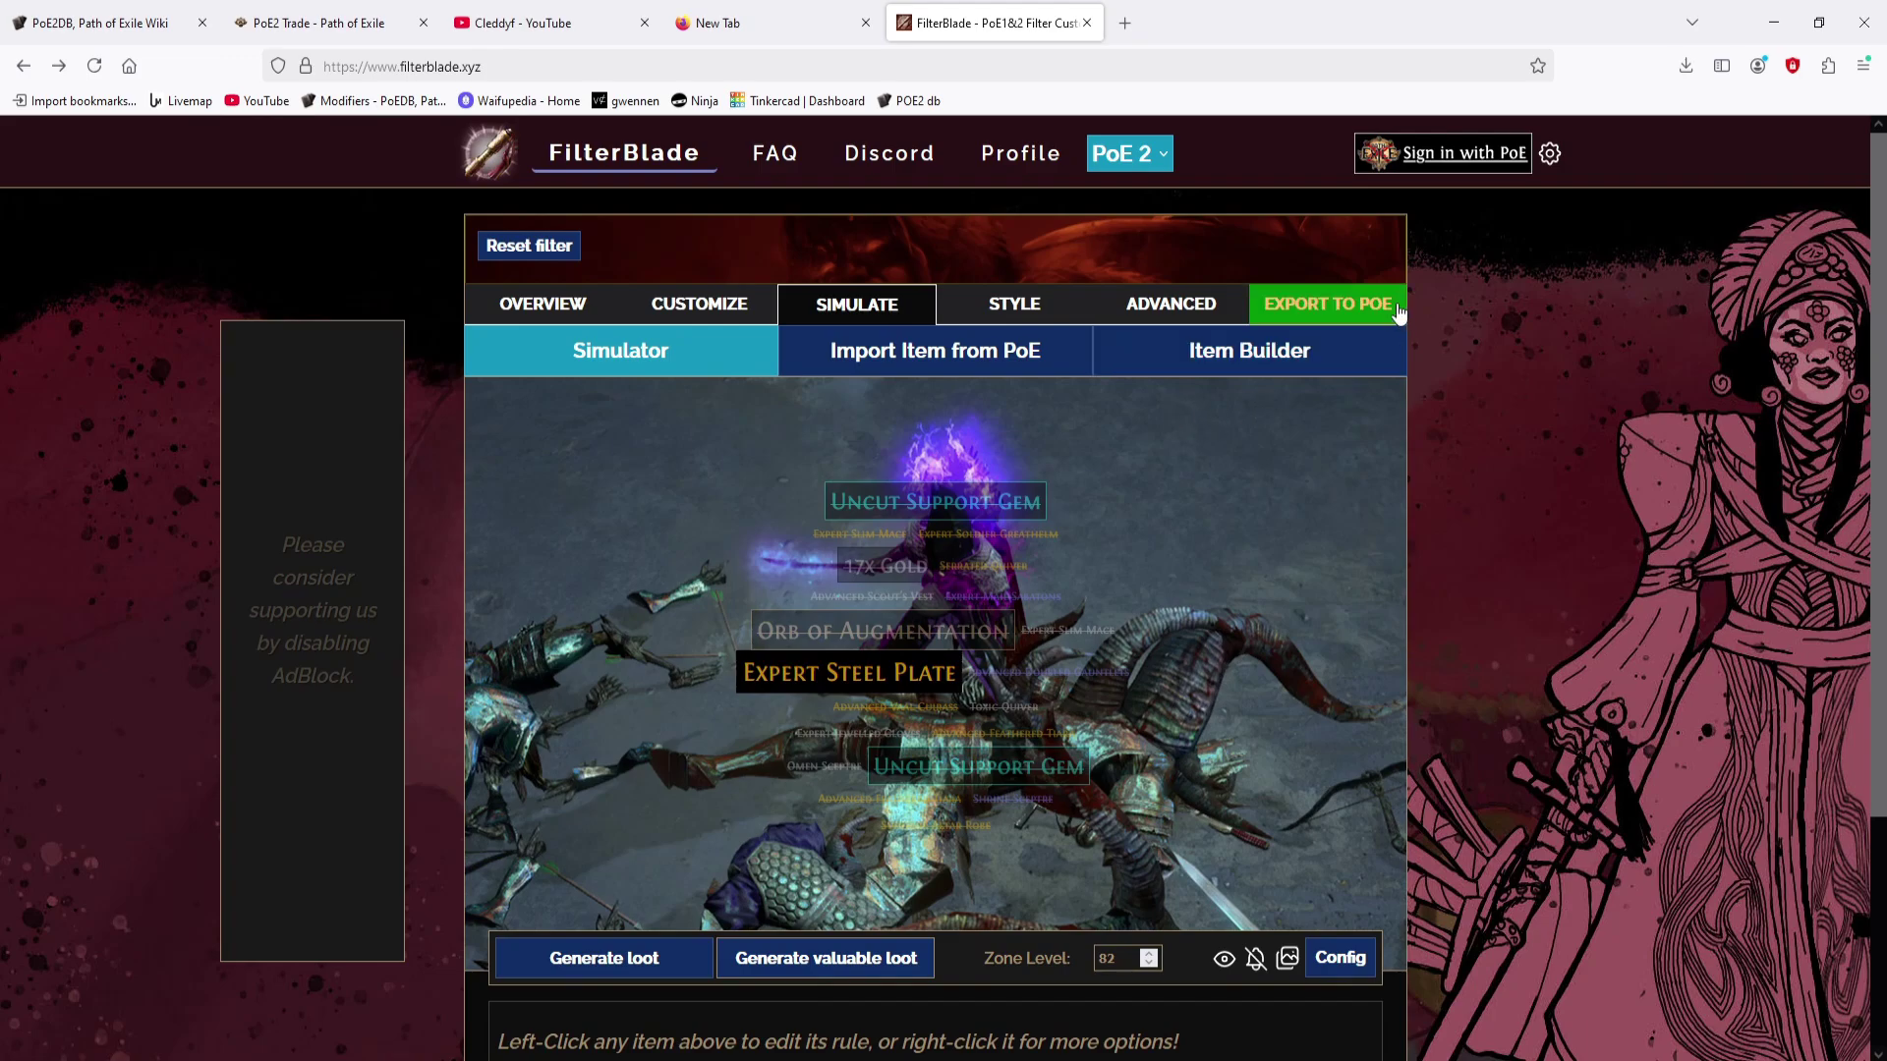
left_click(1327, 304)
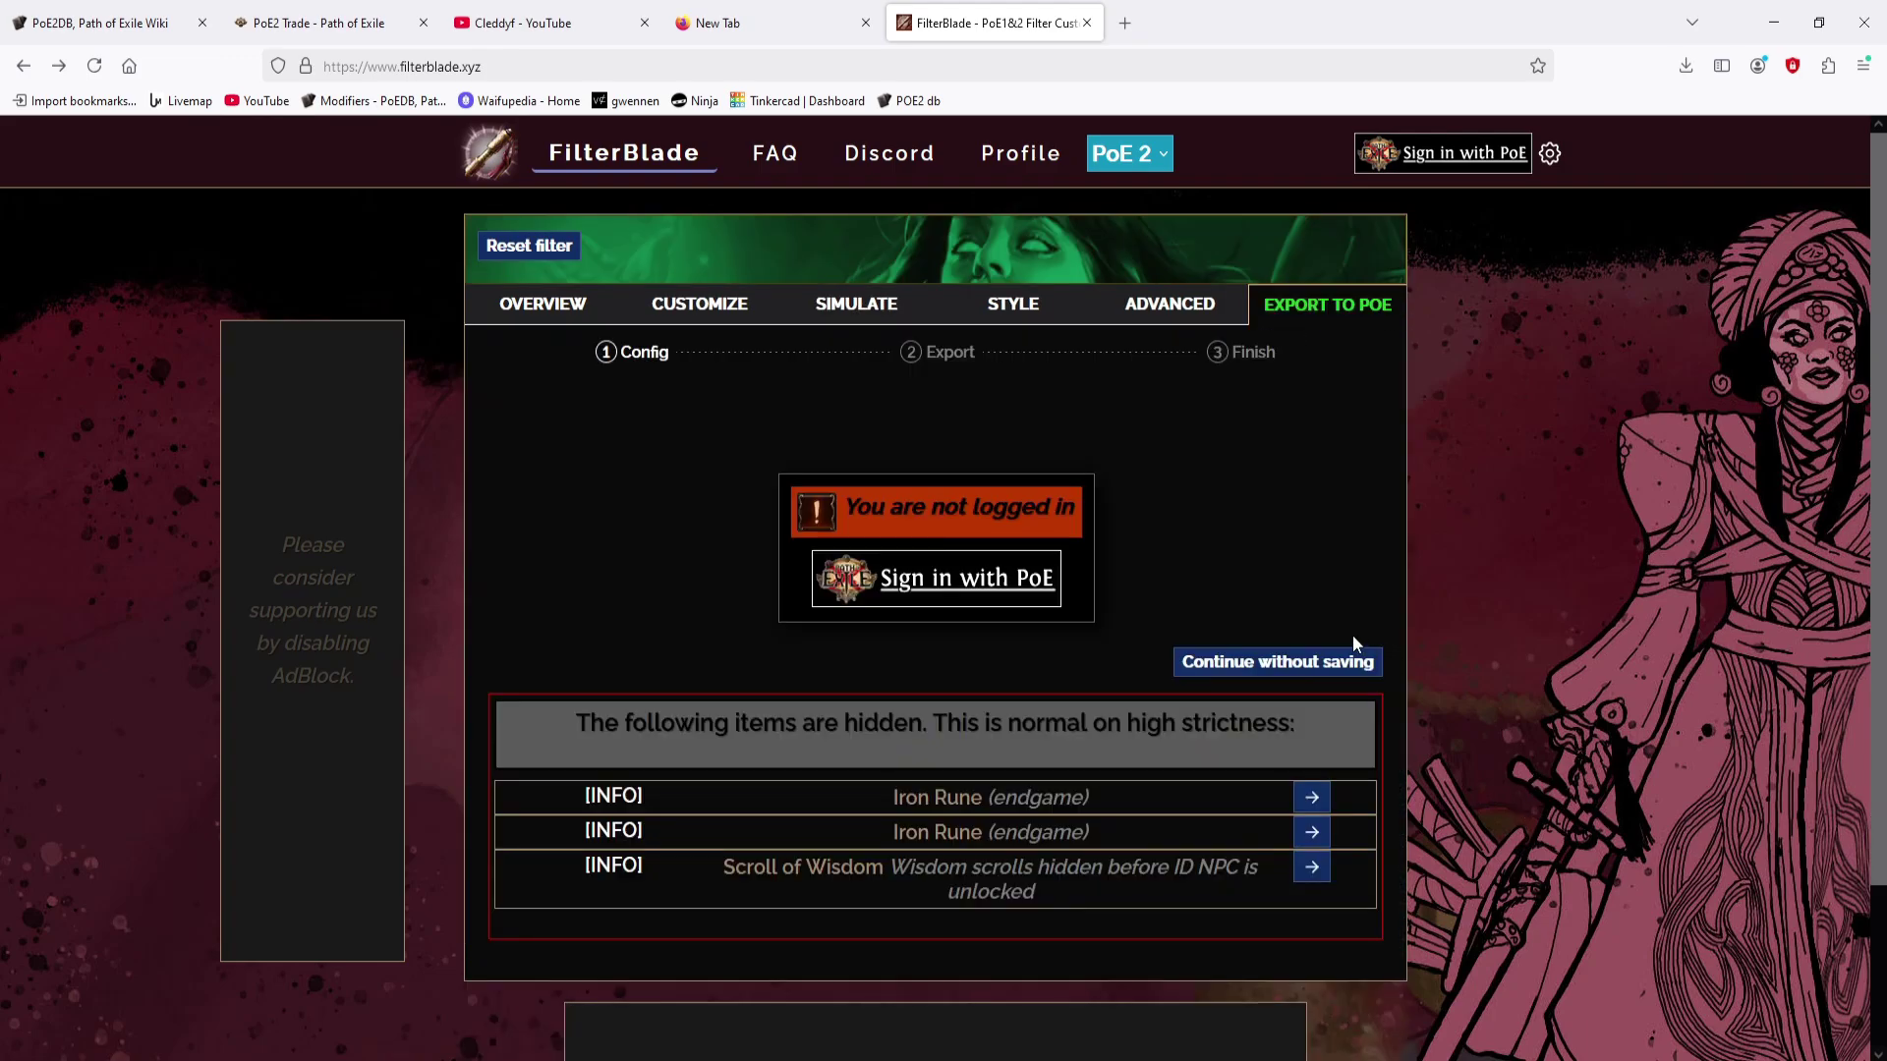
left_click(1280, 663)
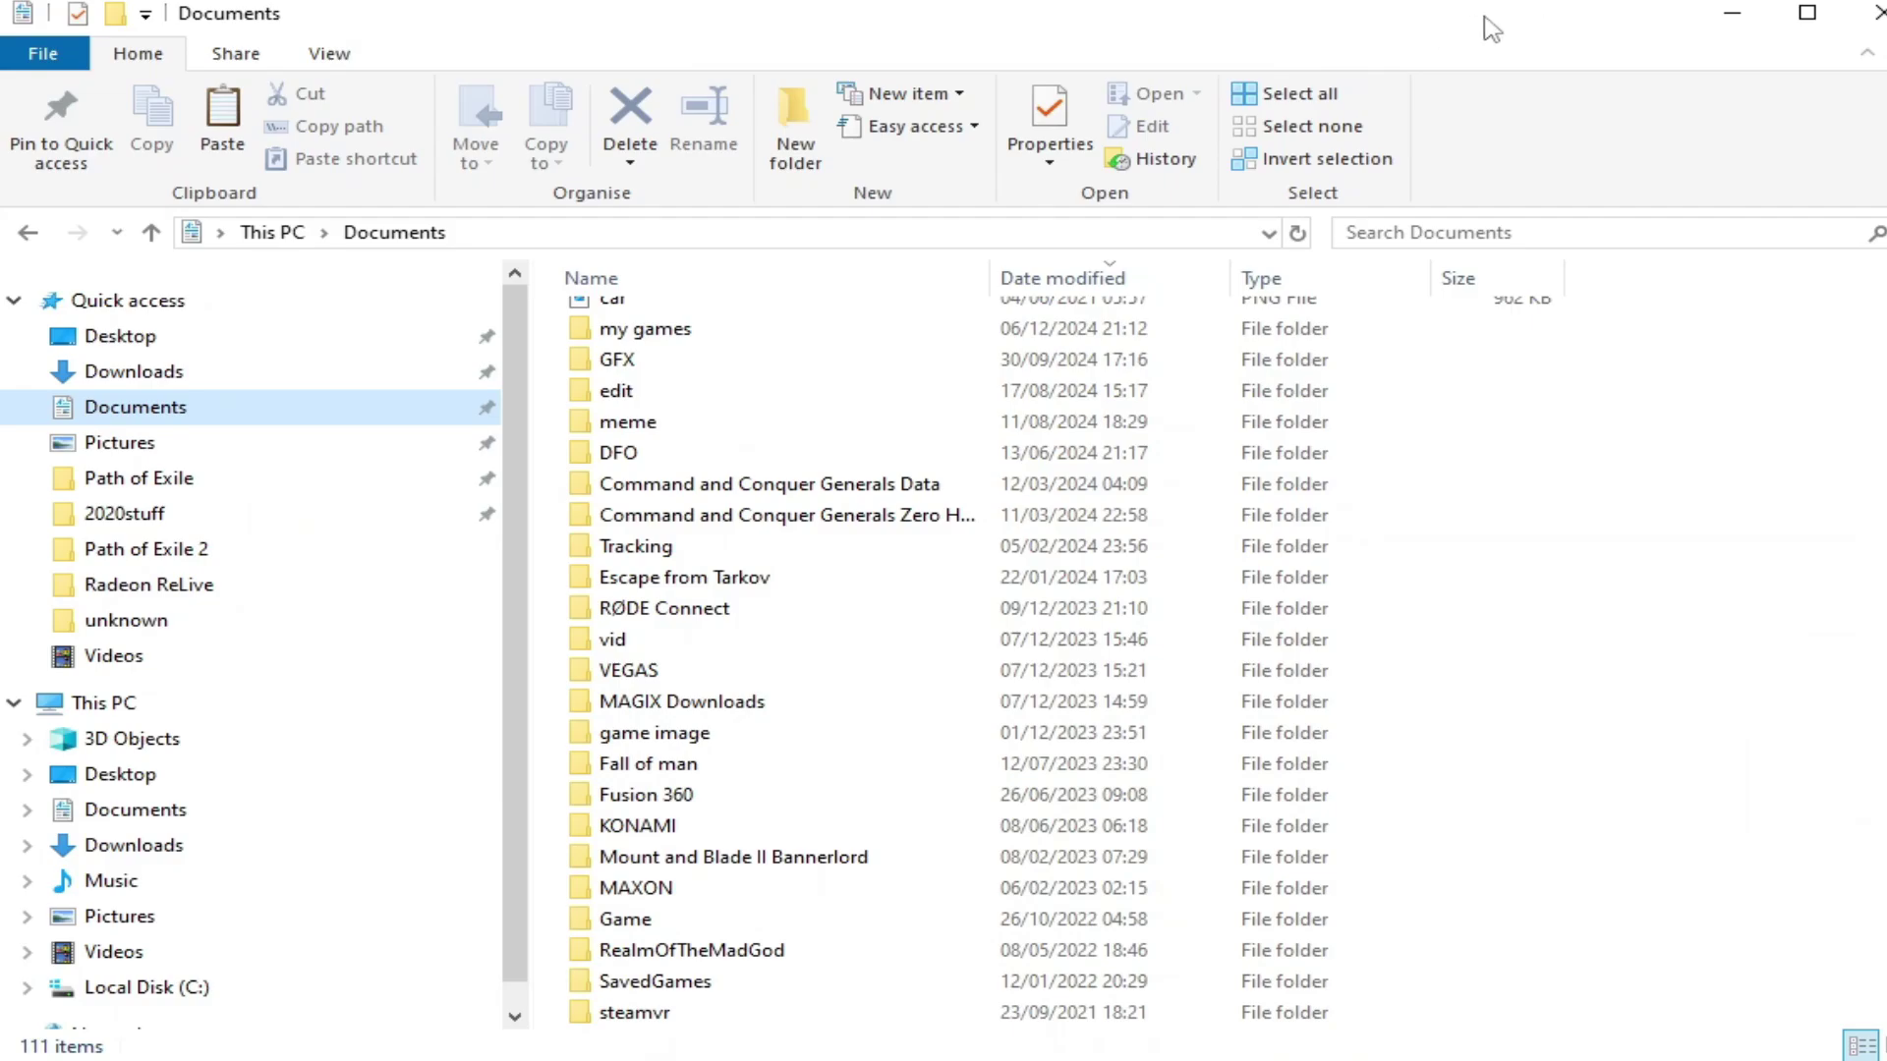
Step: Save FilterBlade.filter into the my games > Path of Exile 2 folder
double_click(762, 332)
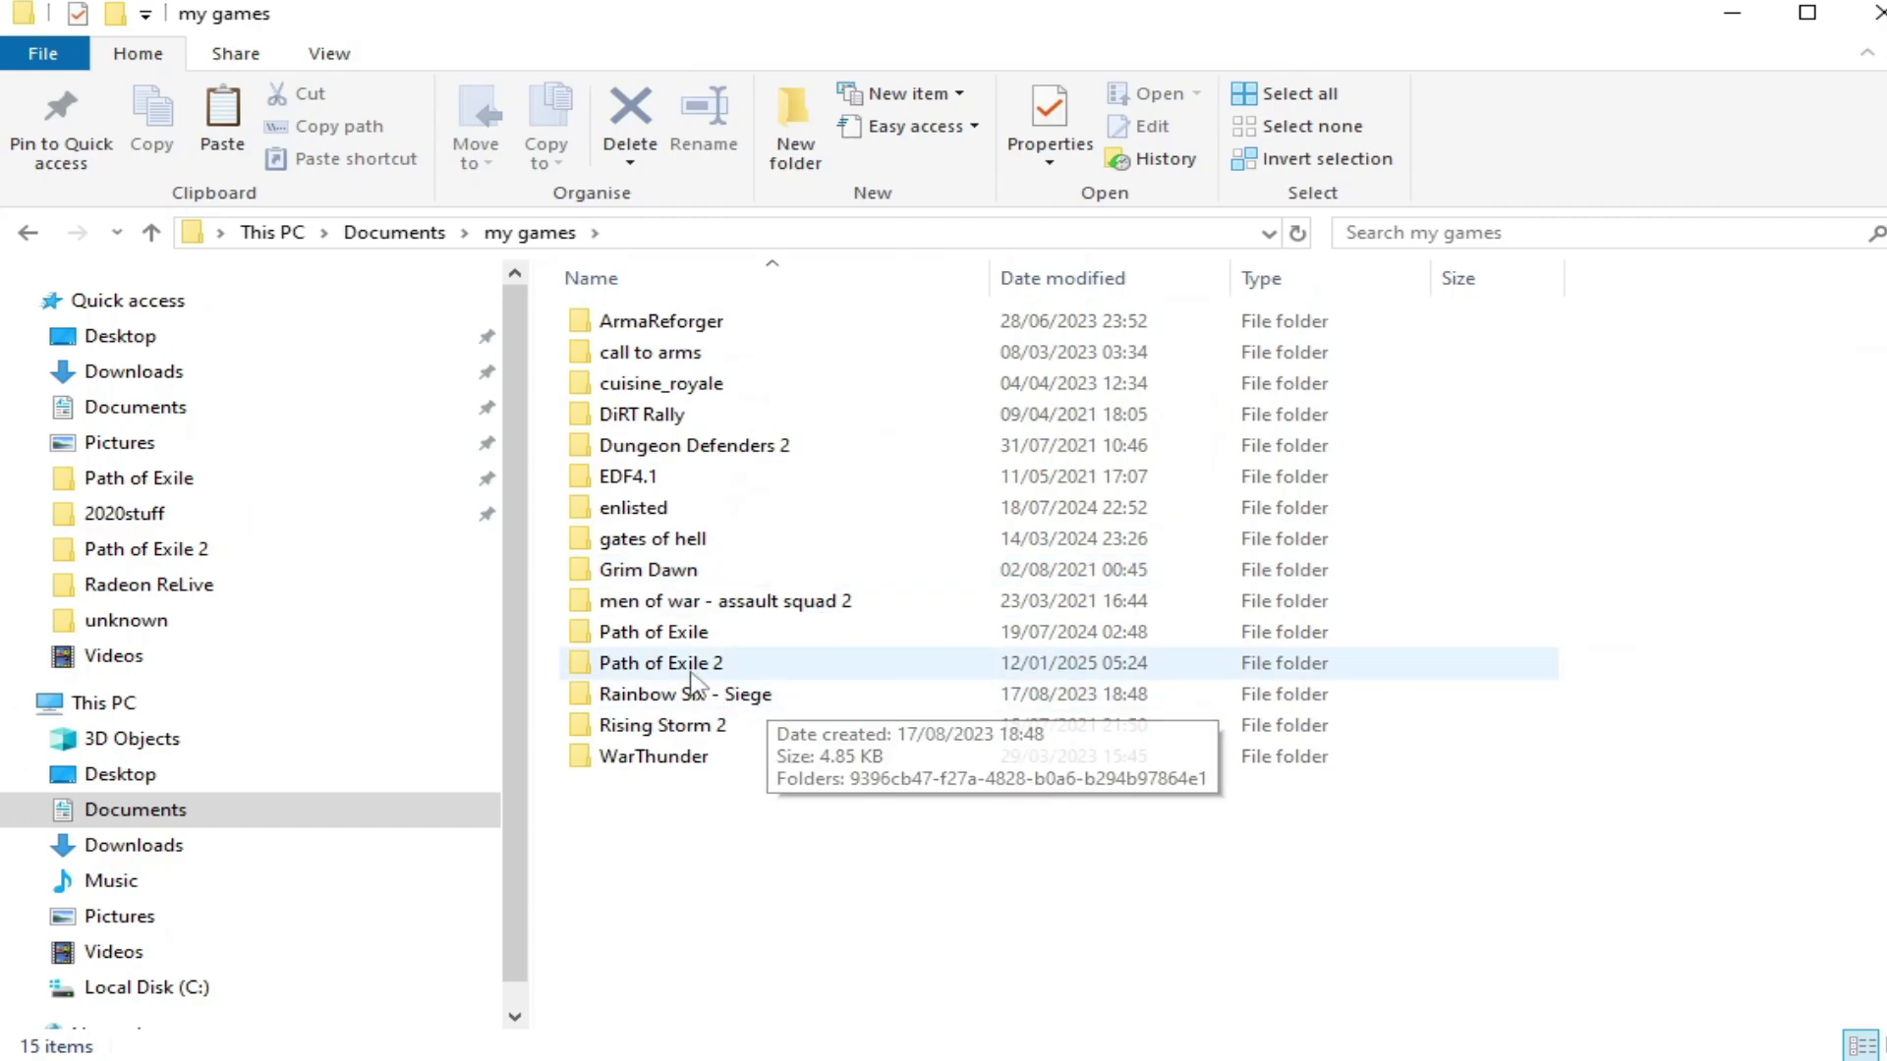
double_click(661, 663)
key("ctrl+v")
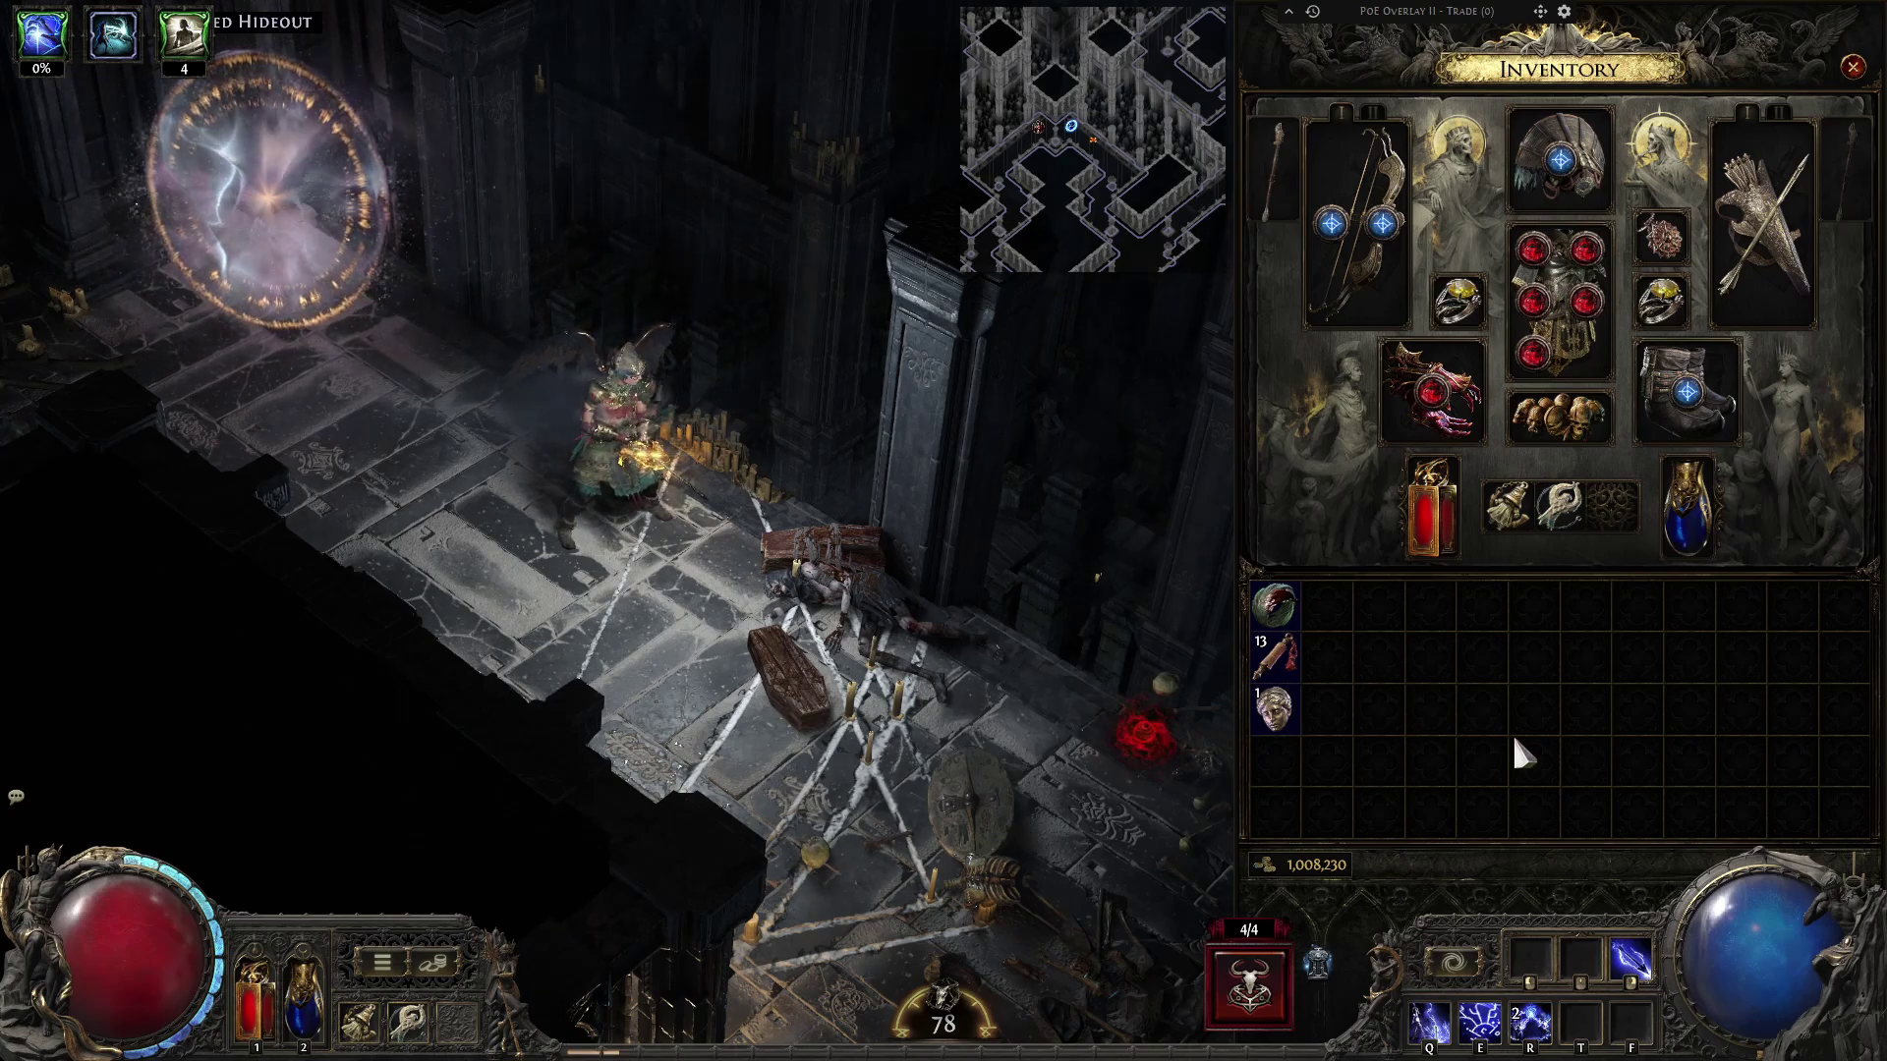
Step: Drop a Divine Orb from the inventory to see its old label, then pick it up
left_click(1275, 708)
left_click(739, 662)
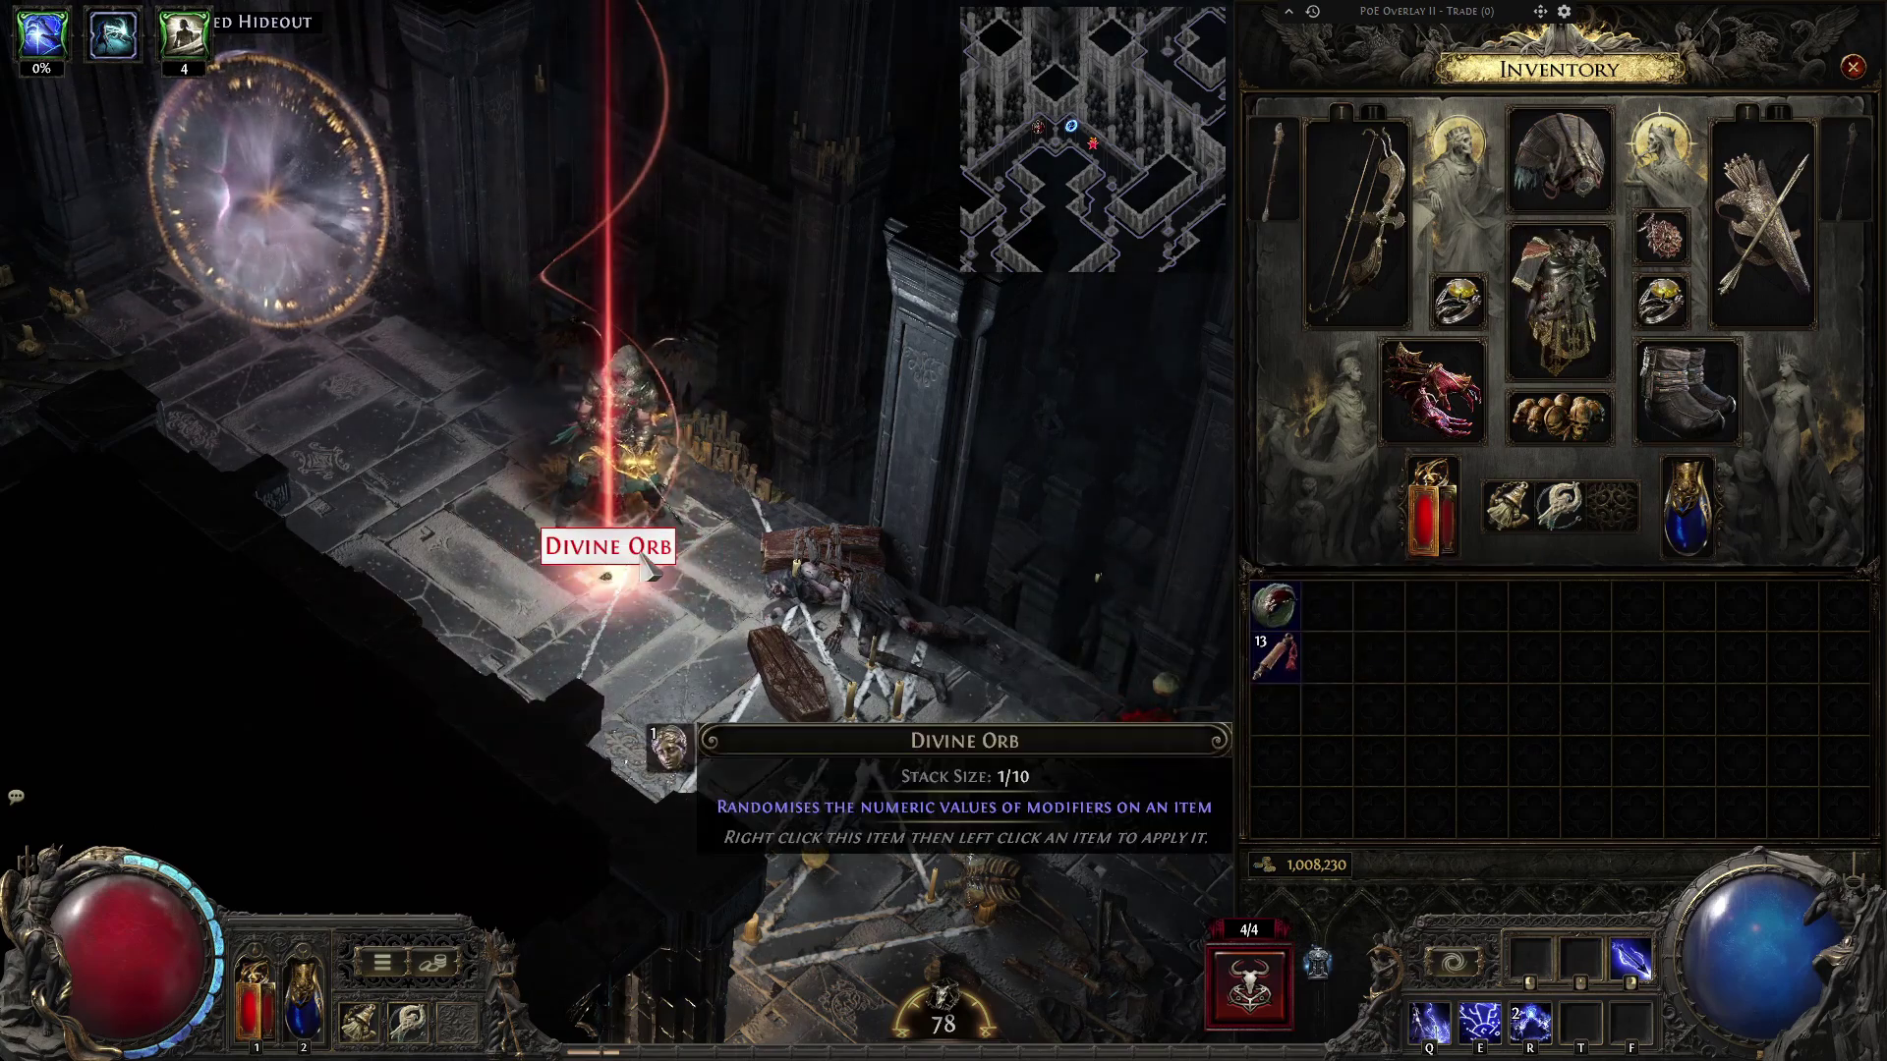
left_click(609, 547)
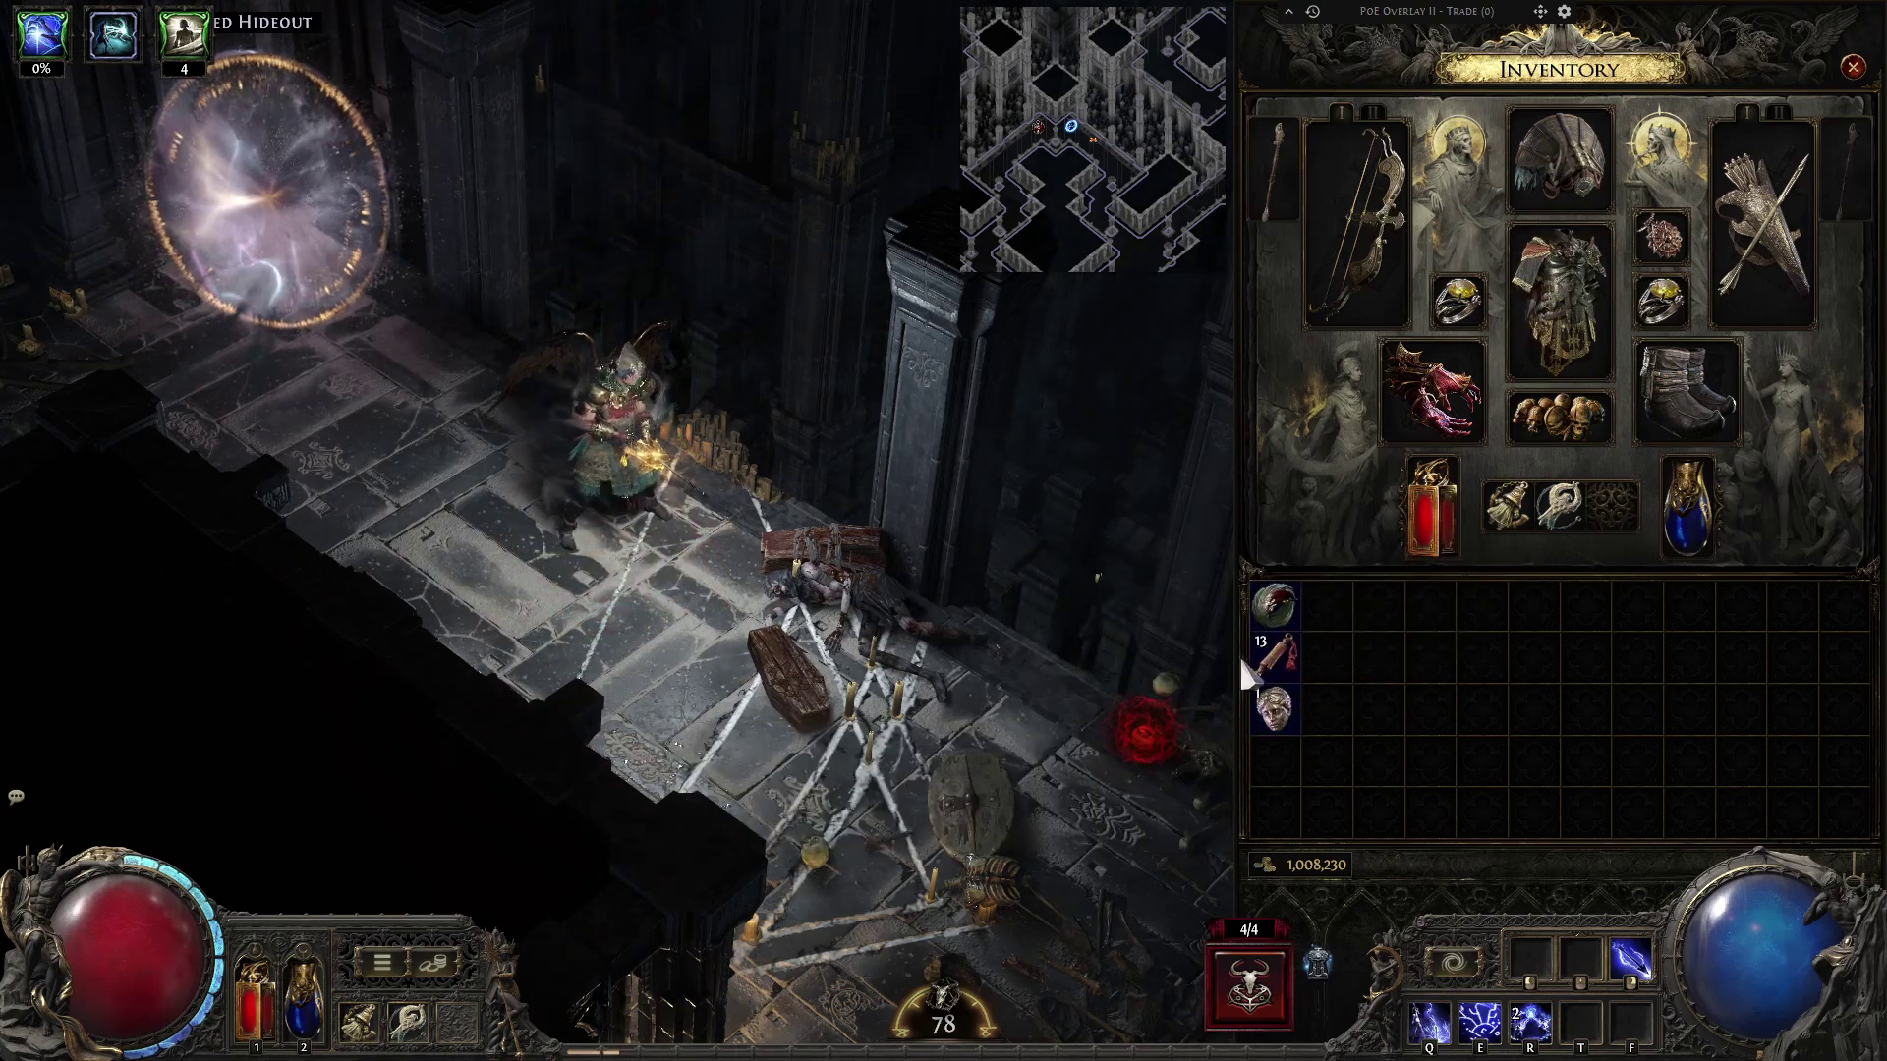
Step: Set the game's Item Filter option to FilterBlade and save
key("Escape")
key("Escape")
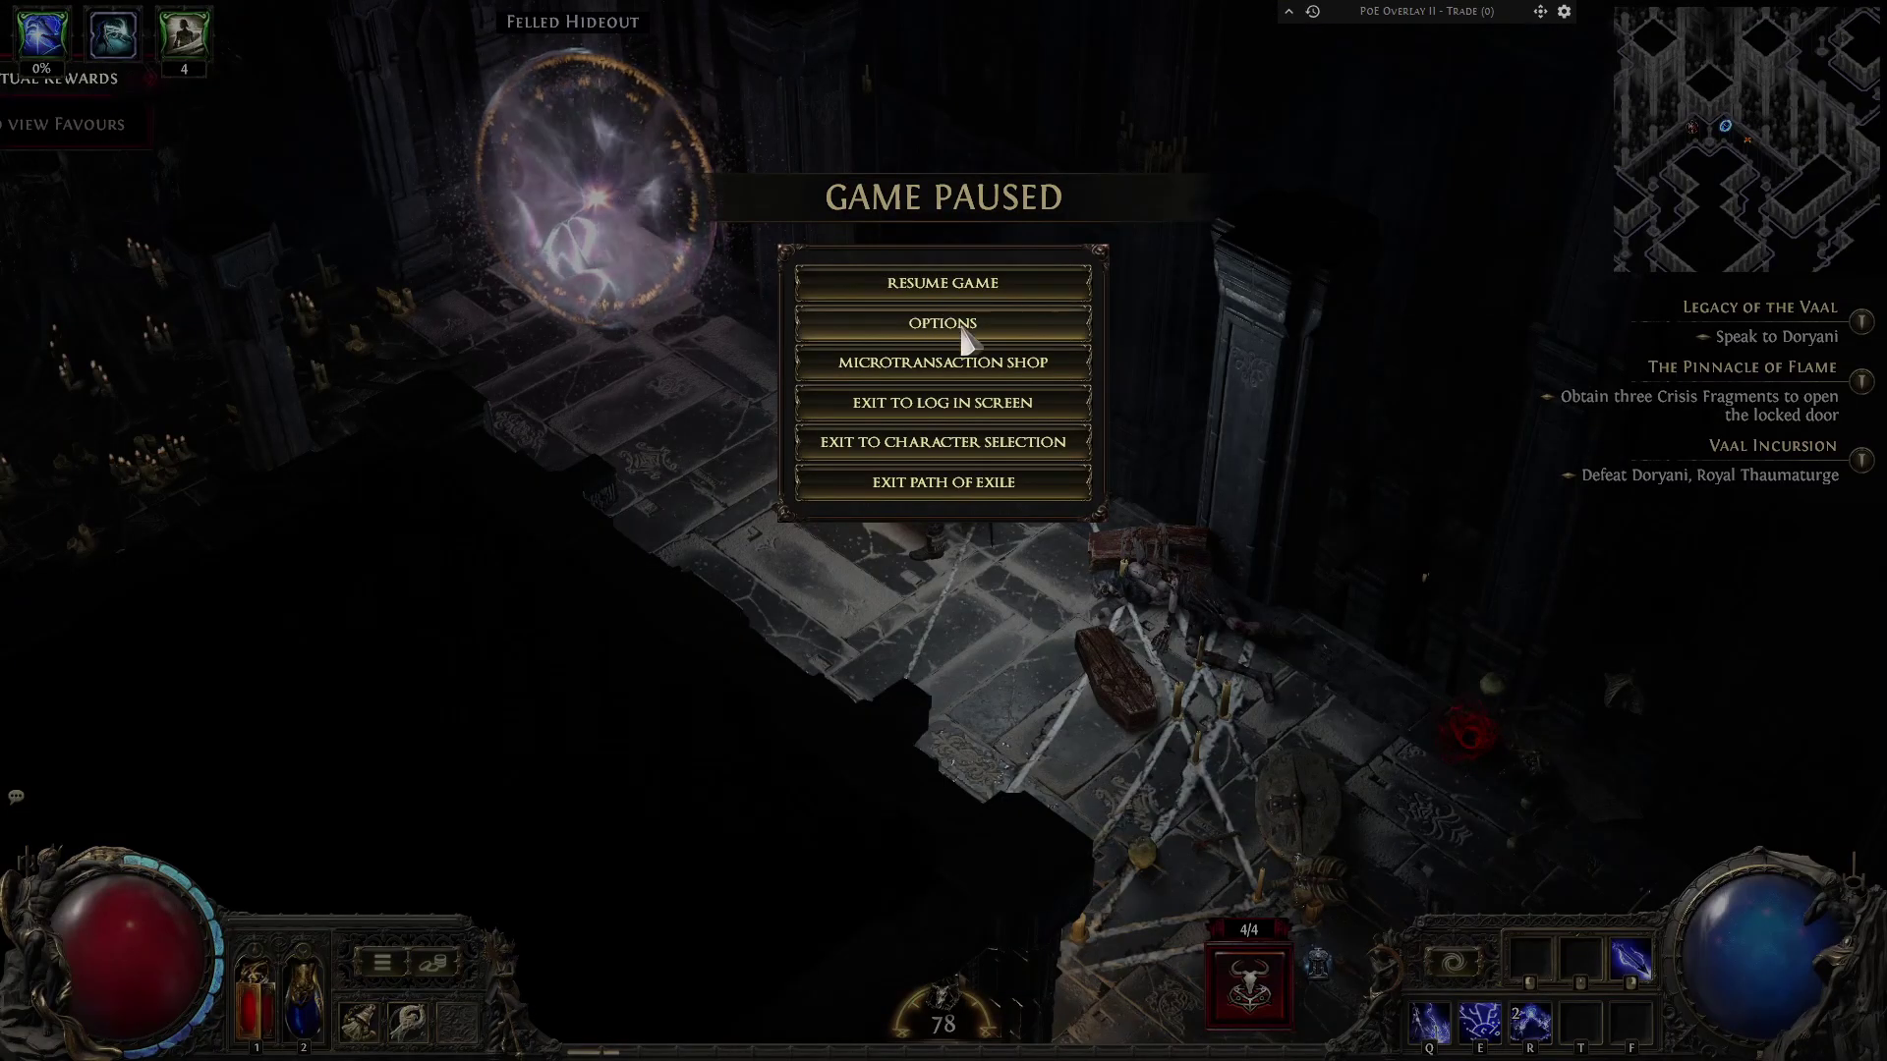
left_click(842, 323)
left_click(183, 108)
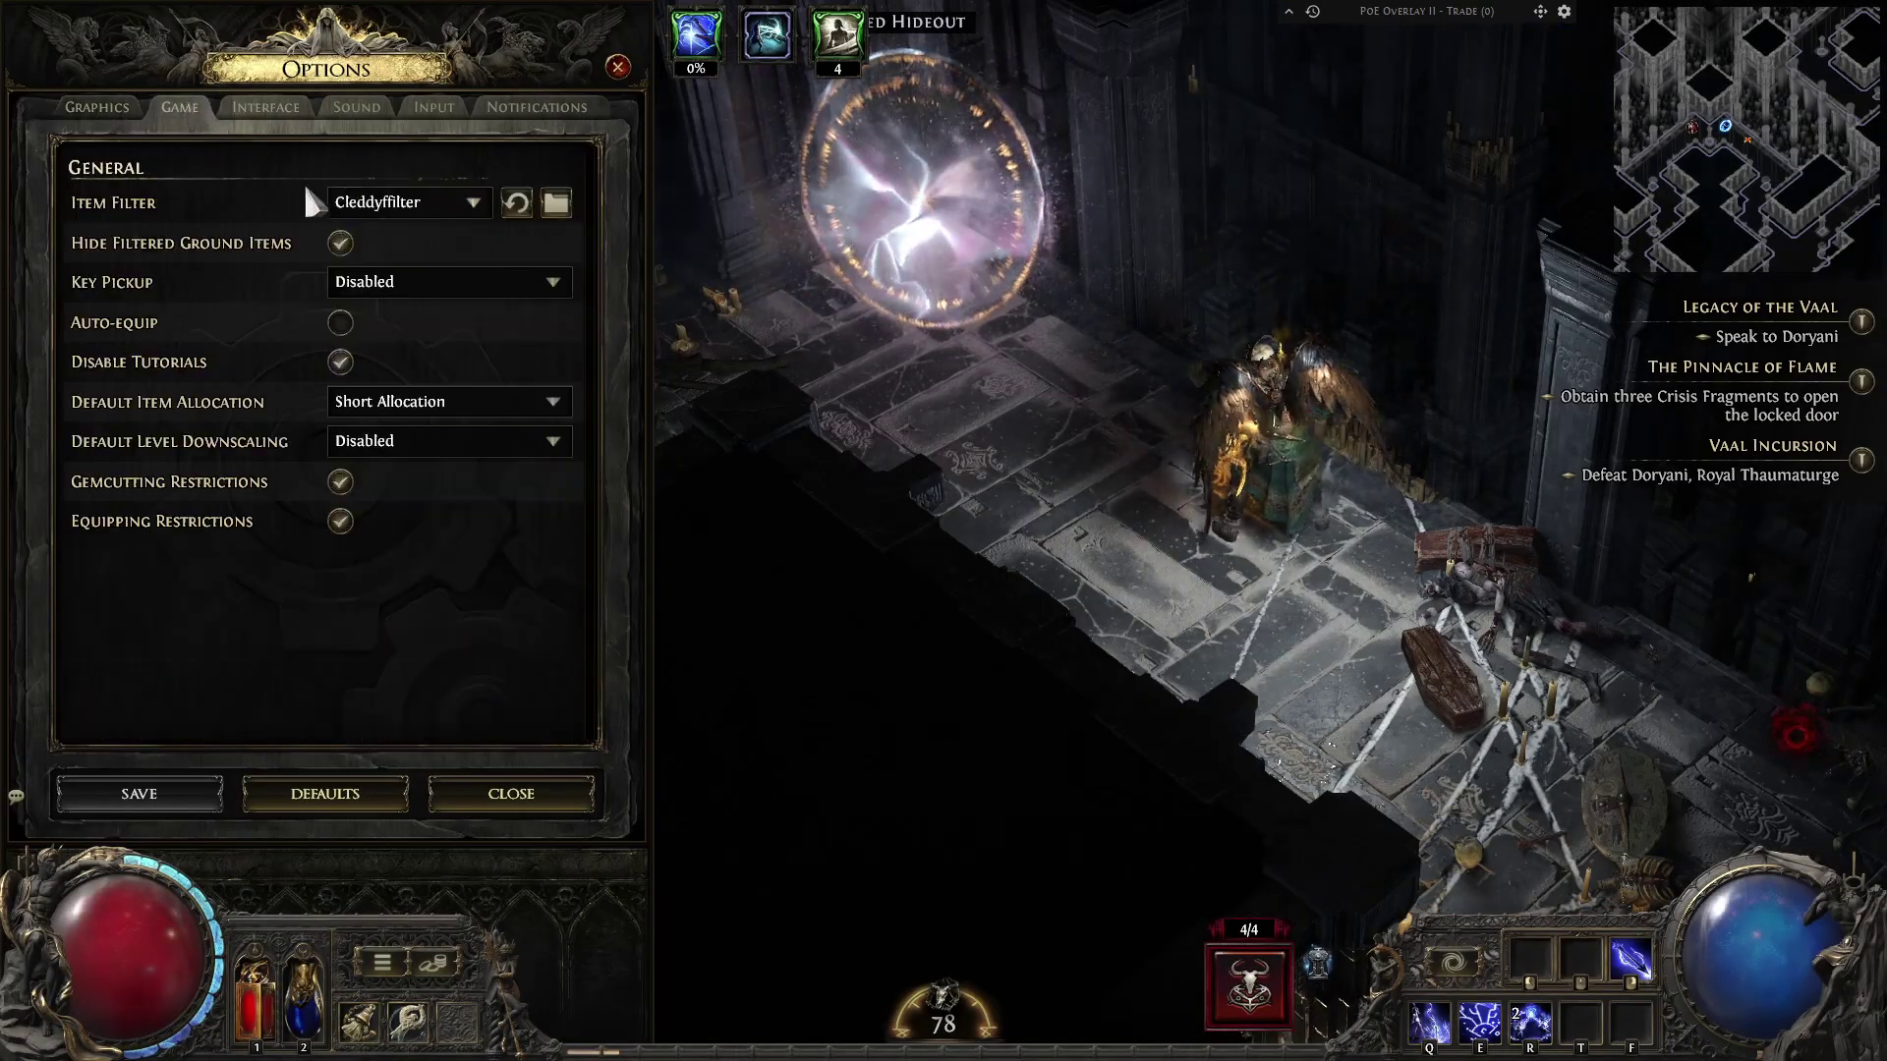
left_click(393, 203)
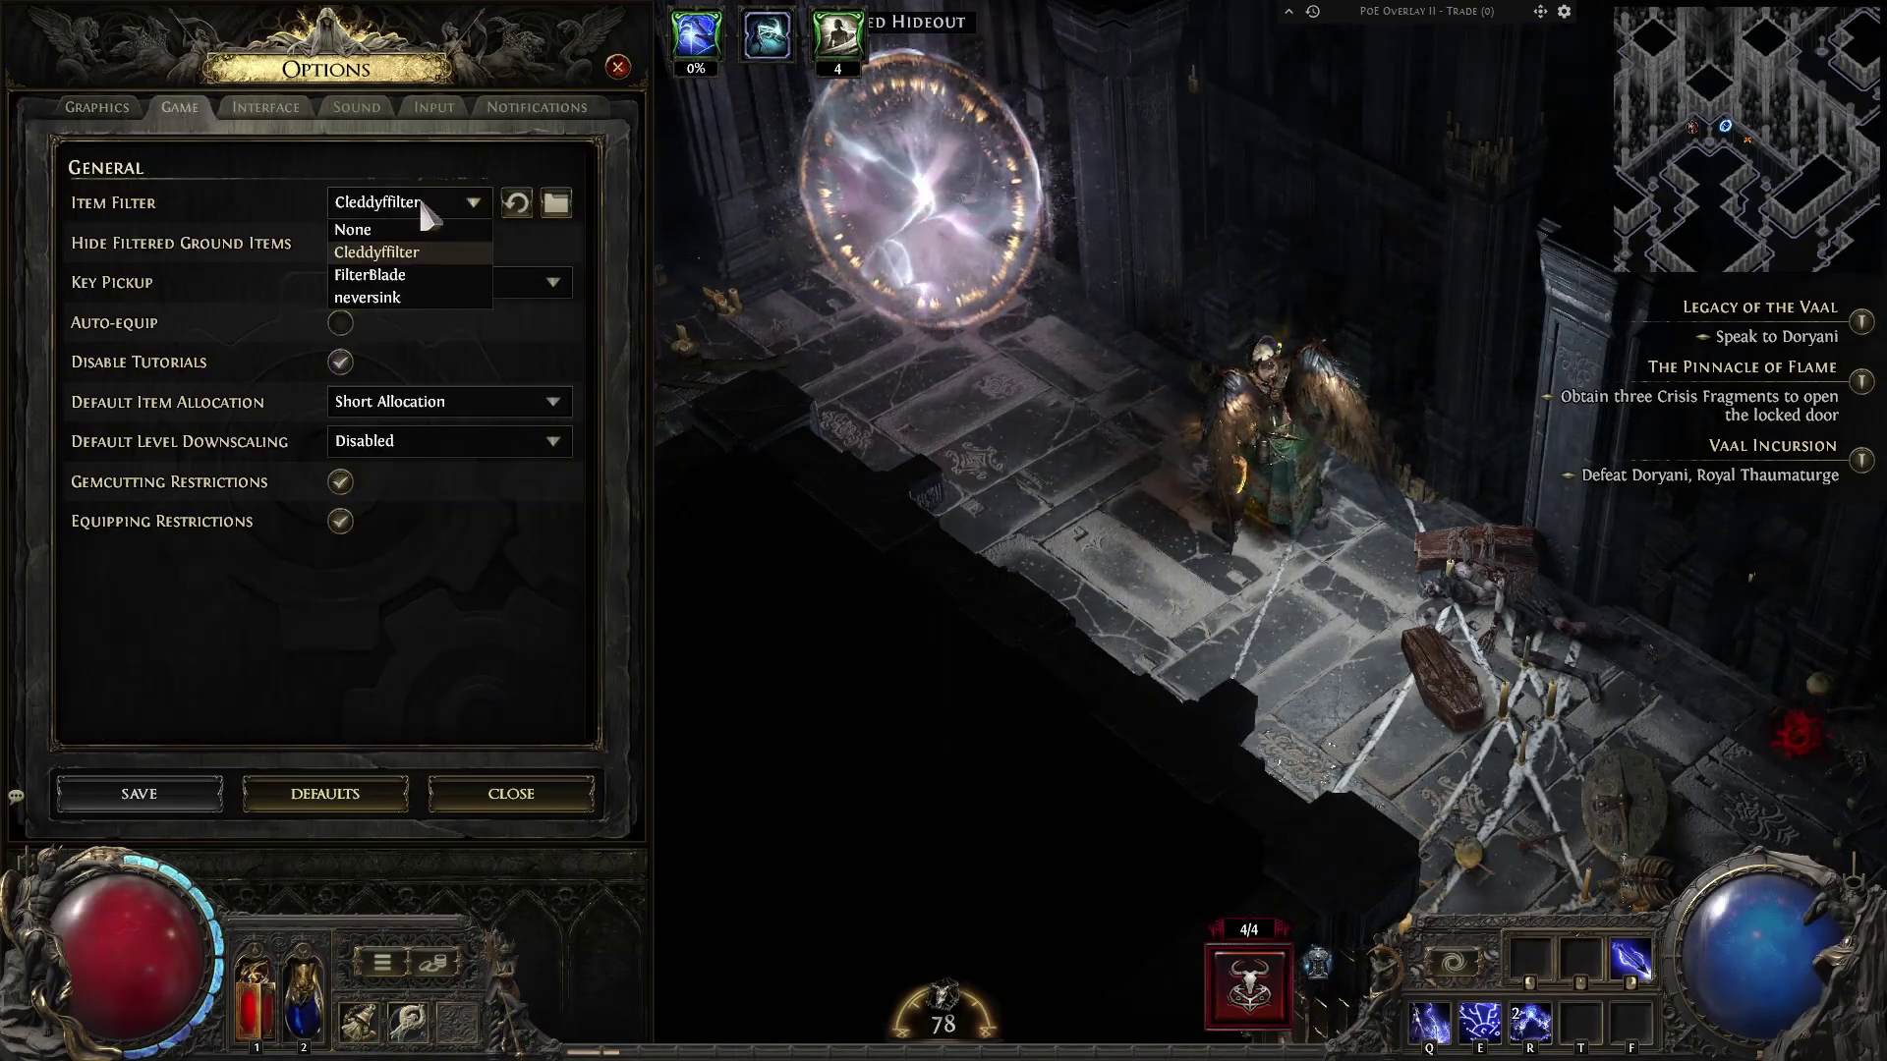
left_click(388, 277)
left_click(204, 791)
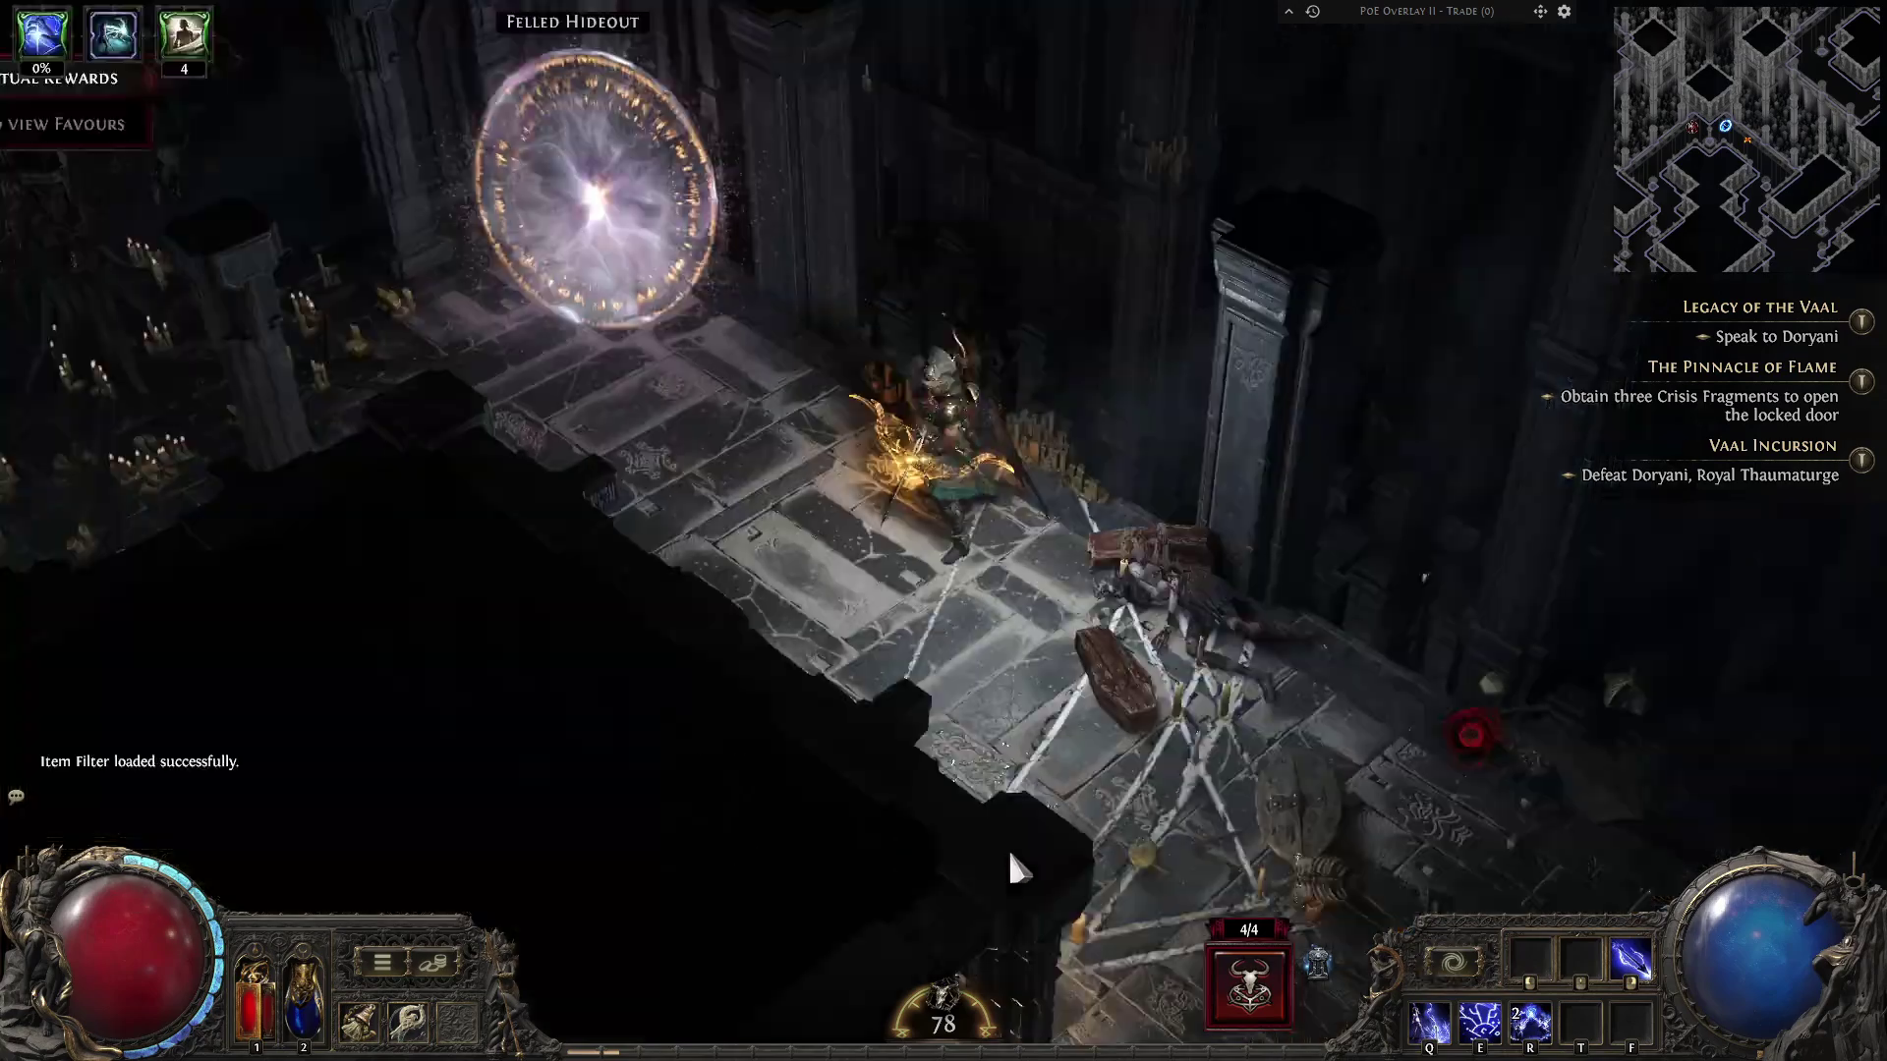
Step: Drop the Divine Orb again to check its new label, then return it to the inventory
key("i")
left_click(1274, 709)
left_click(661, 584)
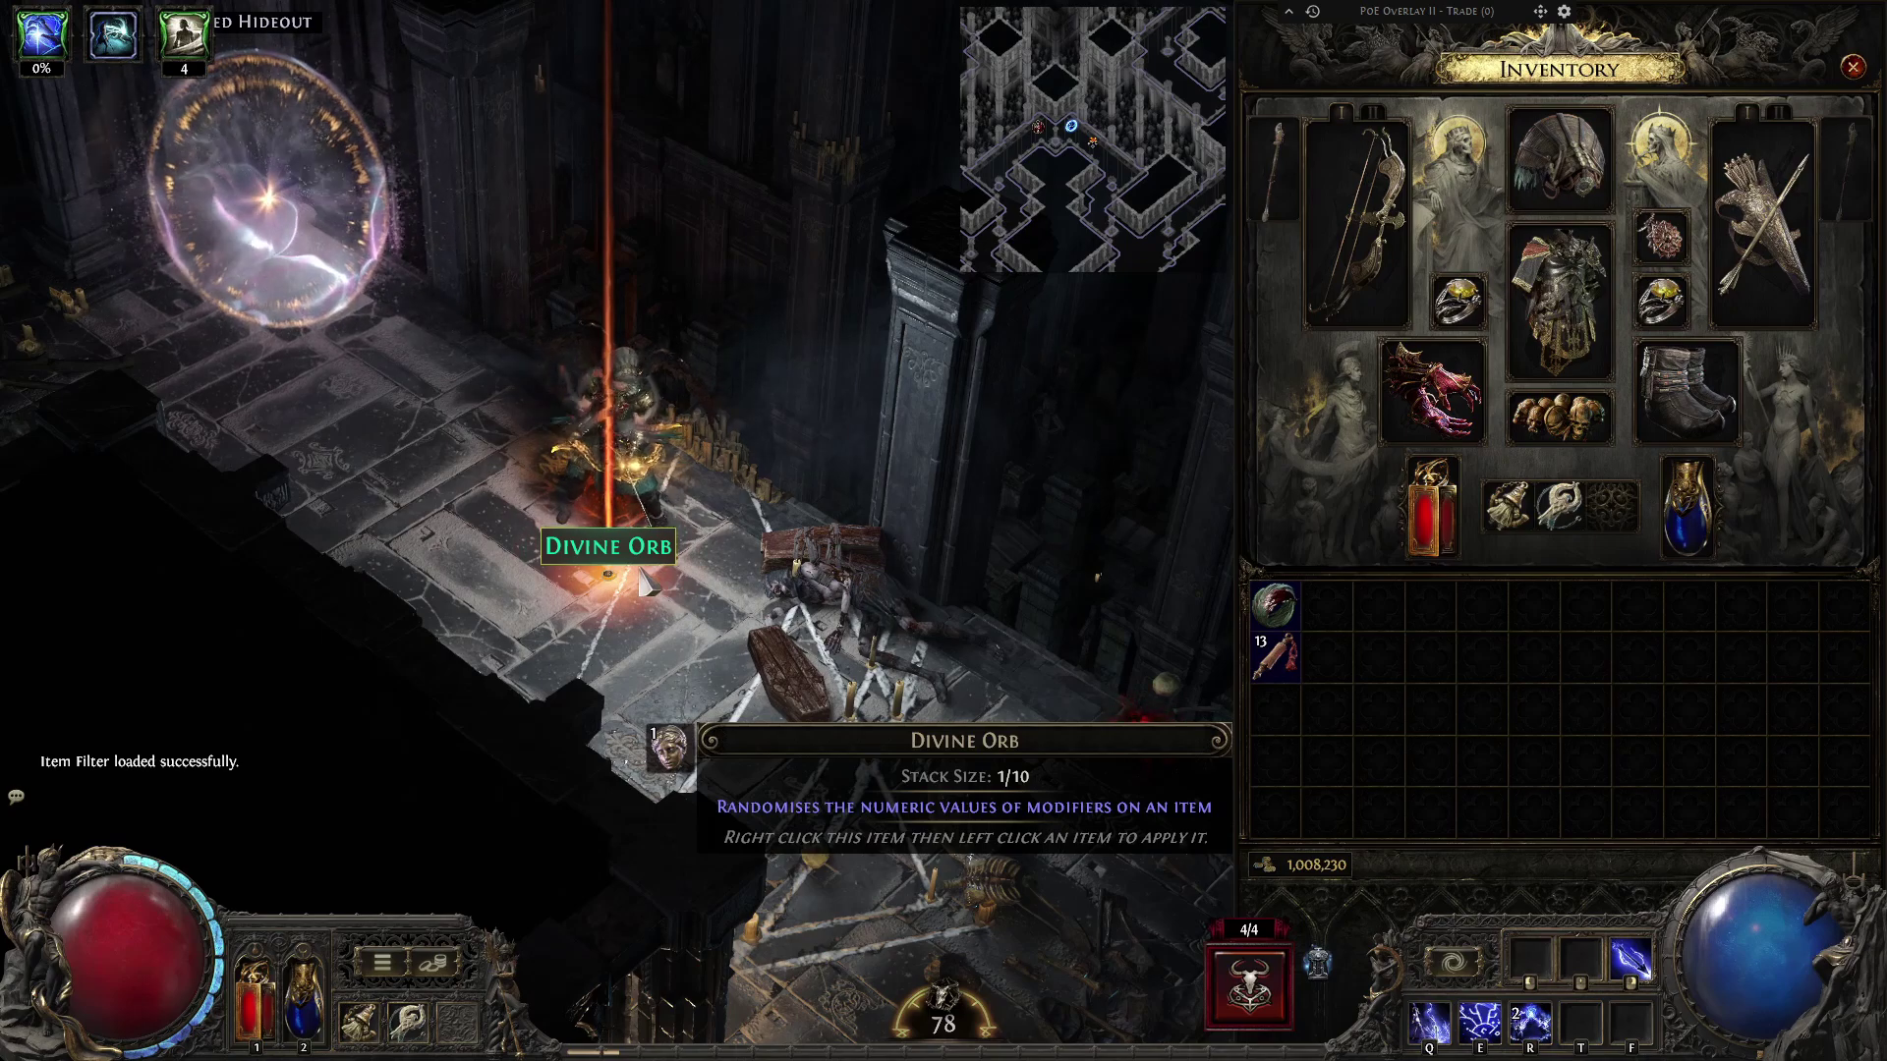
left_click(660, 584)
left_click(1295, 722)
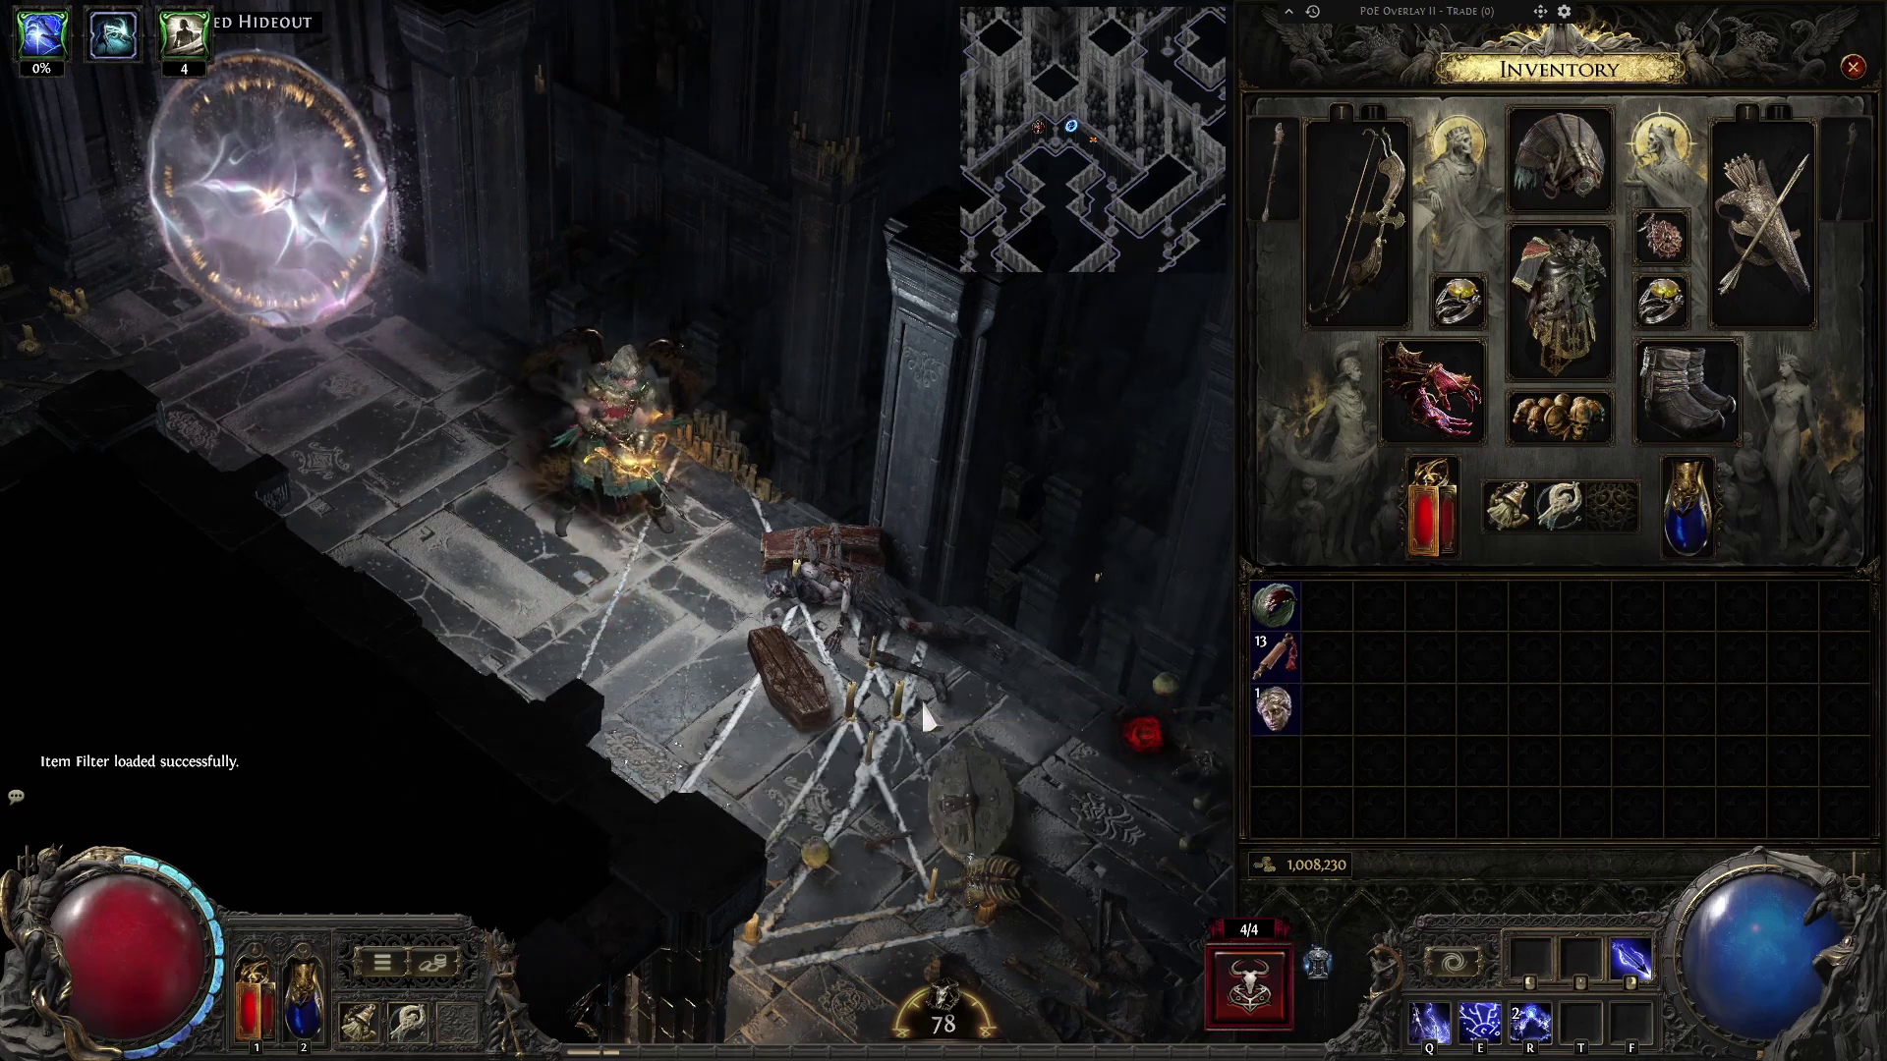